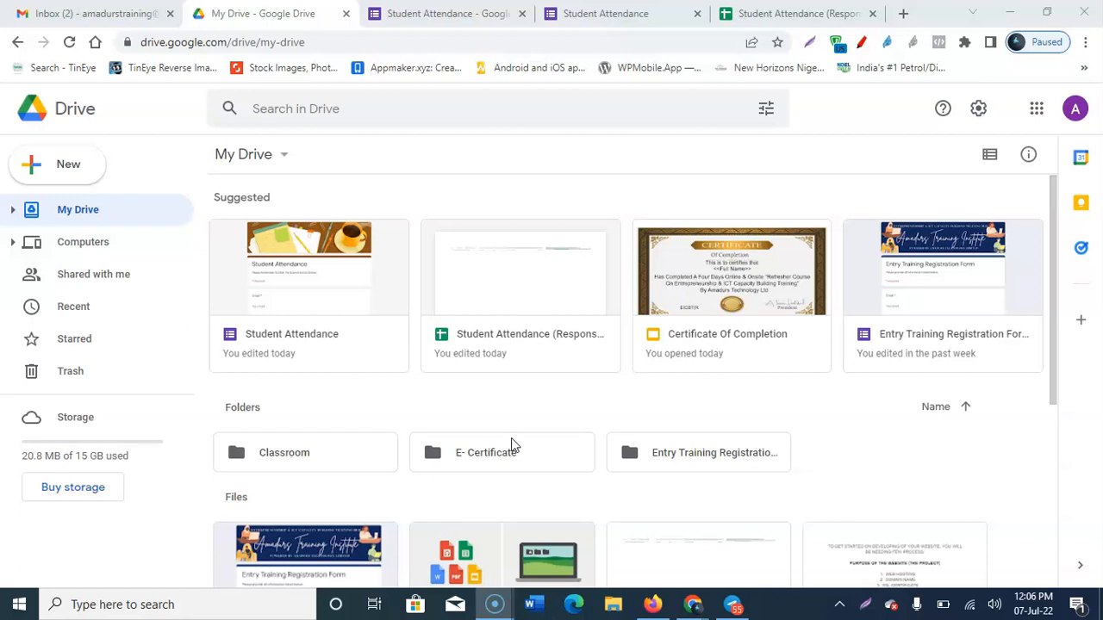
Step: Switch to the finished Student Attendance form and scroll through its questions
left_click(512, 431)
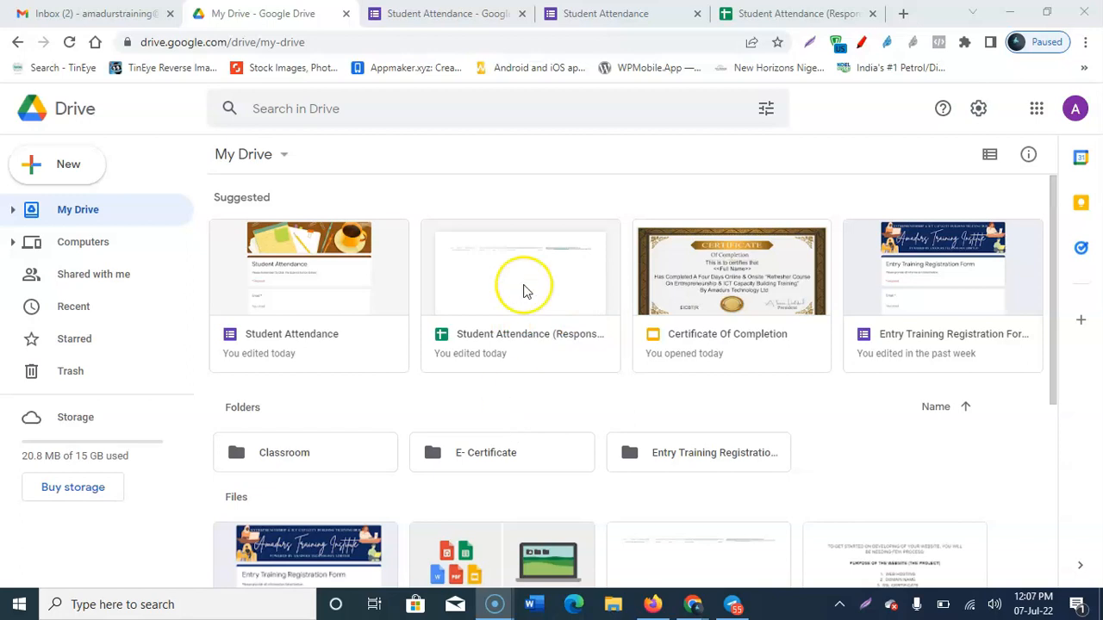
left_click(437, 14)
scroll(457, 327, "down", 9)
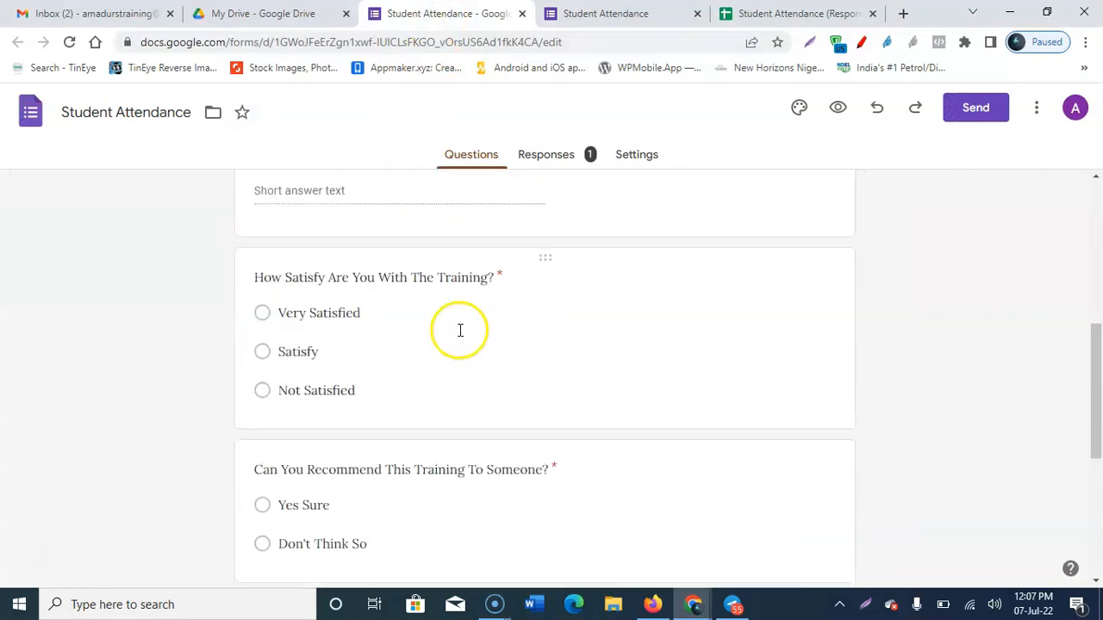
scroll(461, 368, "up", 8)
scroll(466, 362, "up", 2)
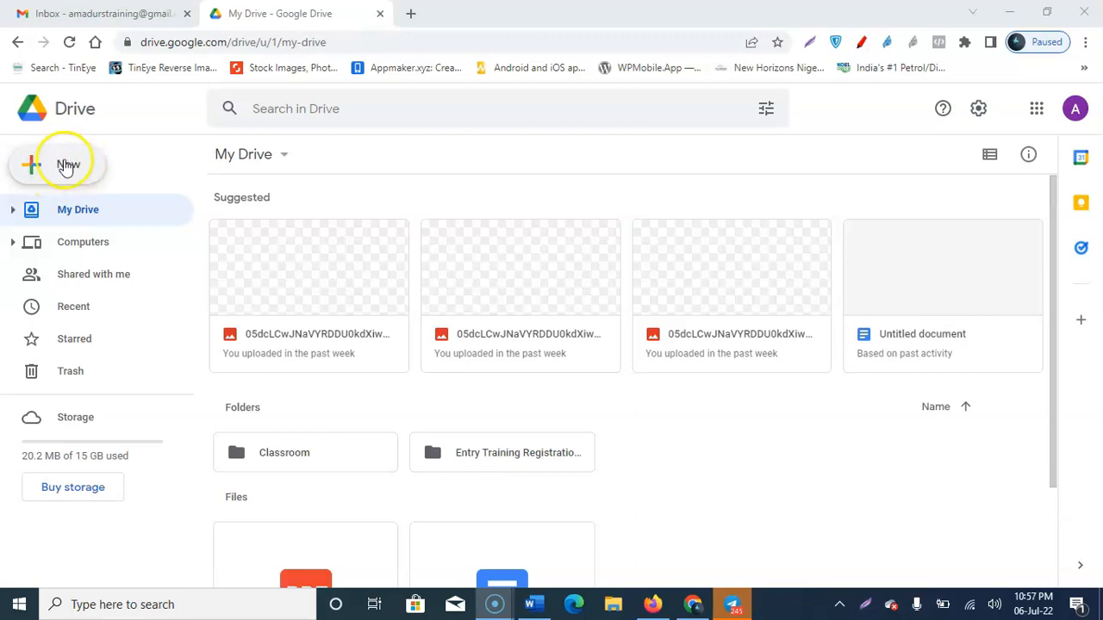
Step: Choose New > Google Forms > From a template to open the Forms Template gallery
left_click(68, 170)
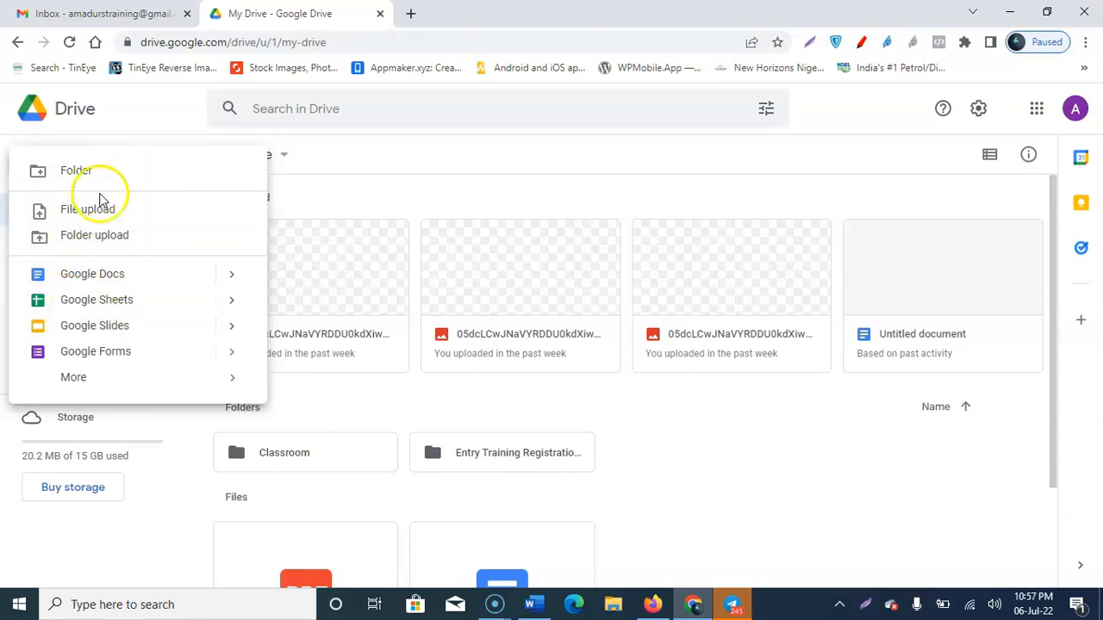
mouse_move(107, 385)
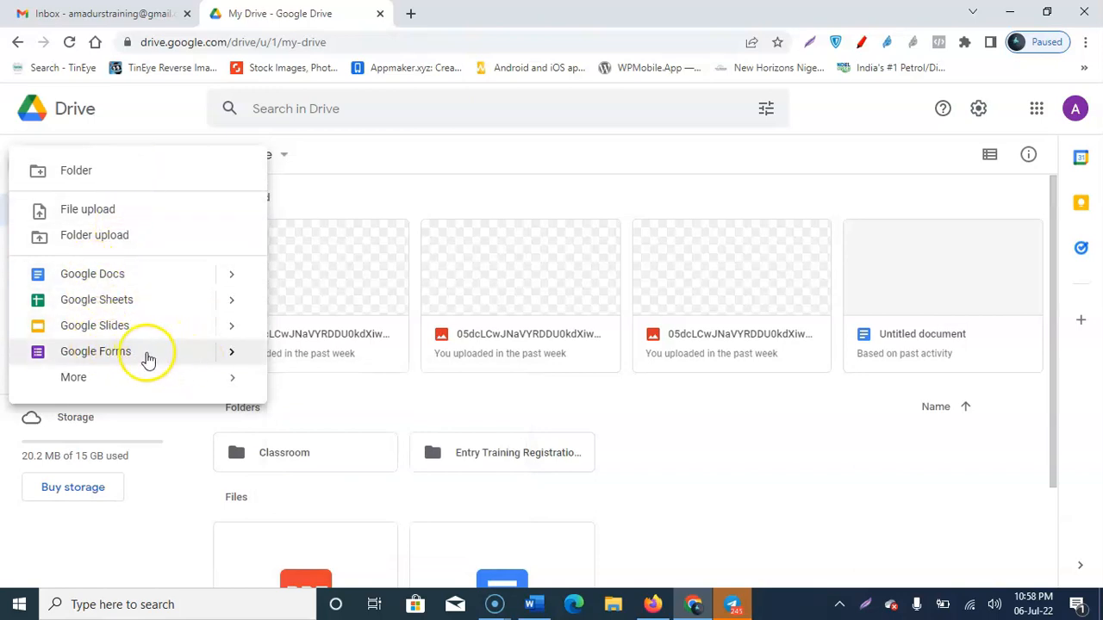
mouse_move(233, 363)
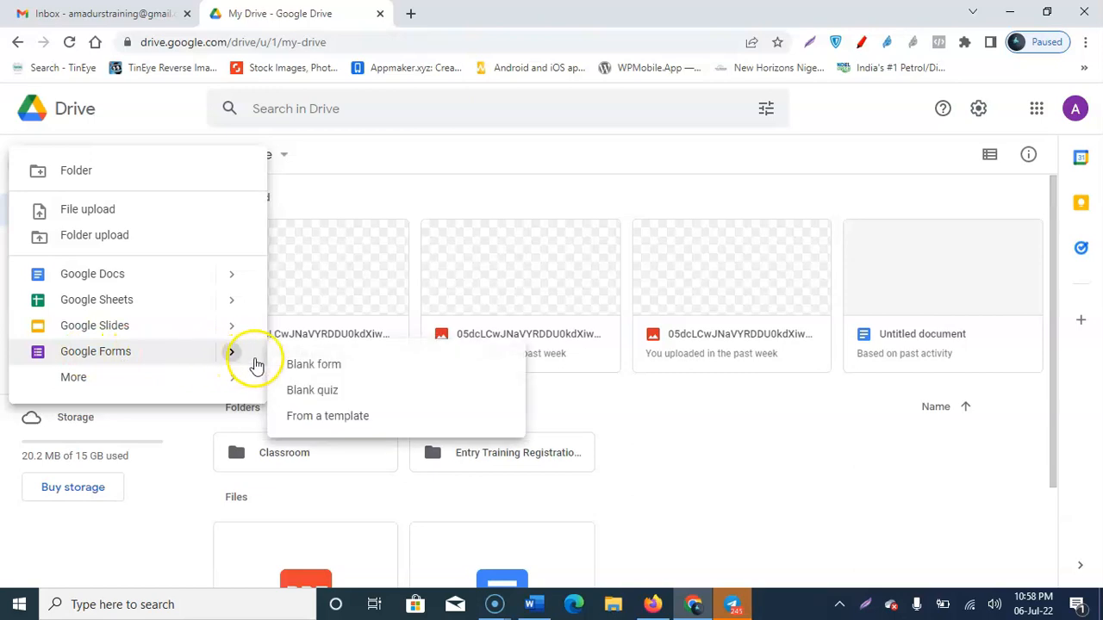
left_click(324, 419)
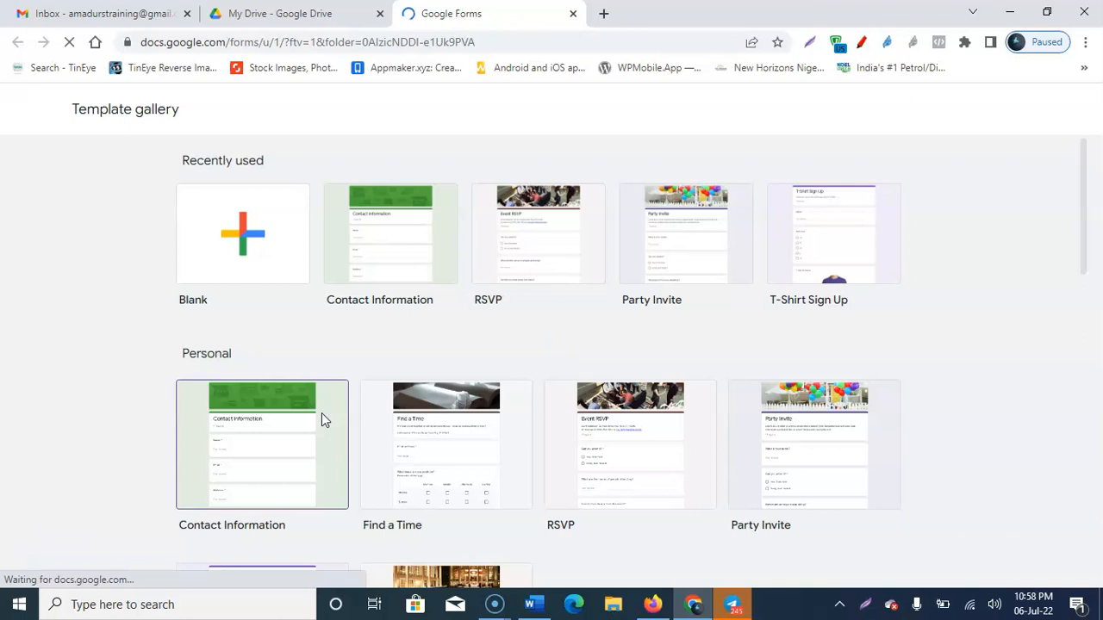
Step: Scroll down through the Template gallery's template categories
left_click(687, 220)
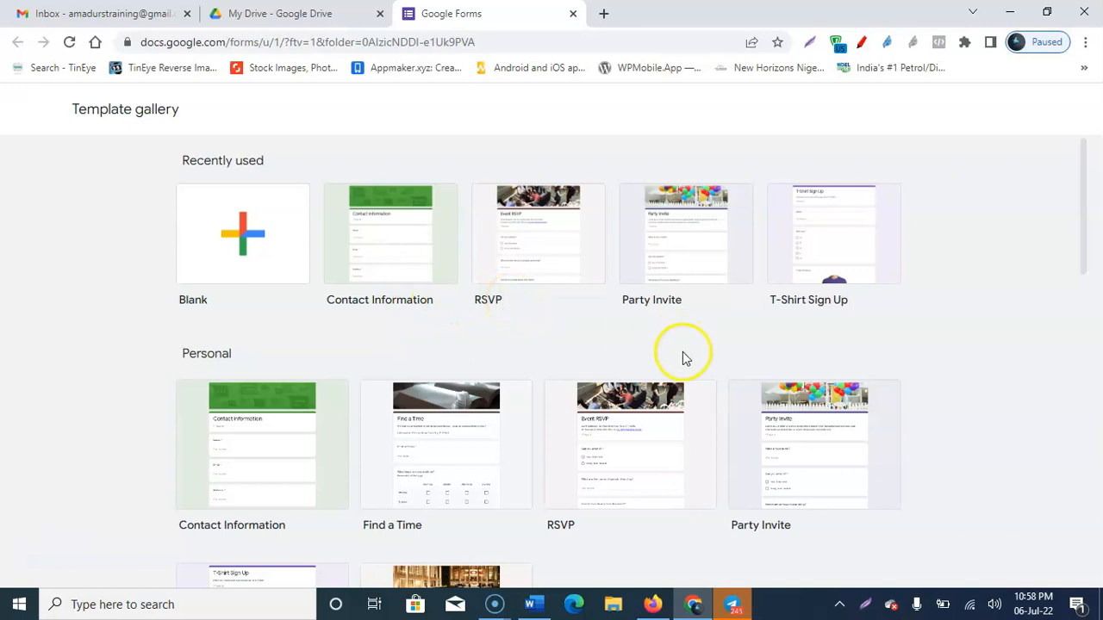
scroll(603, 355, "down", 1)
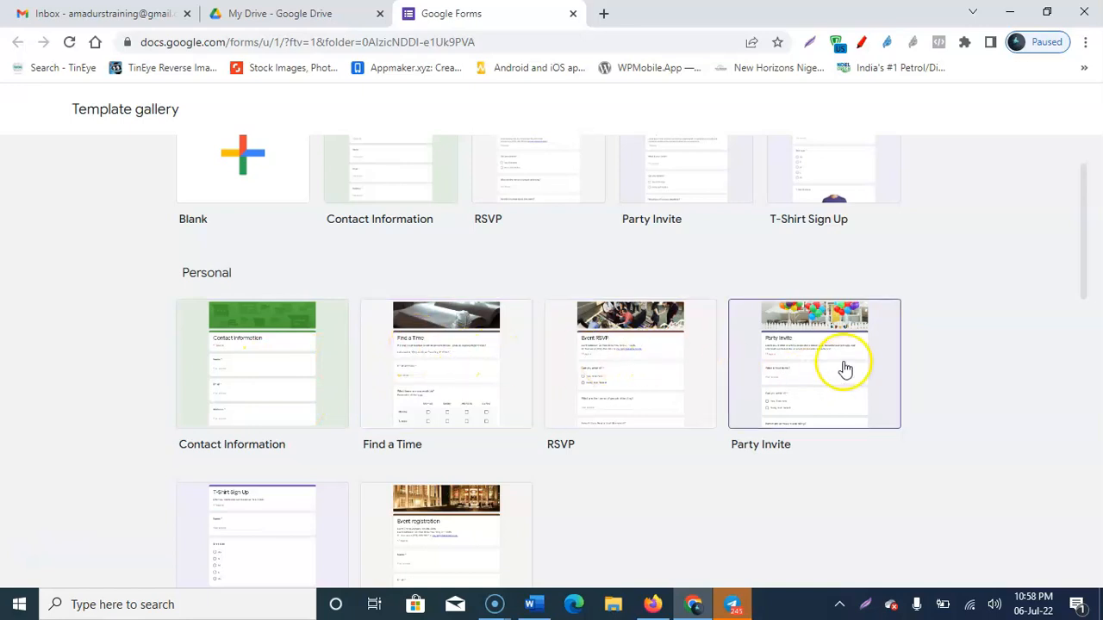
scroll(842, 367, "down", 3)
scroll(483, 318, "down", 2)
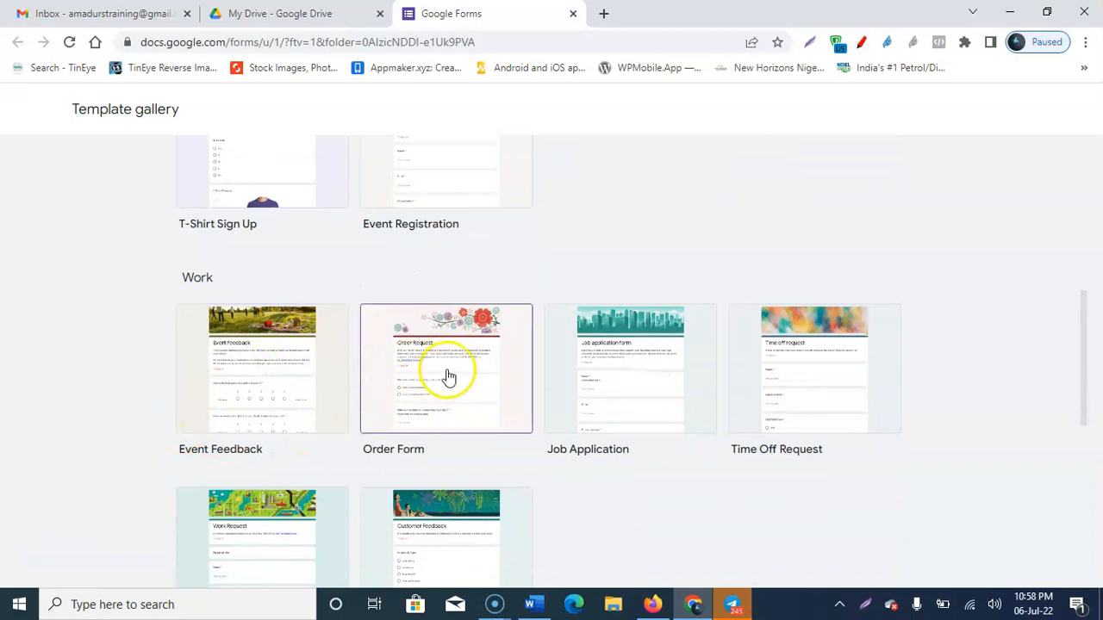
scroll(647, 371, "down", 2)
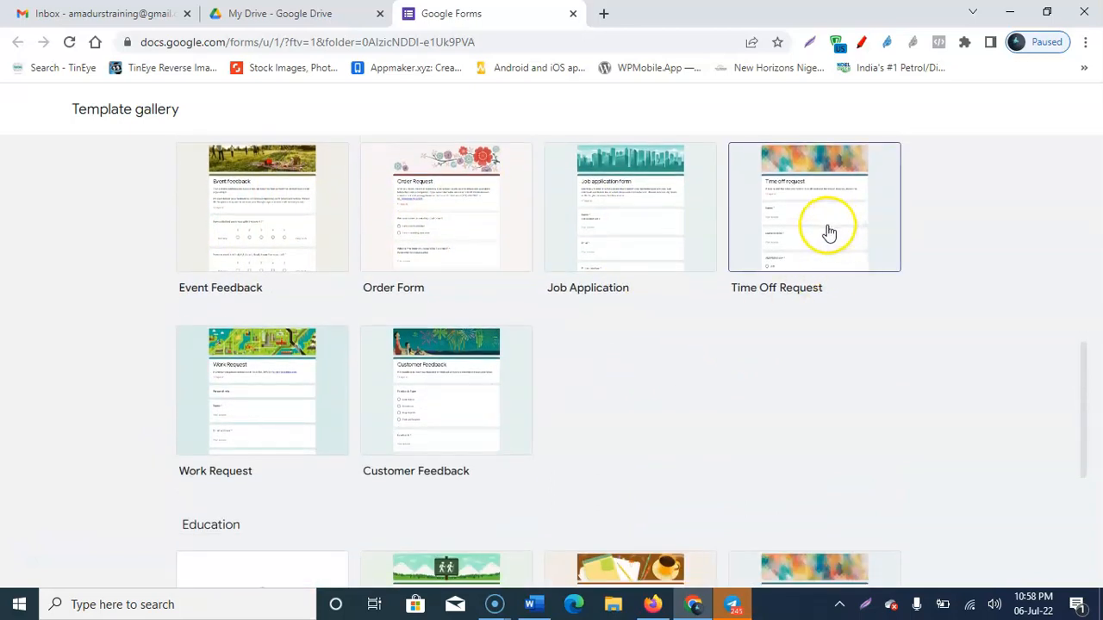
scroll(445, 396, "down", 4)
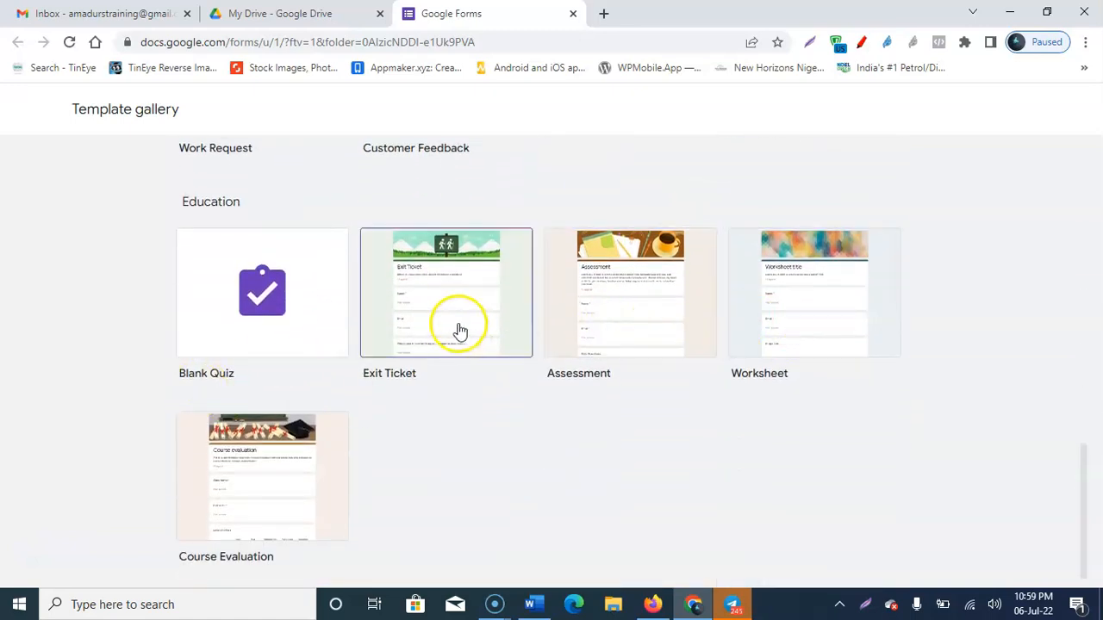
scroll(733, 331, "down", 1)
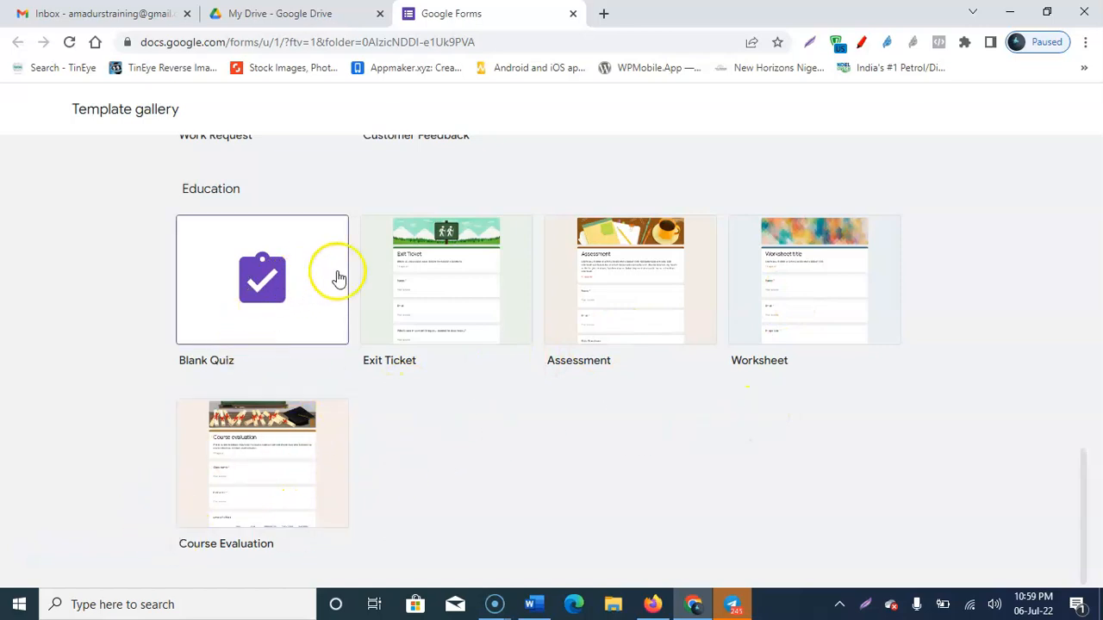
Step: Scroll back to the top, try the Blank template, and return to My Drive
scroll(850, 324, "up", 4)
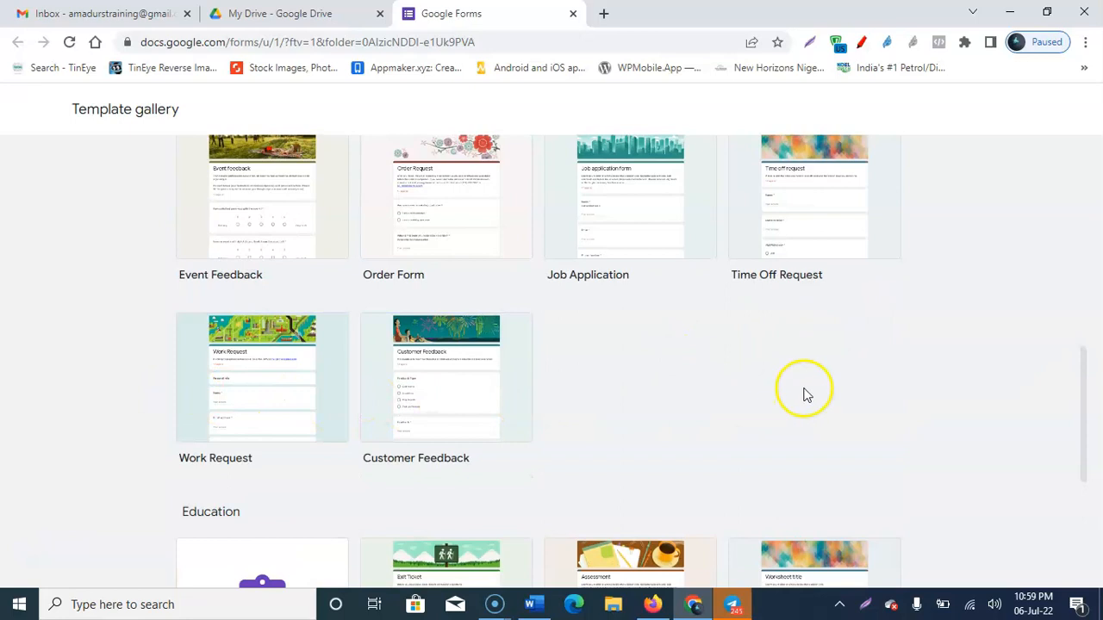
scroll(820, 387, "up", 1)
scroll(298, 401, "up", 5)
scroll(450, 374, "up", 1)
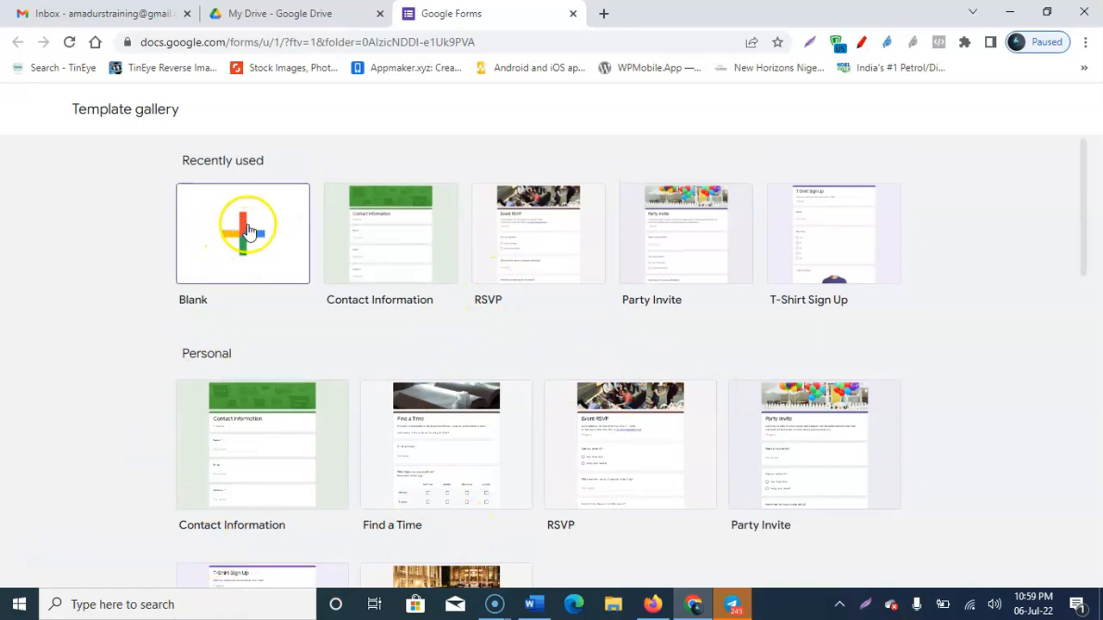
left_click(246, 231)
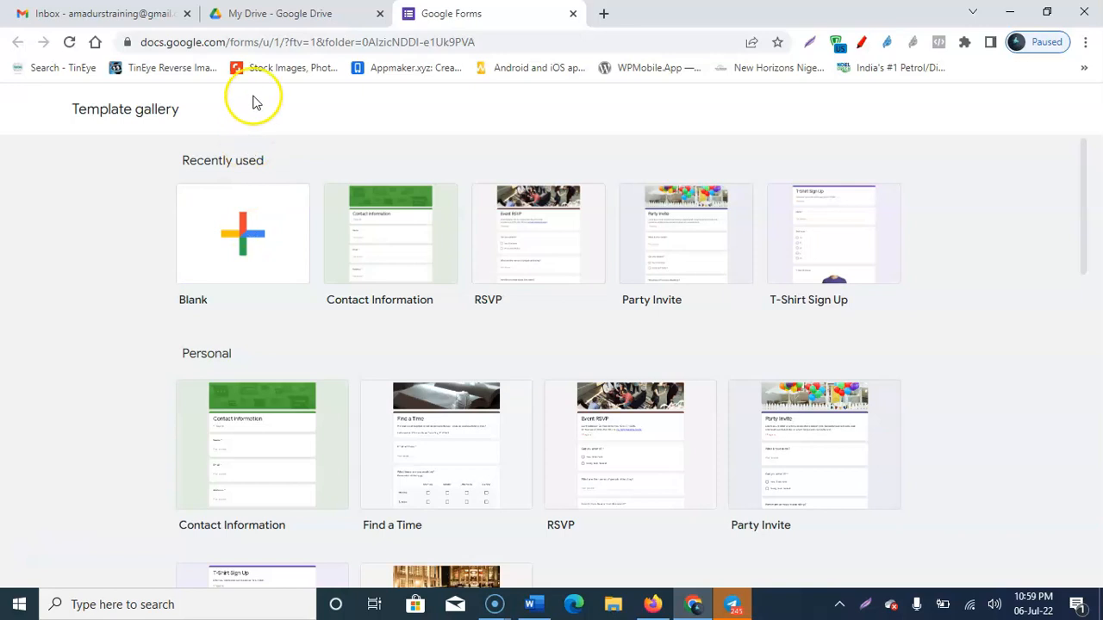
left_click(259, 13)
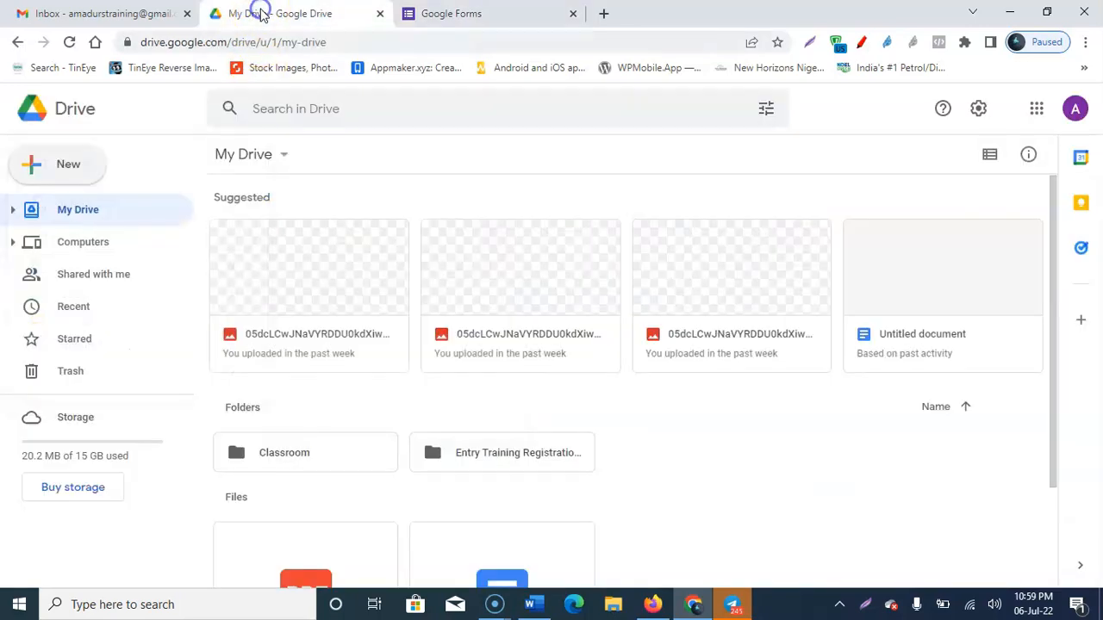
Step: Create a new Untitled form through New > Google Forms > Blank form
left_click(71, 162)
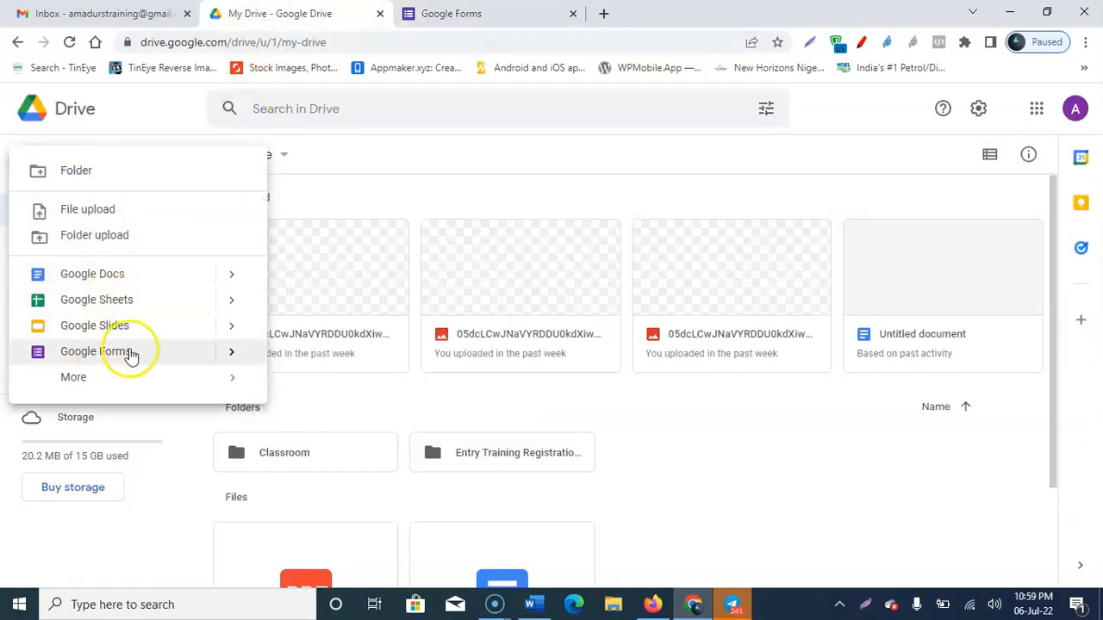
left_click(230, 355)
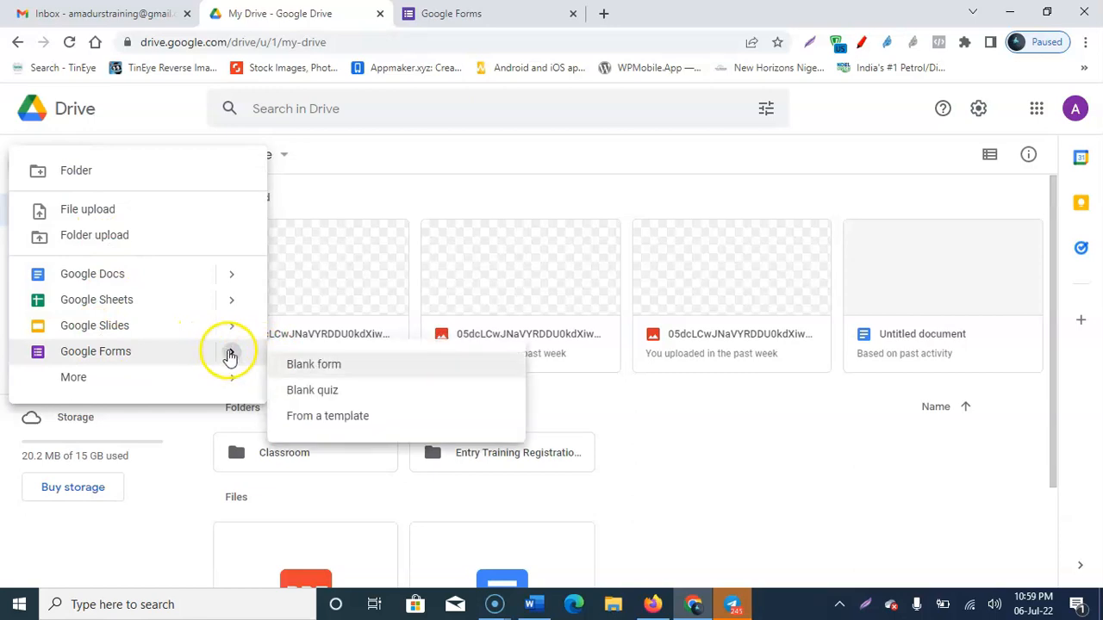
left_click(321, 370)
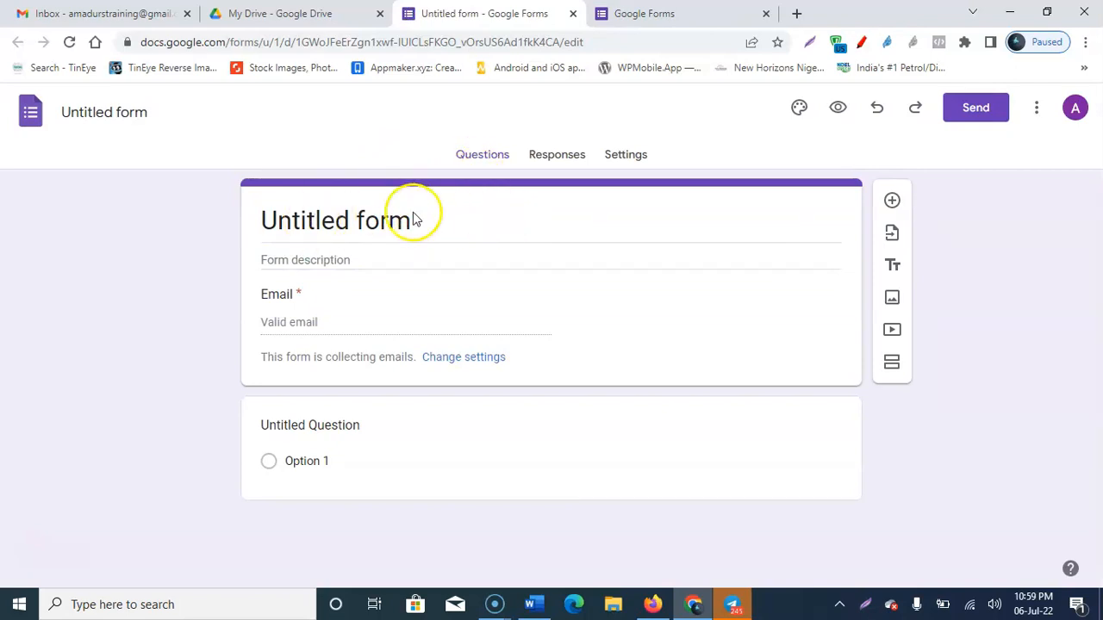
Step: Replace the 'Untitled form' title with 'Student Attendance'
left_click(345, 225)
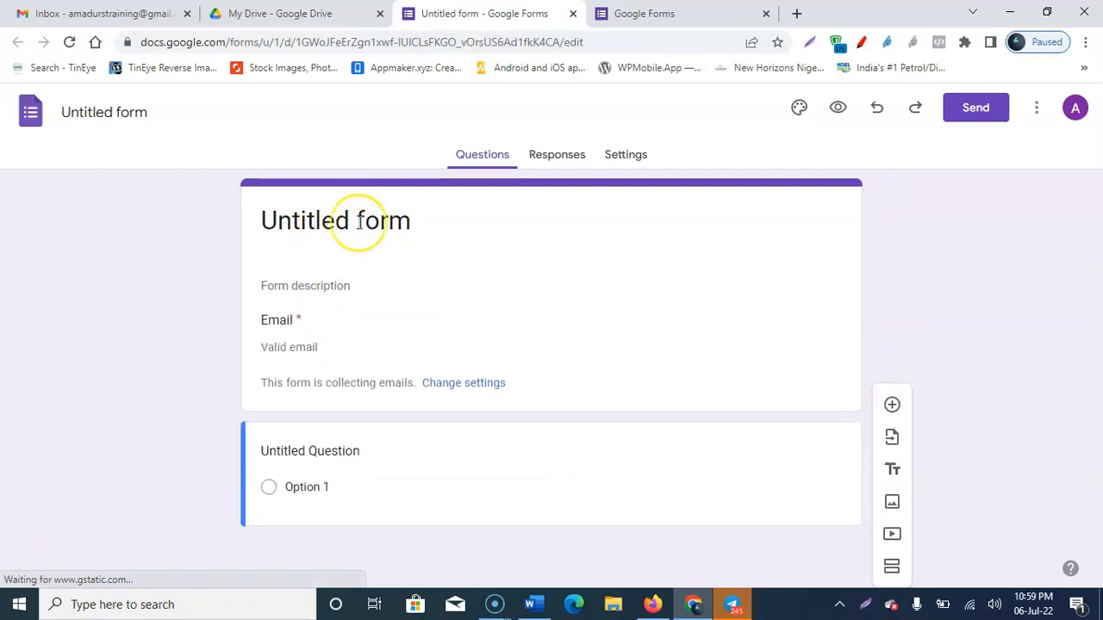
left_click(360, 222)
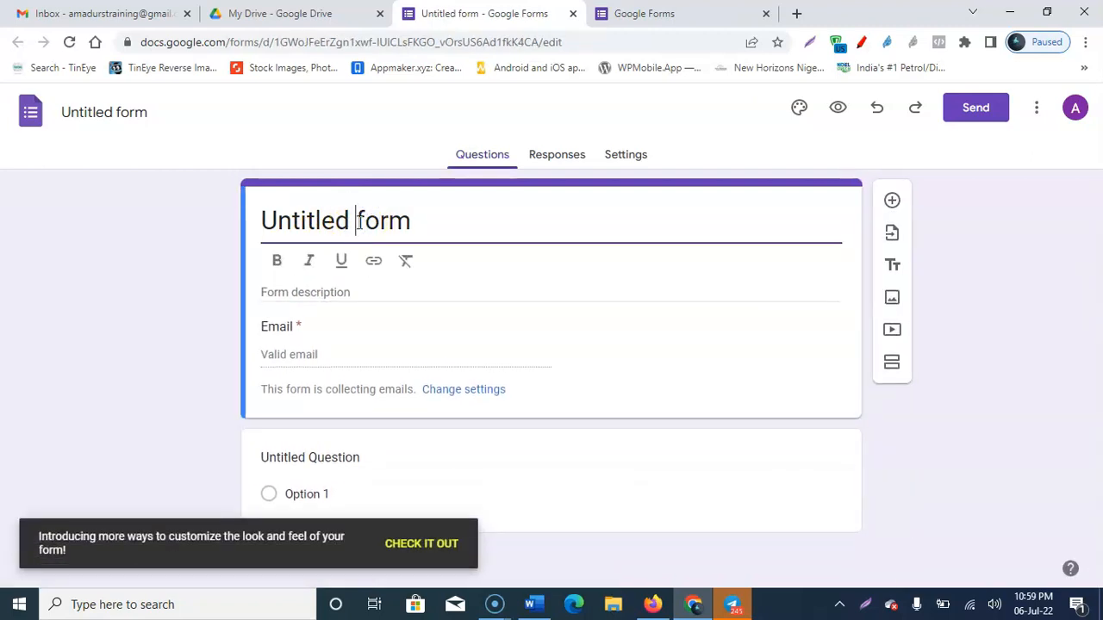
key("ctrl+a")
type("Student Attendance")
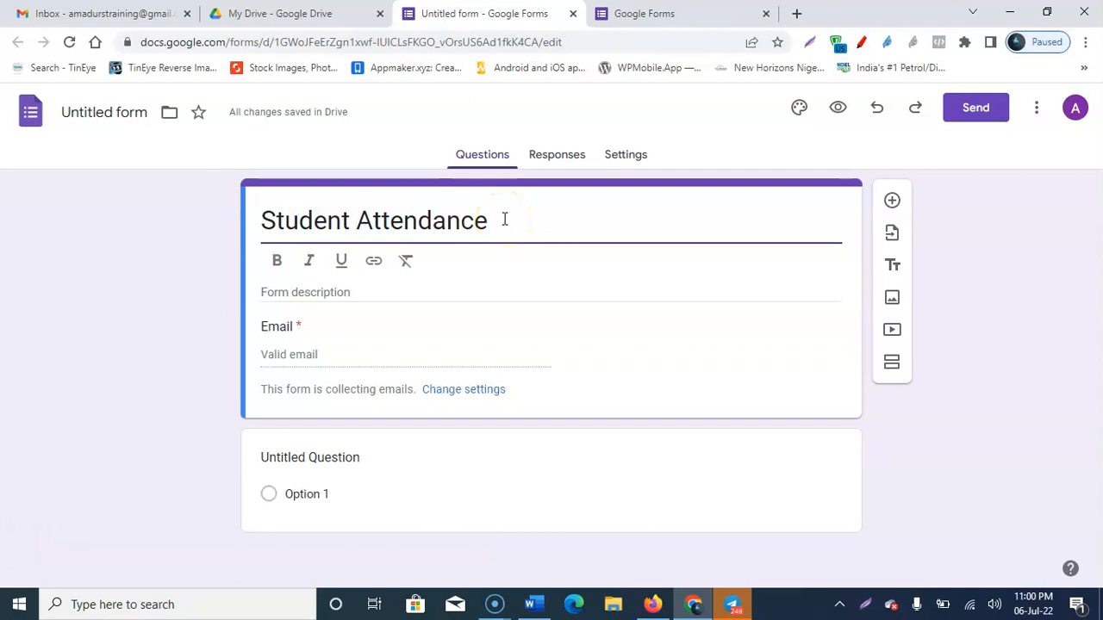
Step: Paste 'Remember To Click The Submit Button Below!' into the form description
left_click(345, 292)
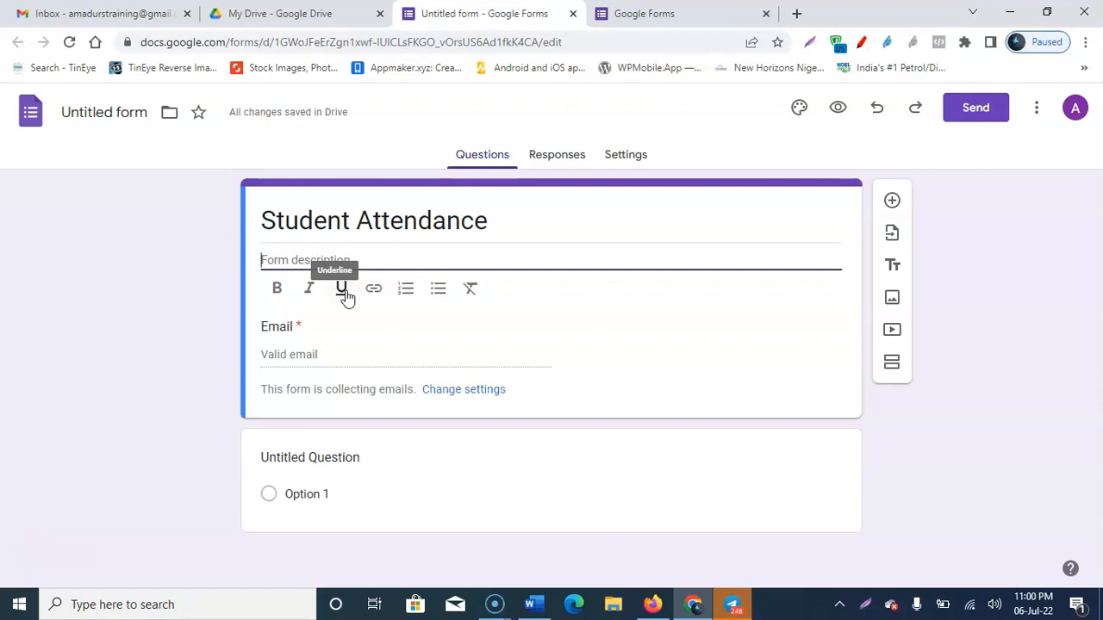
type("Remember To Click The Submit Button Below!")
left_click(781, 297)
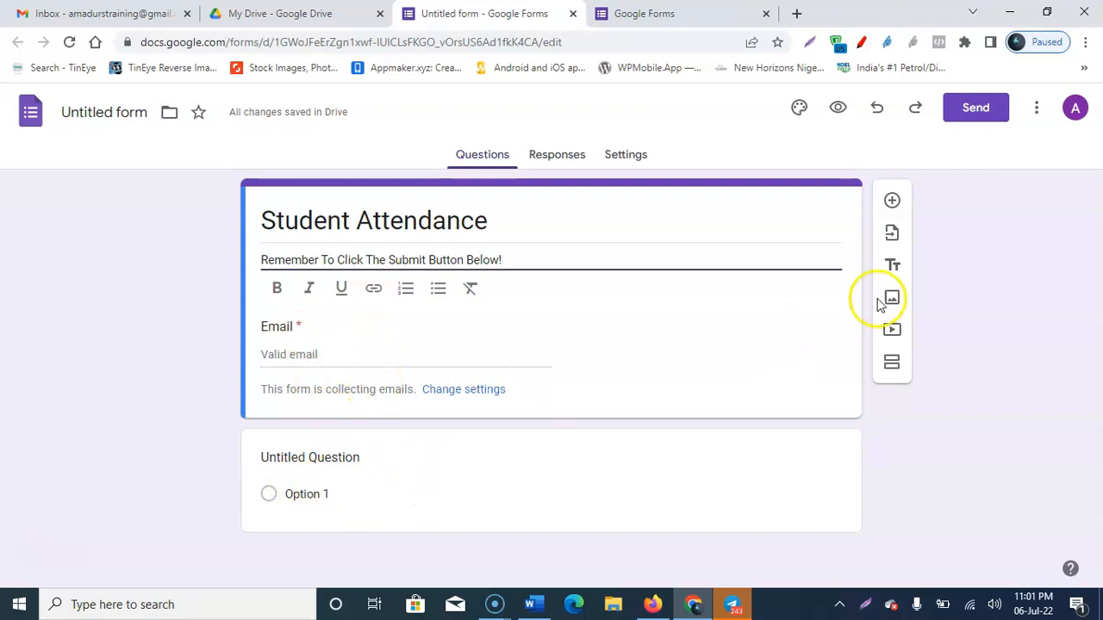
Step: Add a blank multiple-choice question below the Email field and show its question types
left_click(892, 202)
scroll(605, 373, "down", 3)
scroll(605, 374, "up", 3)
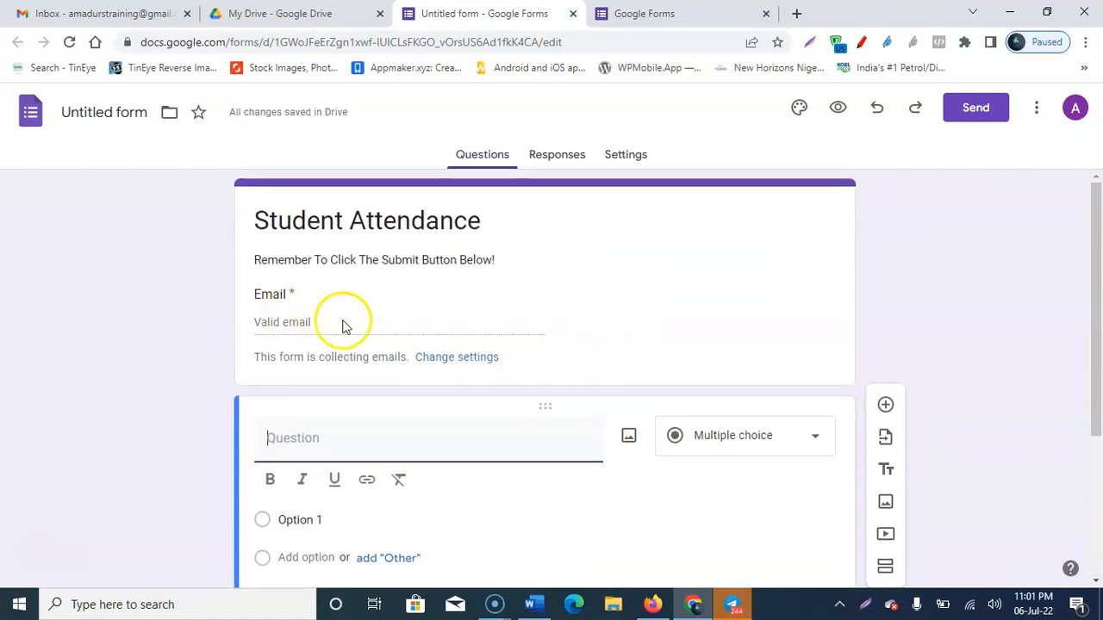
left_click(348, 321)
left_click(312, 322)
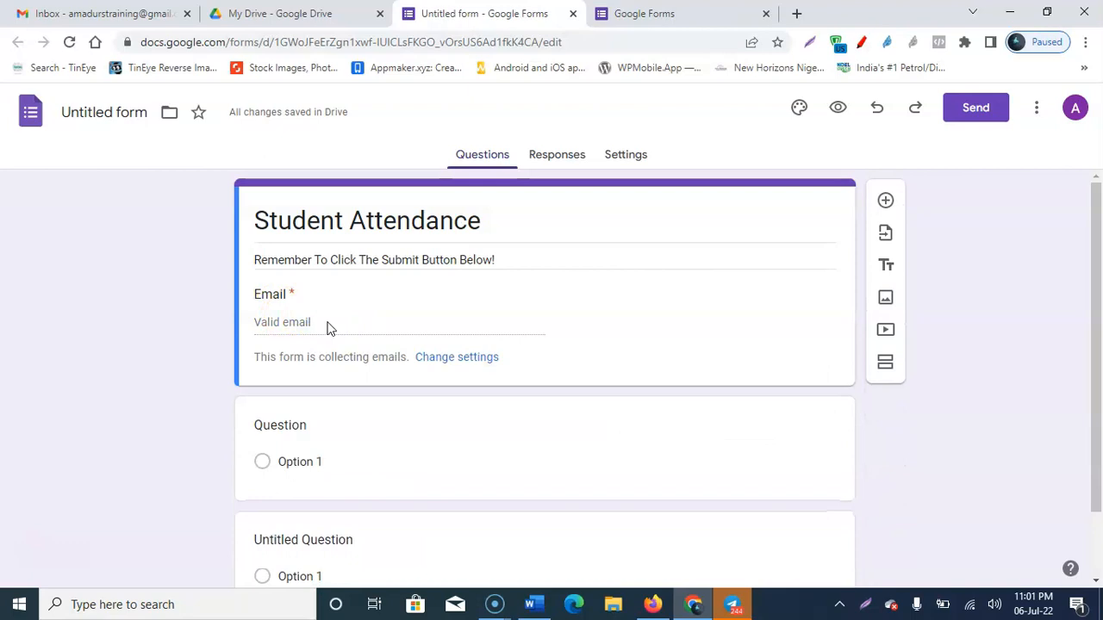
left_click(290, 318)
scroll(387, 327, "down", 1)
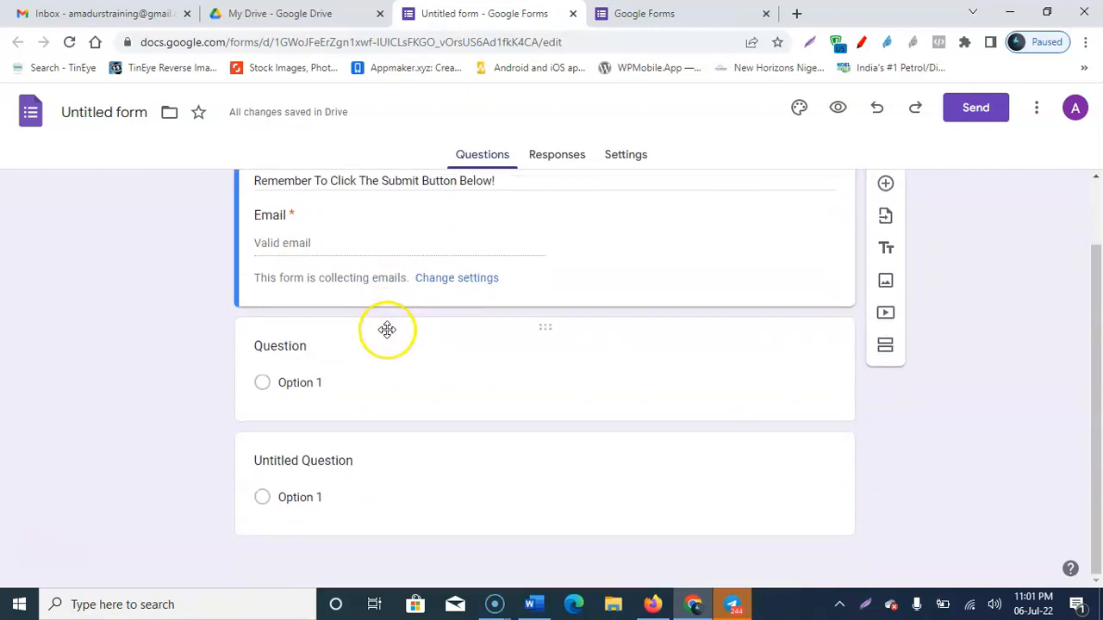
left_click(291, 355)
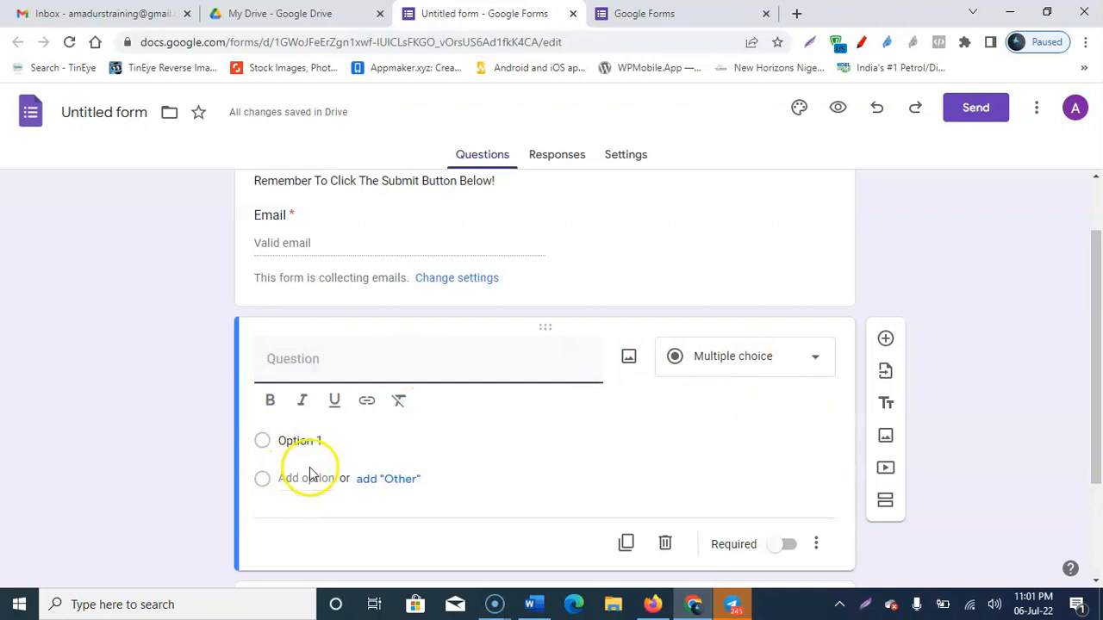
left_click(743, 364)
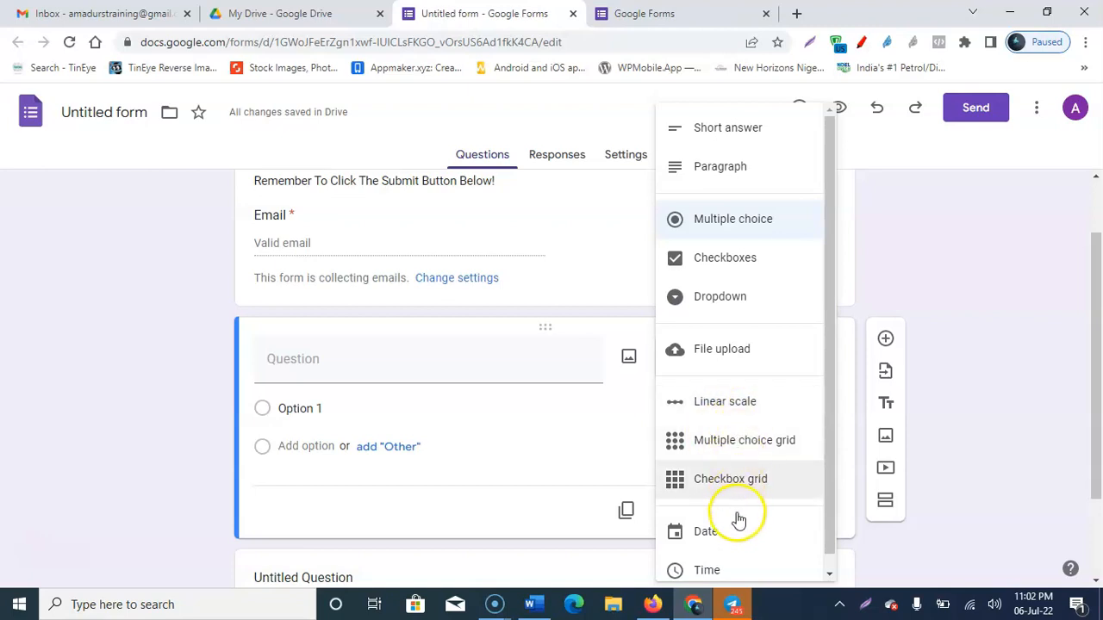
Step: Set the new question to Short answer, title it 'Full Name', and turn on Required
scroll(738, 530, "down", 1)
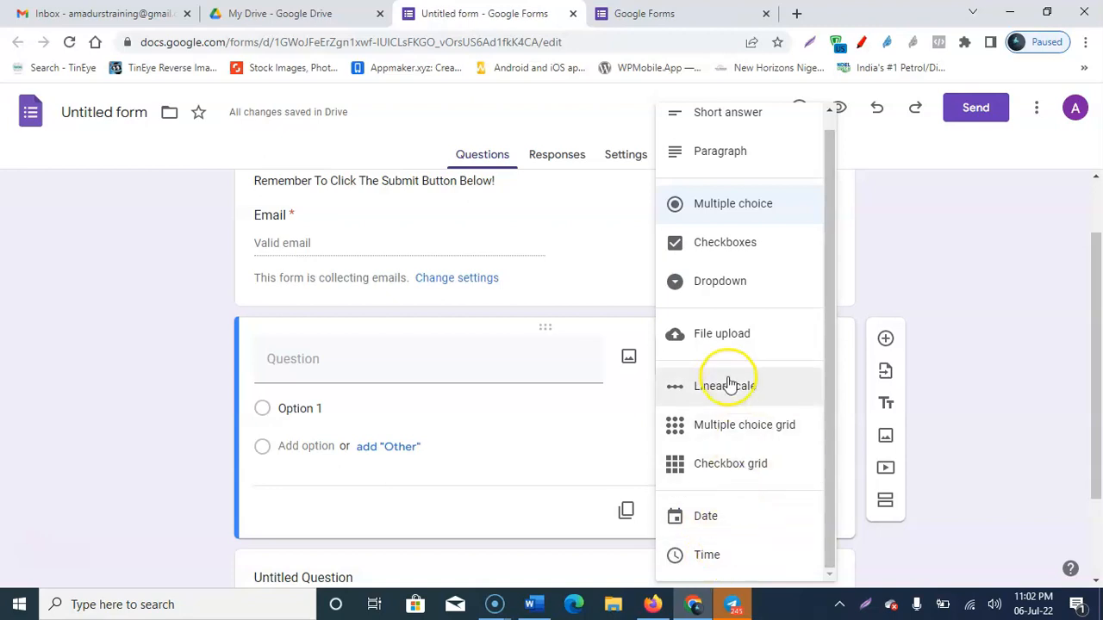
left_click(729, 117)
left_click(354, 365)
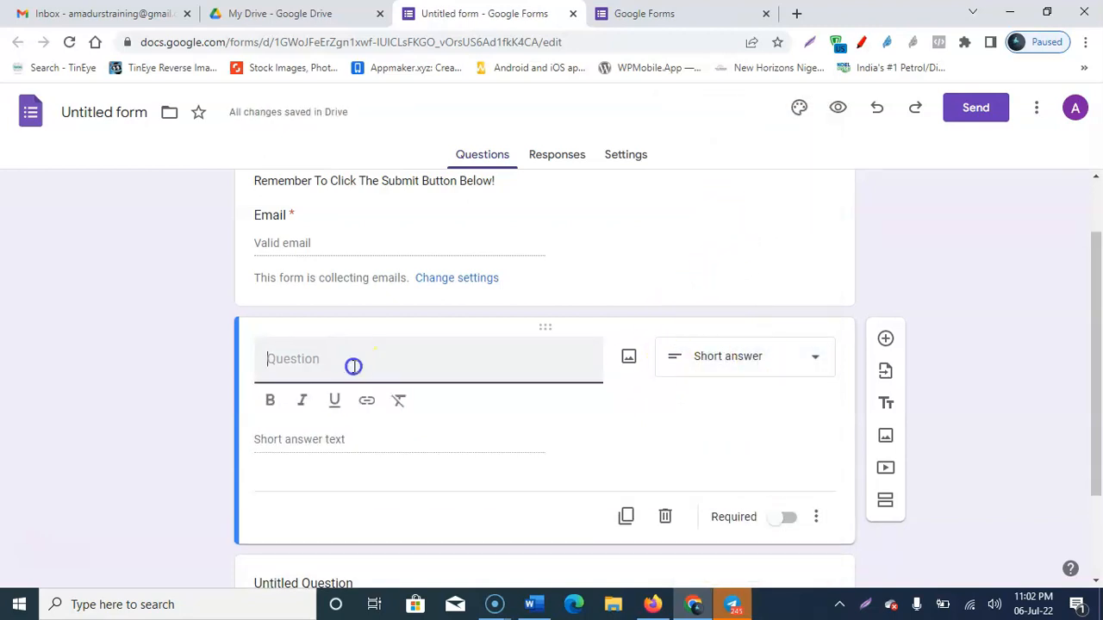
type("Full Name")
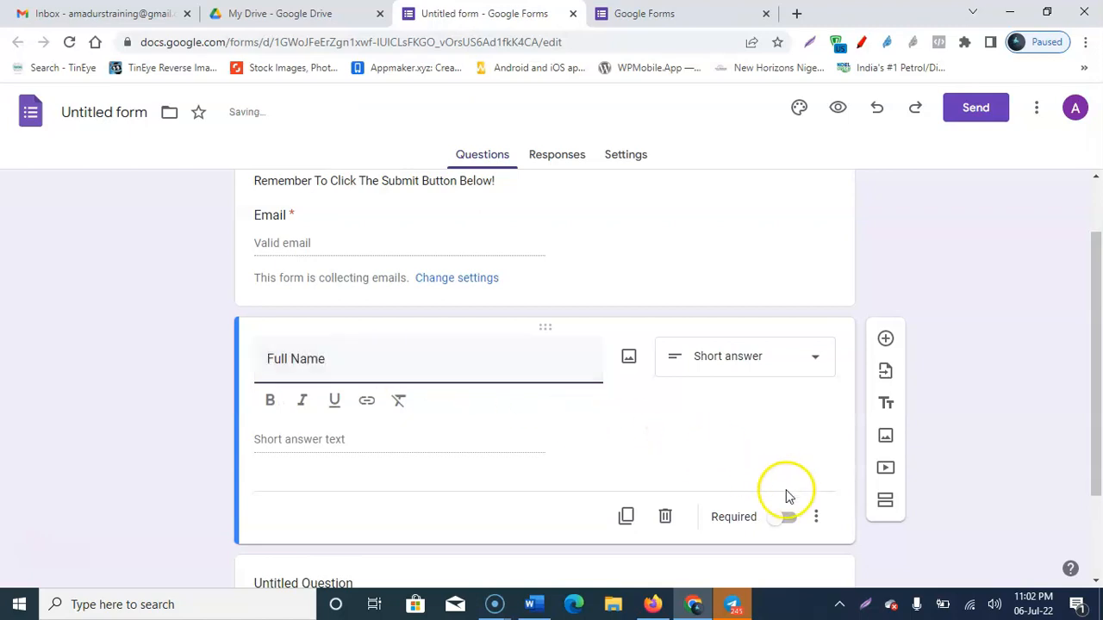
left_click(784, 519)
left_click(787, 486)
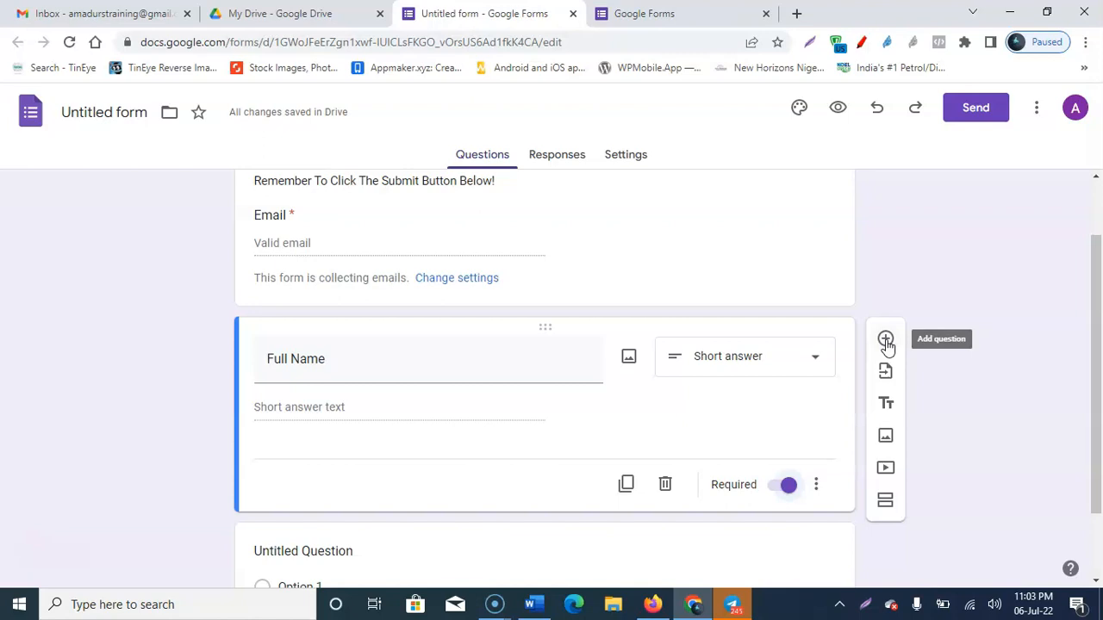
Step: Duplicate the Full Name question and retitle the copy 'Last Name'
left_click(626, 485)
key("ctrl+a")
type("L")
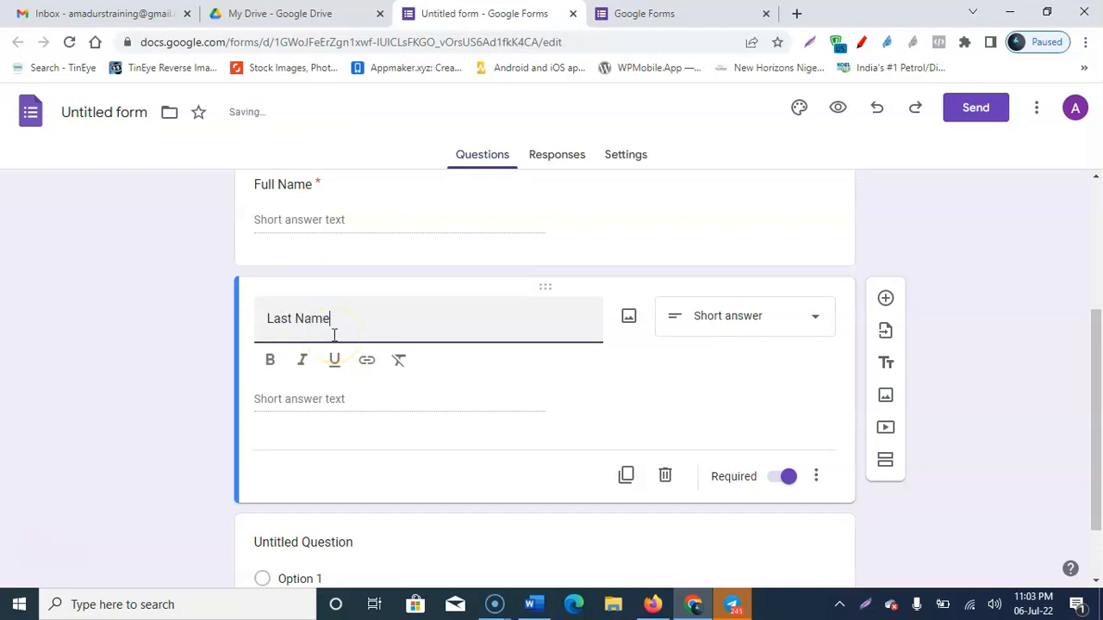
scroll(323, 311, "up", 2)
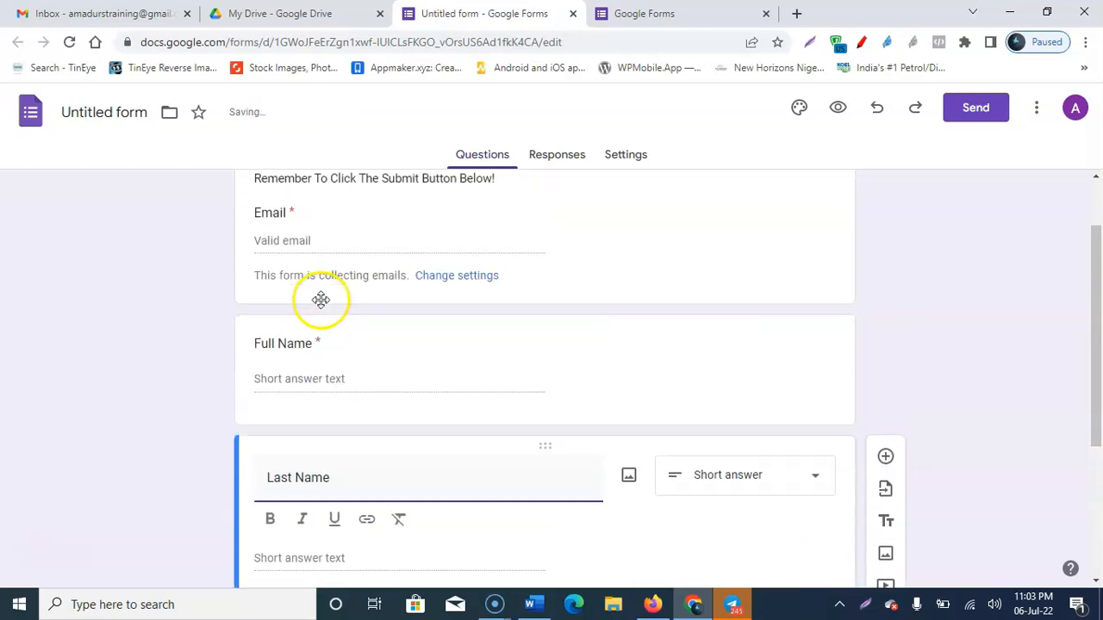
left_click(275, 346)
scroll(316, 370, "down", 3)
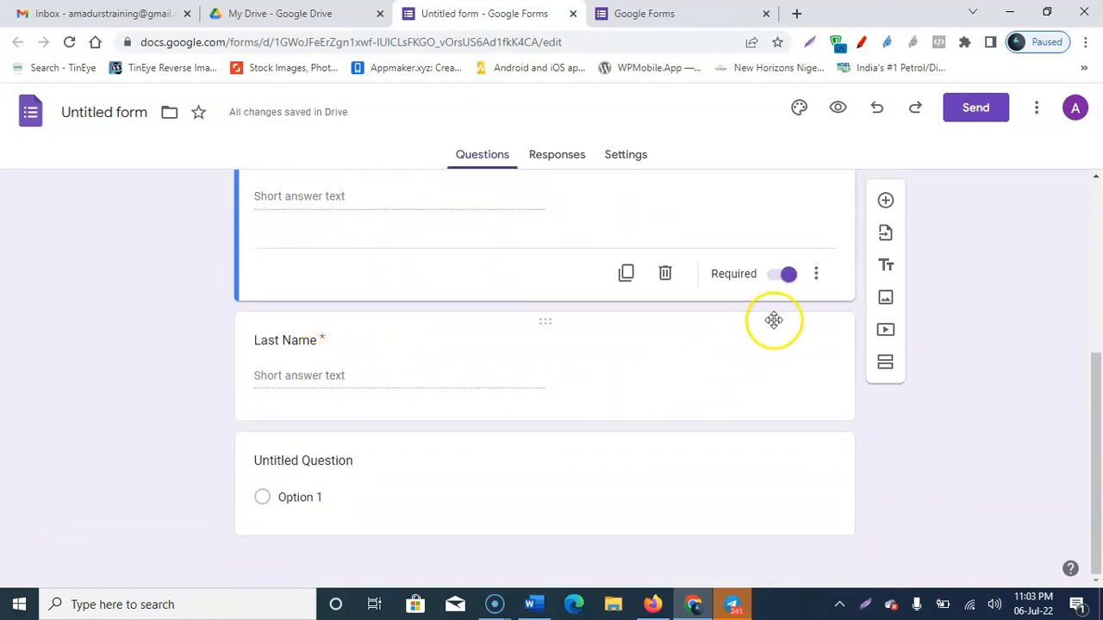
left_click(660, 374)
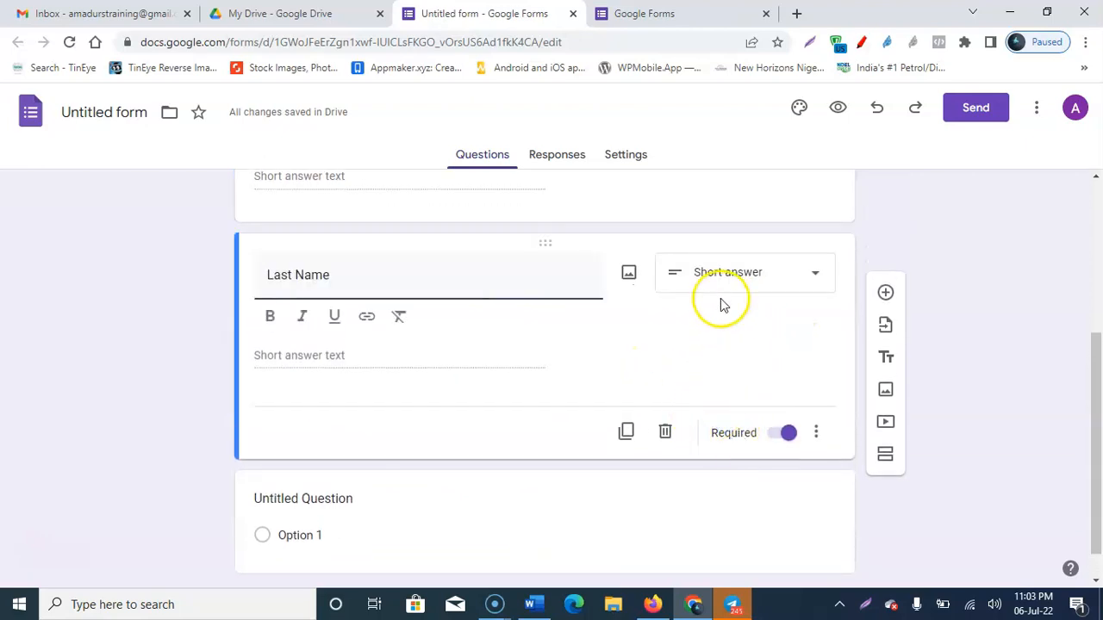
Step: Retitle the original Full Name question 'First Name'
scroll(716, 293, "up", 2)
scroll(746, 336, "down", 1)
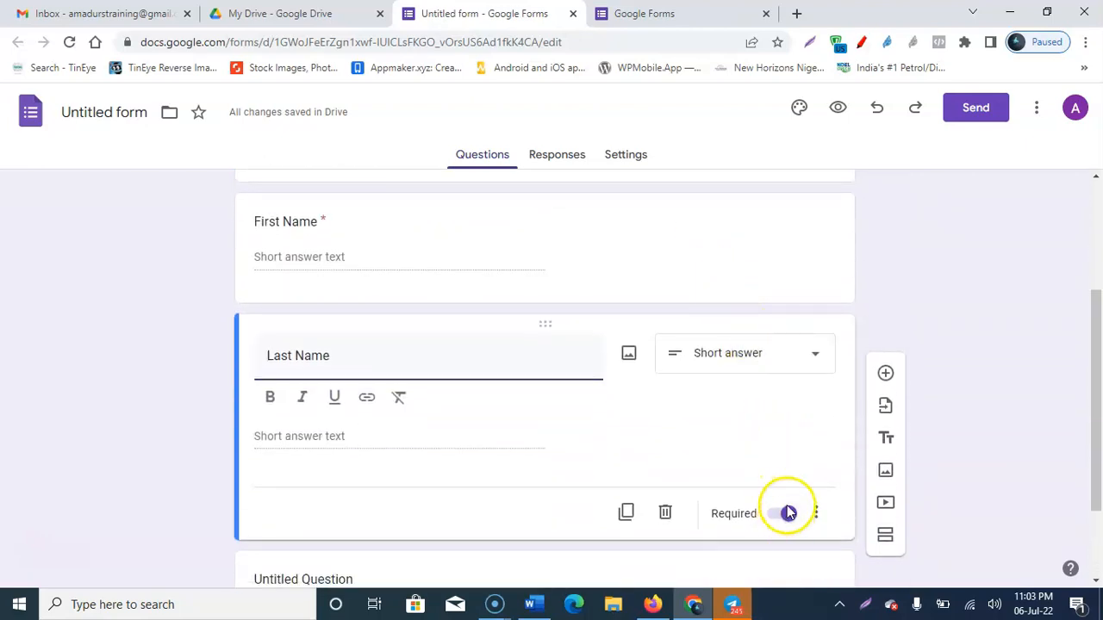
scroll(784, 507, "down", 2)
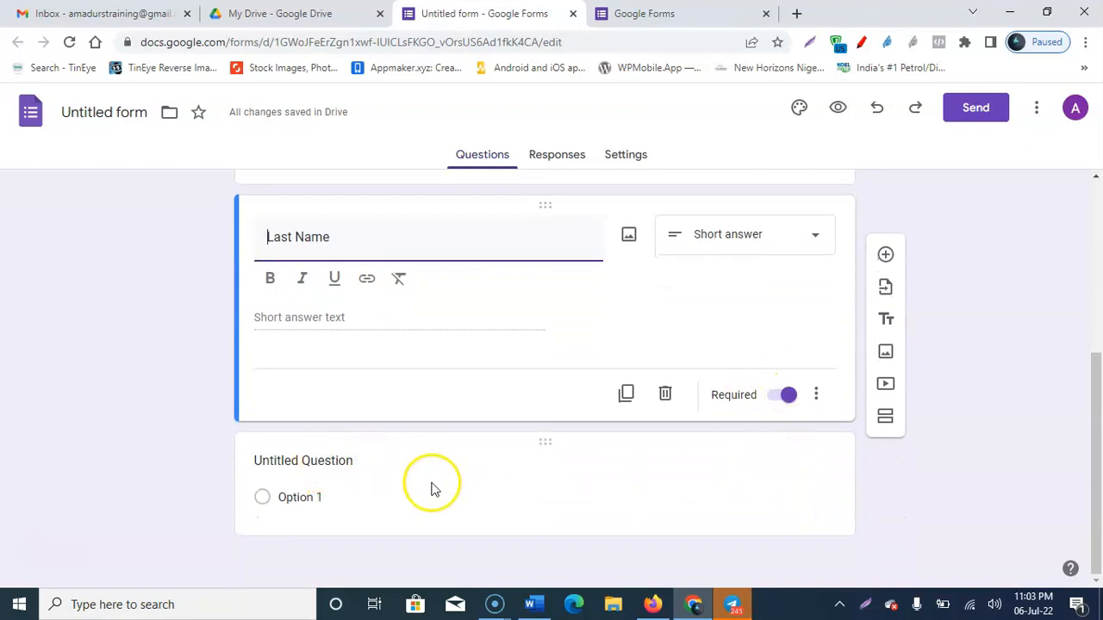
scroll(630, 335, "up", 3)
scroll(630, 334, "up", 1)
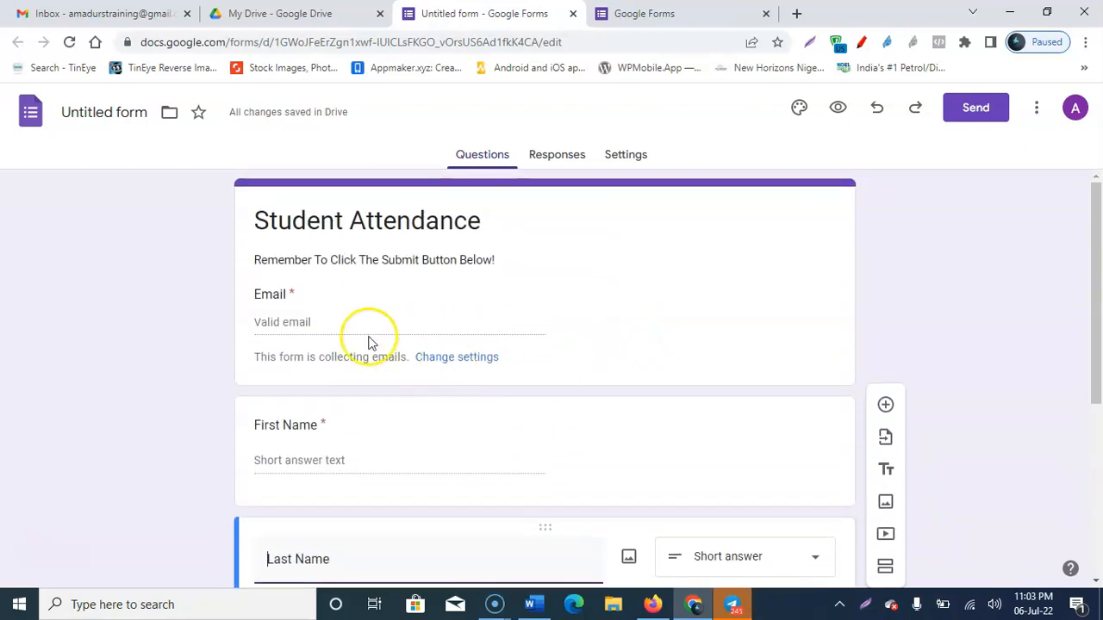
scroll(362, 332, "down", 2)
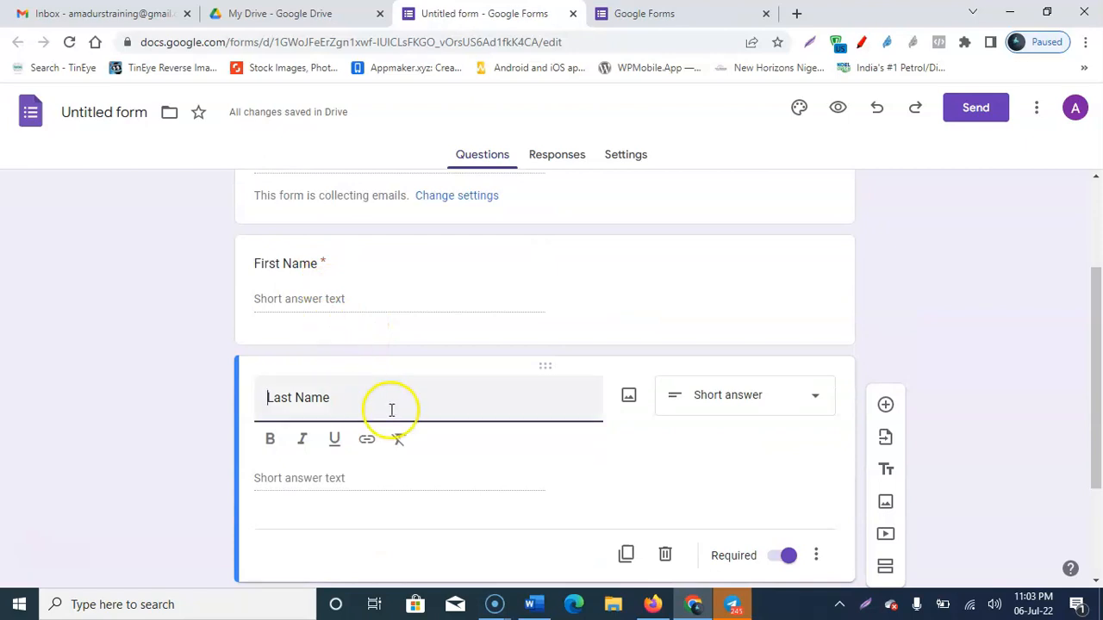
scroll(388, 405, "up", 2)
left_click_drag(290, 414, 357, 394)
left_click(339, 314)
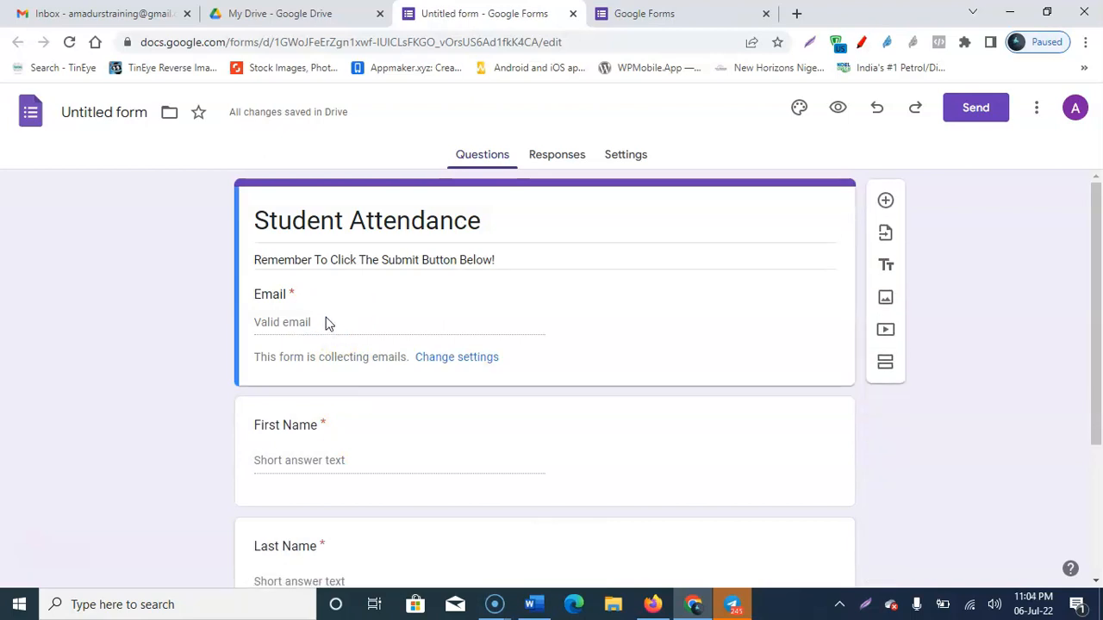
left_click(287, 292)
left_click(348, 320)
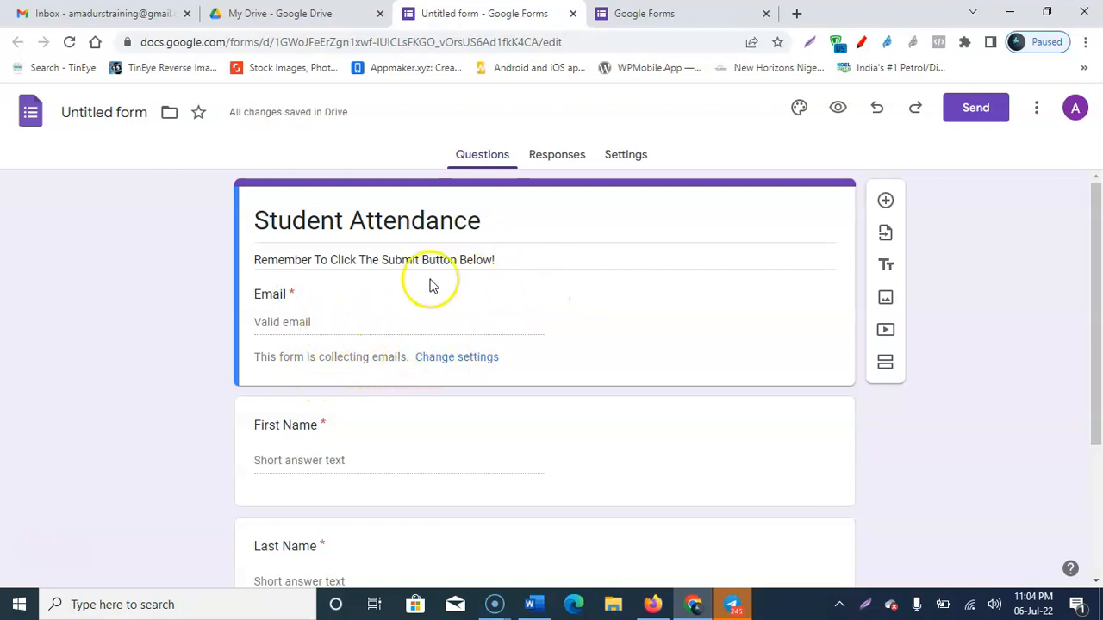
scroll(465, 301, "down", 1)
scroll(337, 366, "down", 2)
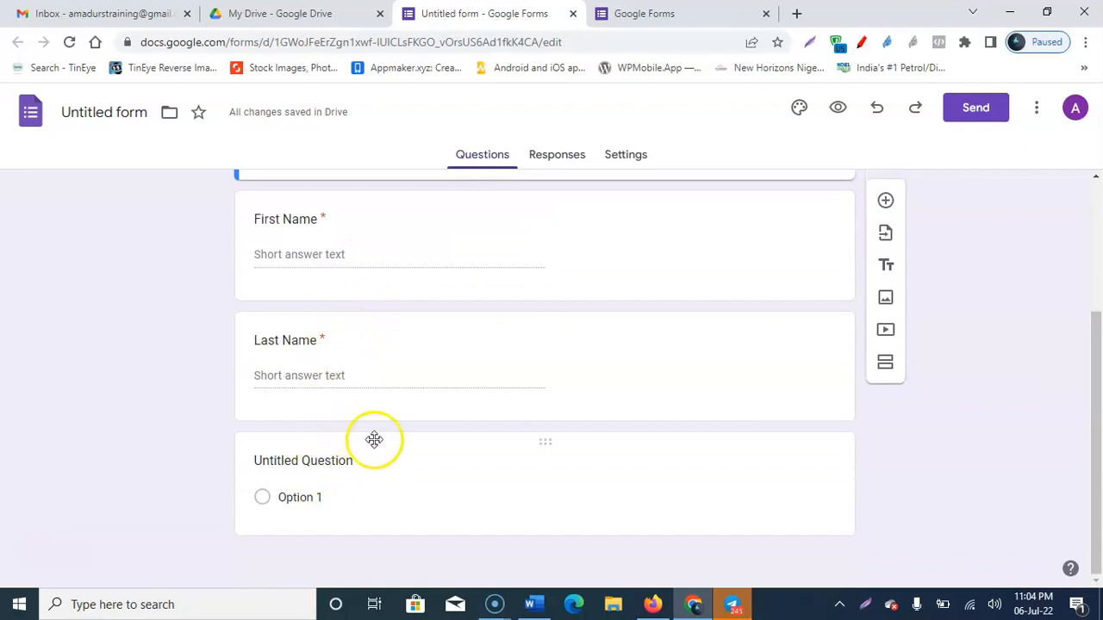
Step: Title the Untitled Question 'Phone Number', set it to Short answer, and make it required
left_click(338, 461)
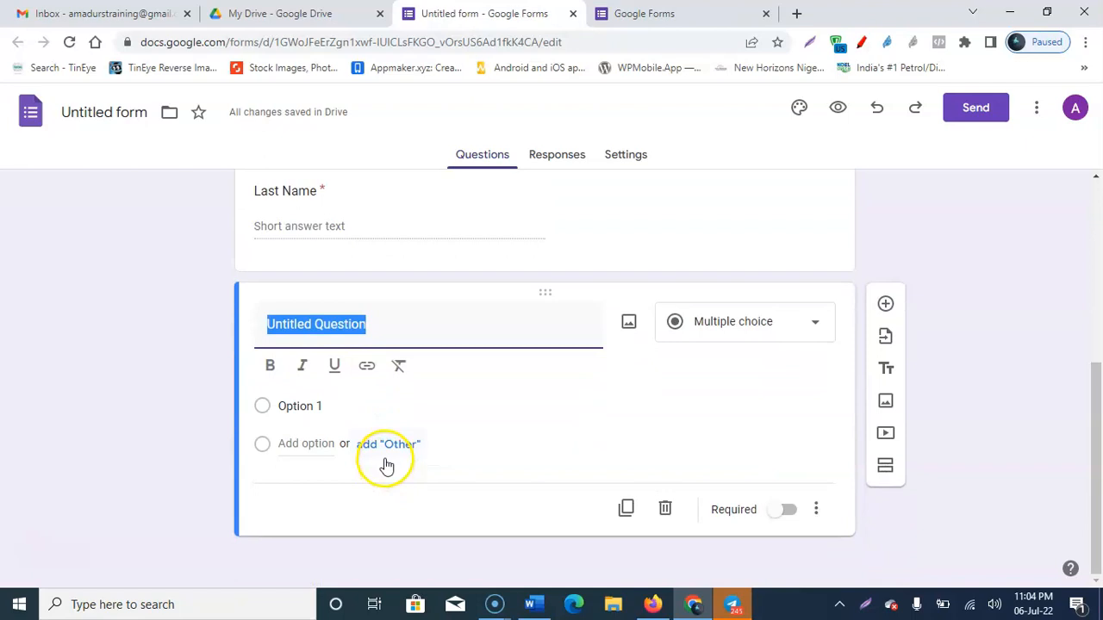
type("Phone ")
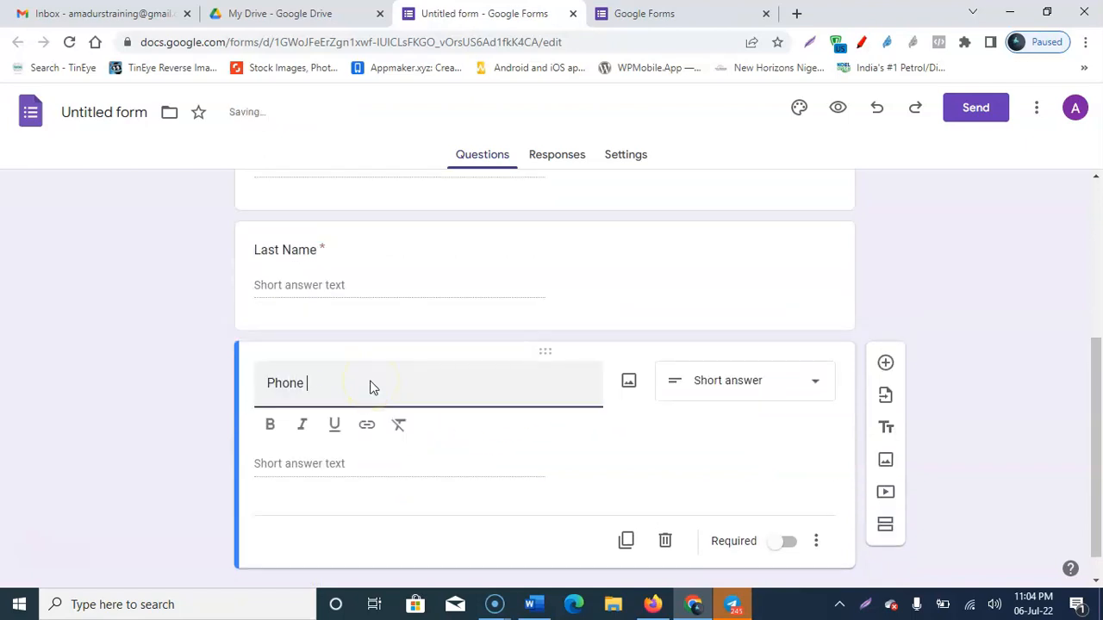
type("Number")
left_click(746, 380)
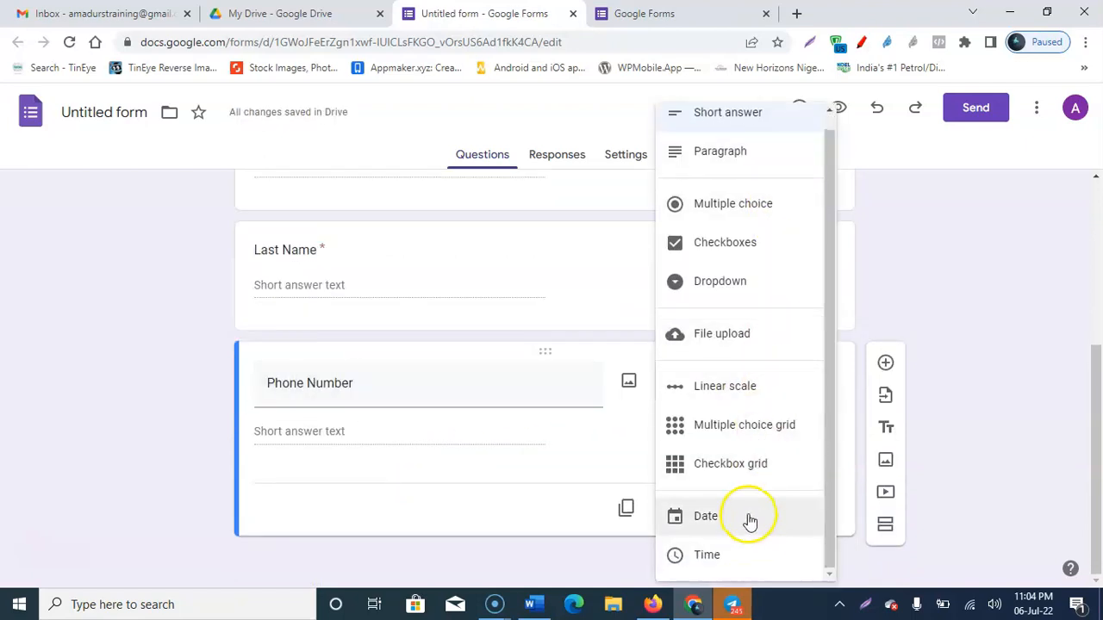
scroll(755, 278, "up", 1)
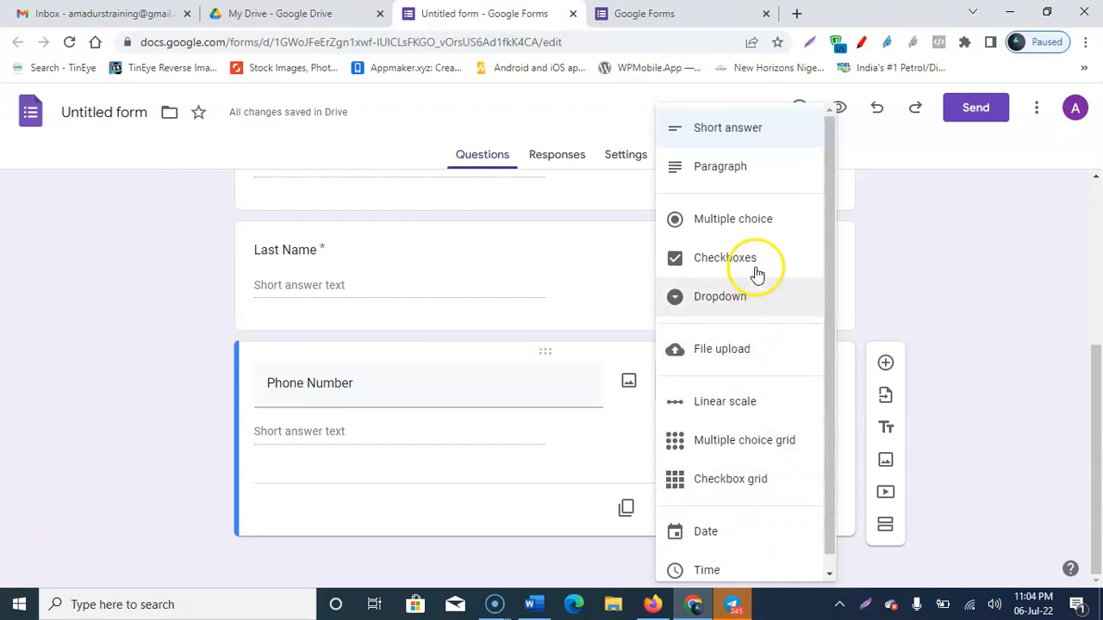
left_click(731, 164)
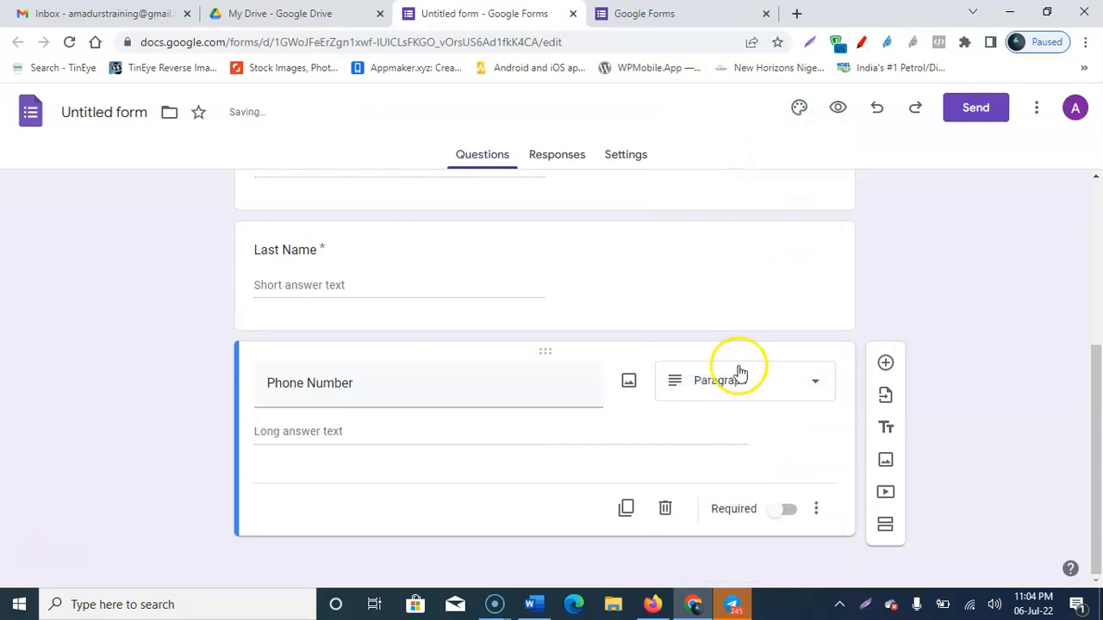
left_click(739, 373)
left_click(733, 134)
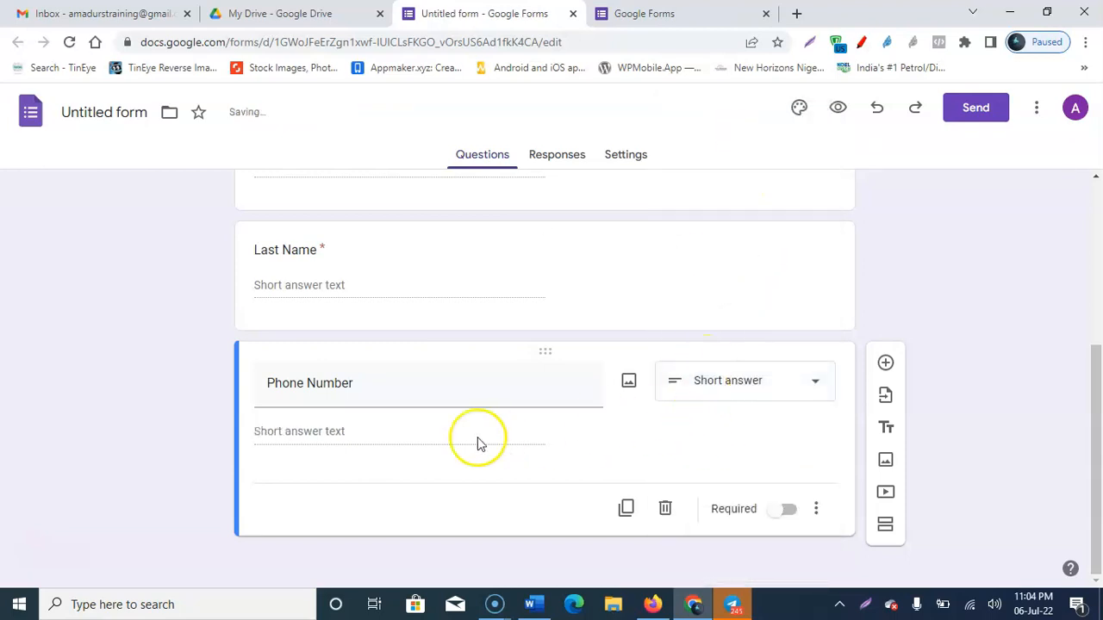
left_click(790, 512)
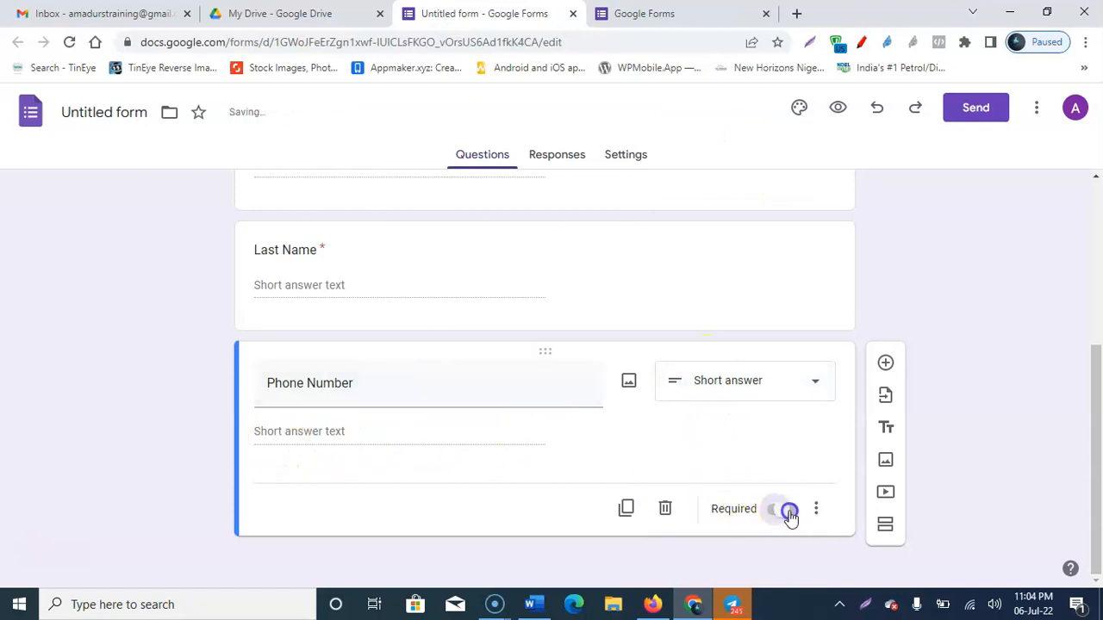
scroll(735, 431, "up", 3)
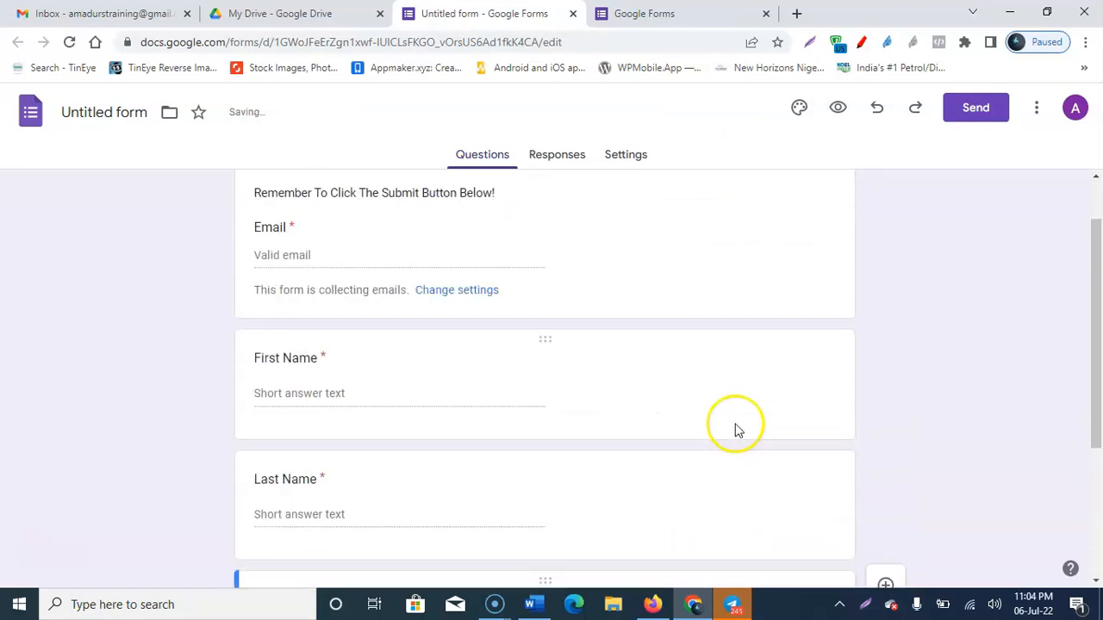
scroll(736, 426, "down", 3)
scroll(700, 328, "up", 3)
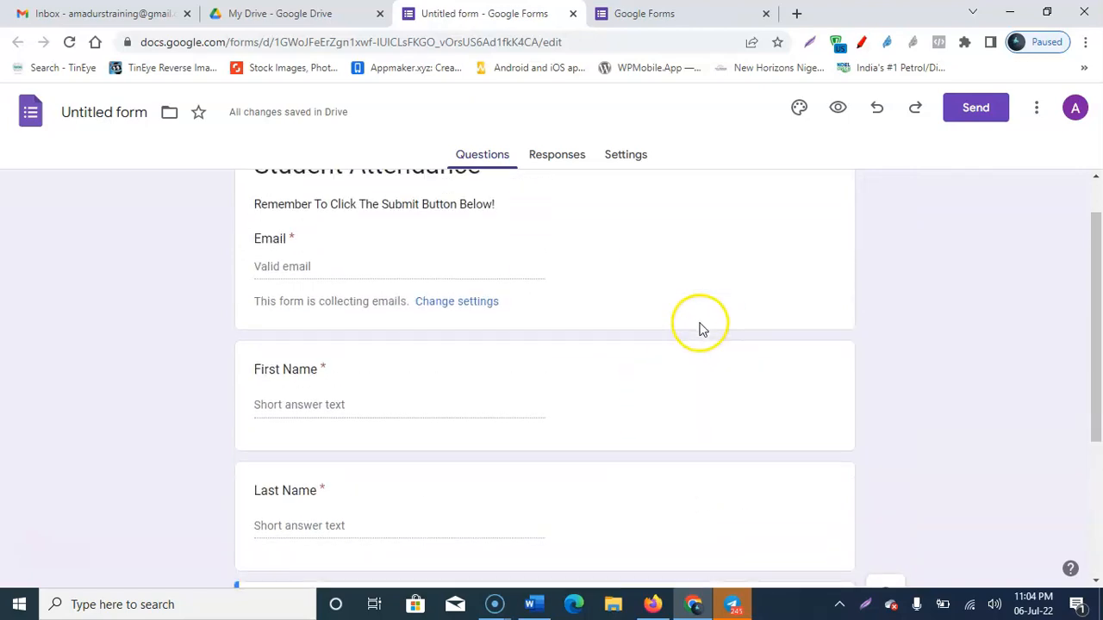
scroll(394, 320, "down", 3)
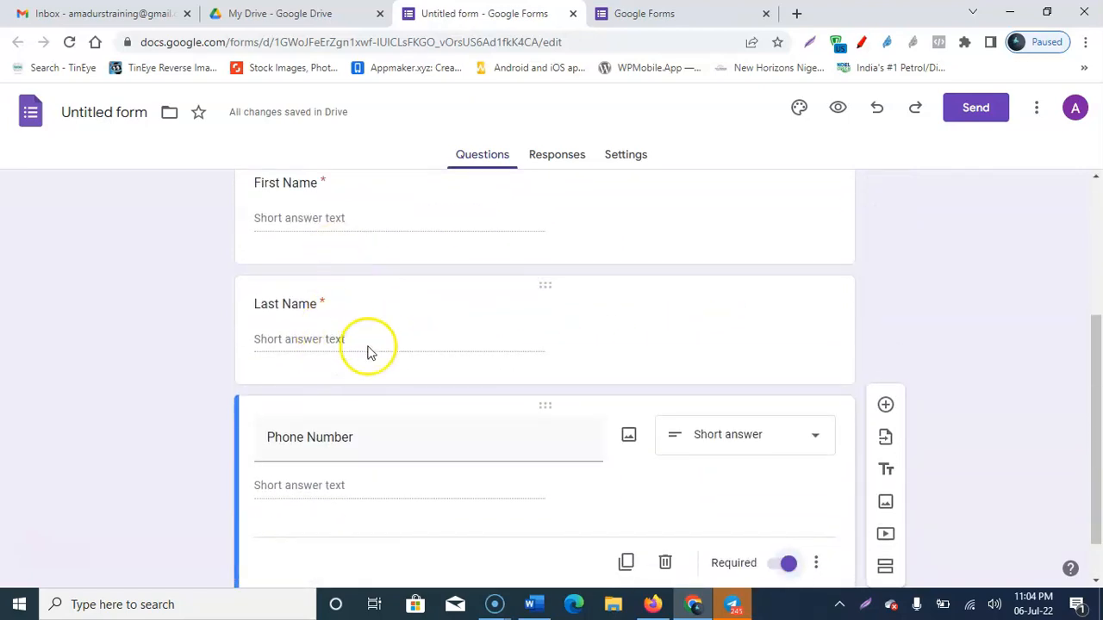
scroll(362, 353, "down", 2)
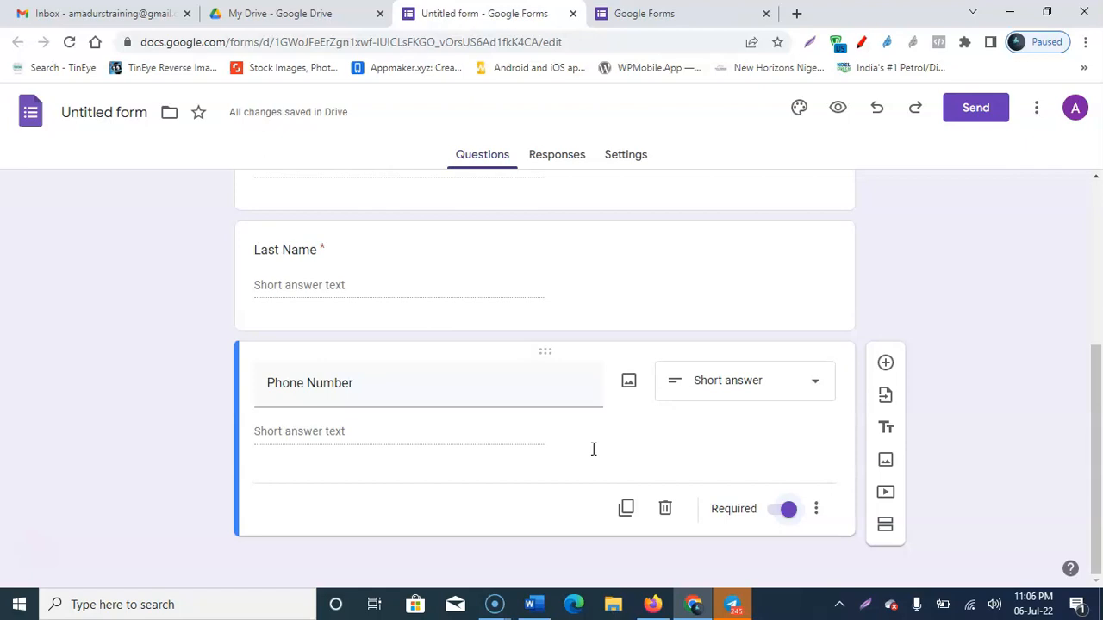
Step: Look over the finished questions, then open the Responses tab showing 0 responses
scroll(592, 449, "up", 4)
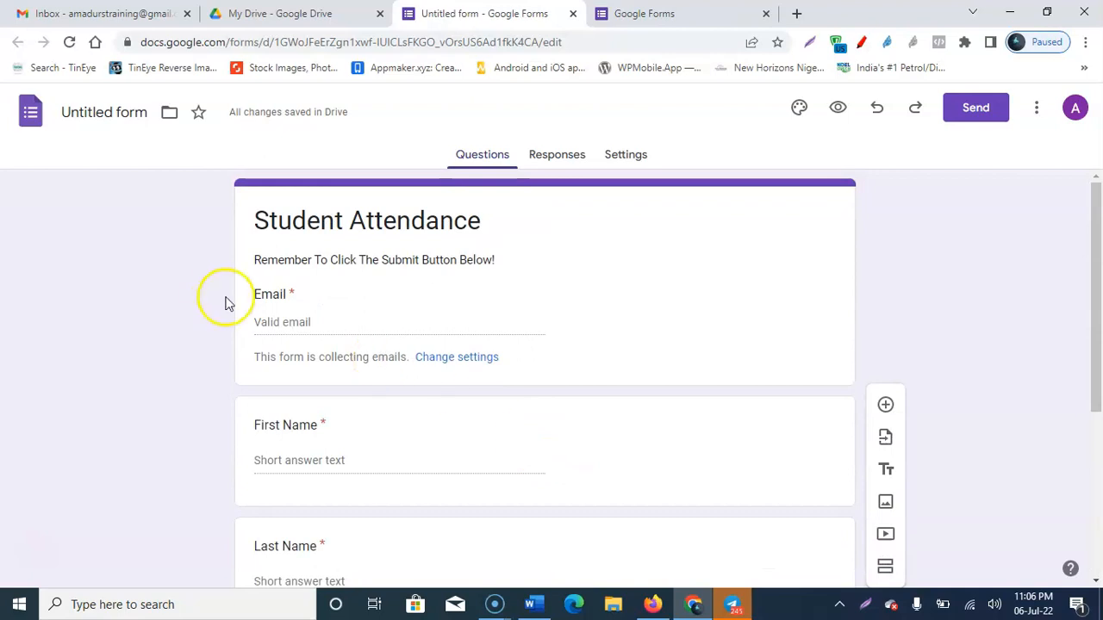
scroll(302, 318, "down", 3)
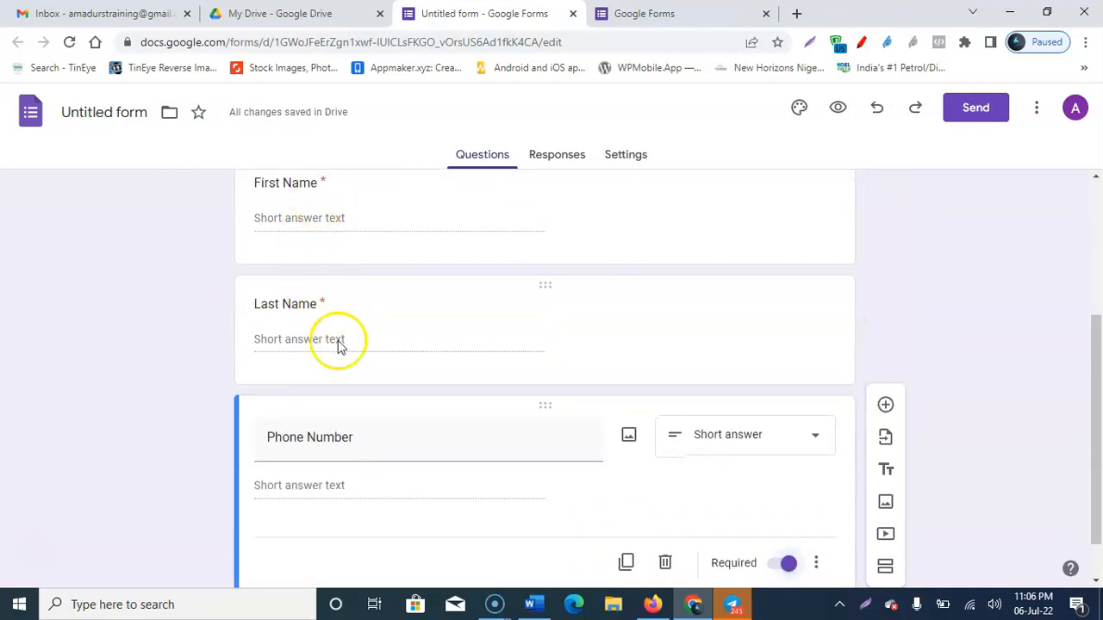
scroll(315, 336, "down", 1)
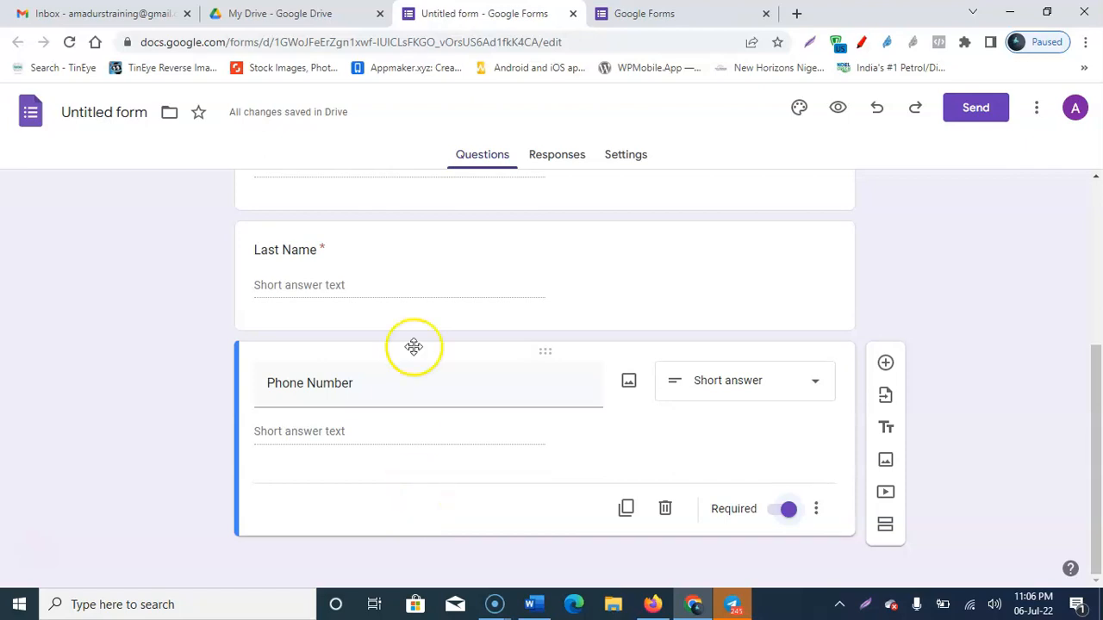
scroll(657, 410, "up", 4)
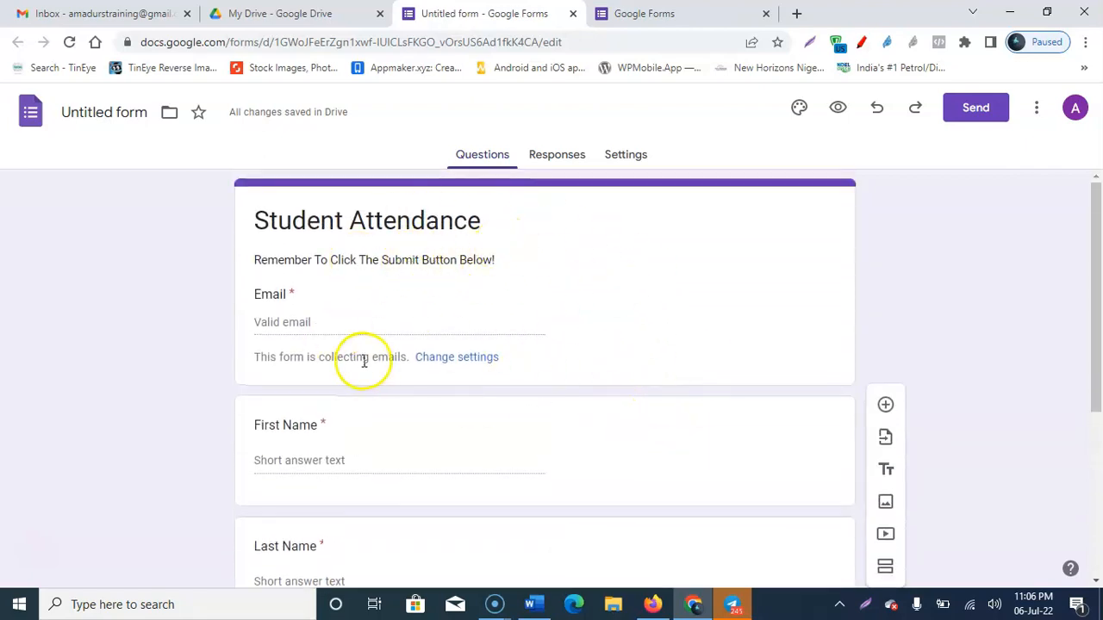
scroll(373, 363, "down", 4)
scroll(503, 355, "up", 5)
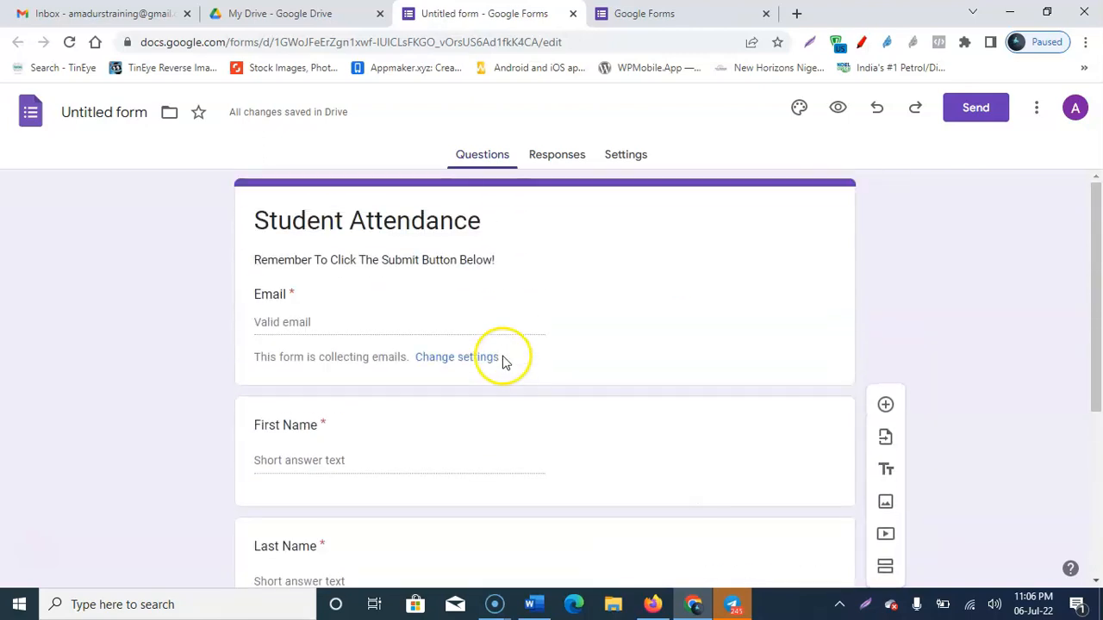
left_click(573, 156)
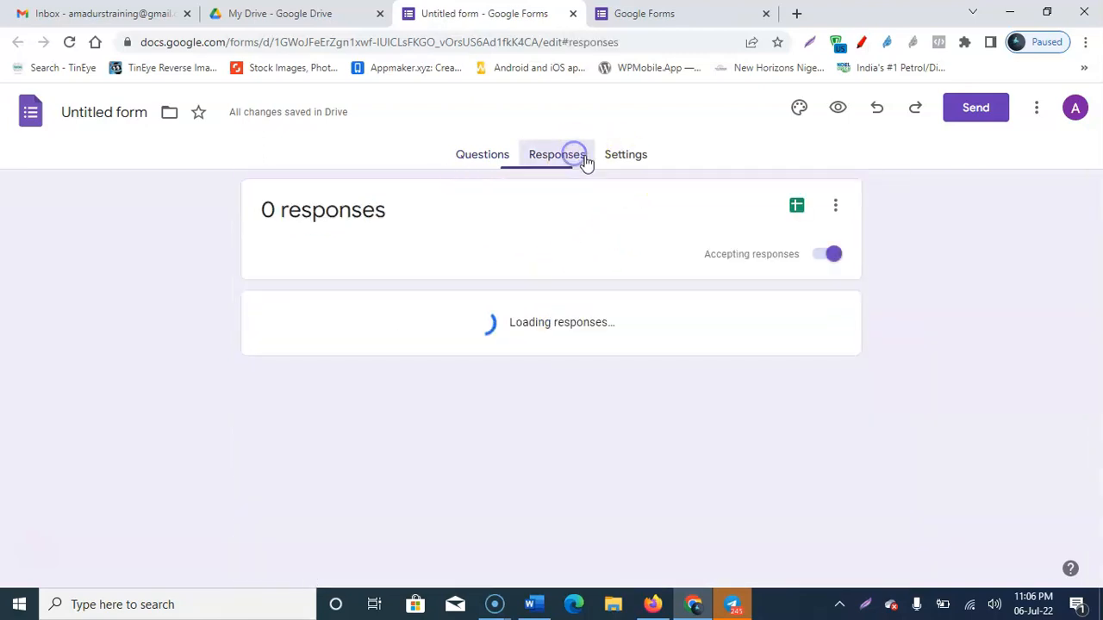
Step: Scroll through the form's Settings page, then go back to the Student Attendance questions
left_click(630, 158)
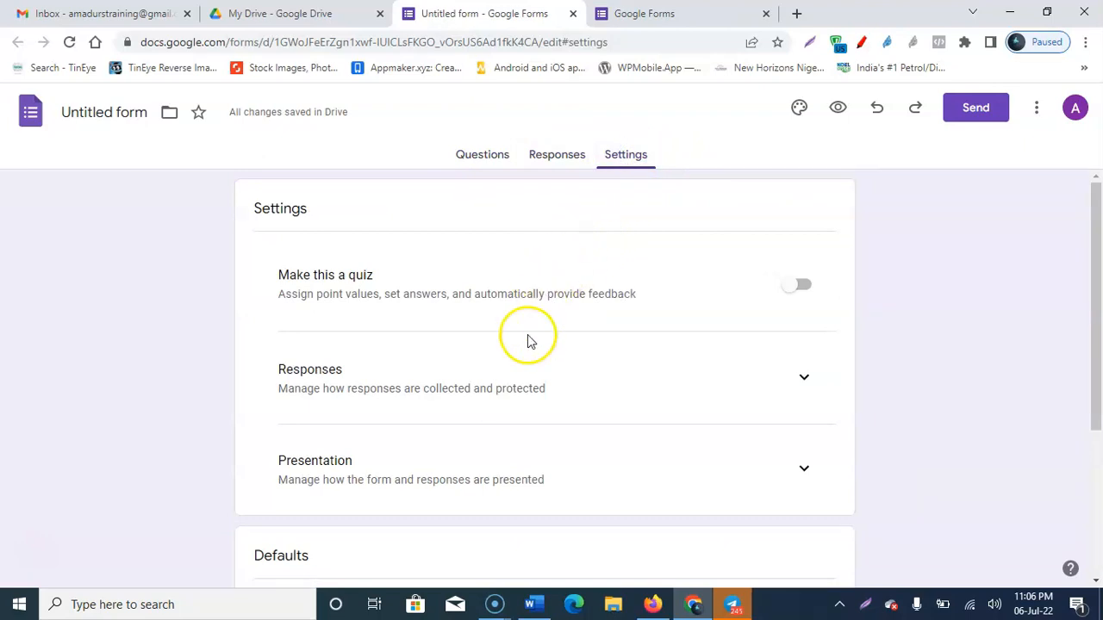
scroll(526, 340, "down", 1)
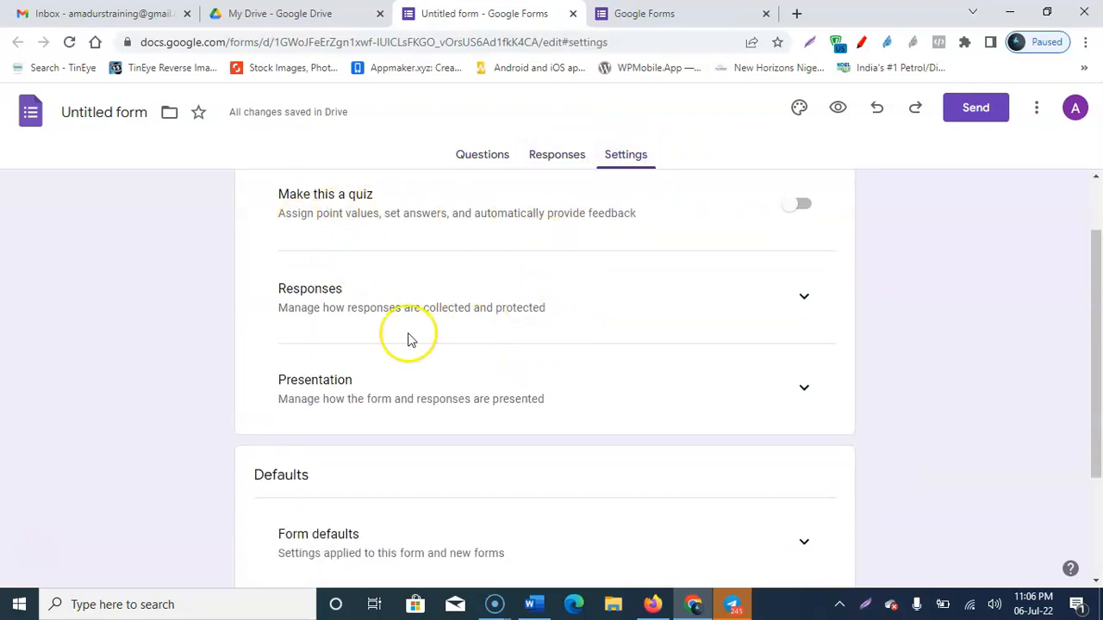
scroll(379, 394, "down", 2)
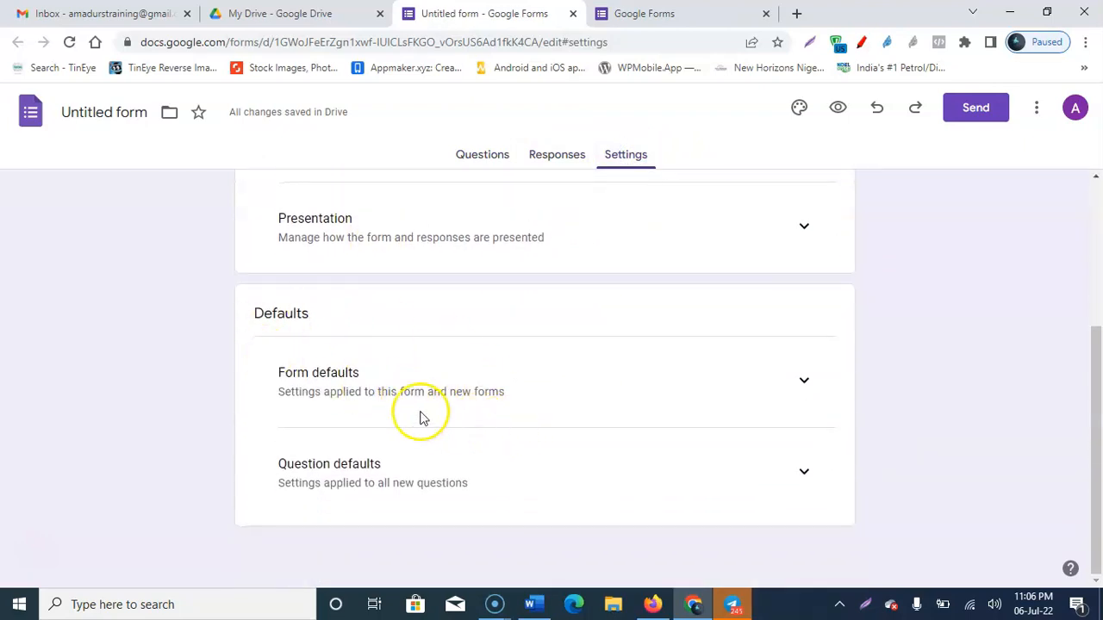
scroll(732, 371, "up", 3)
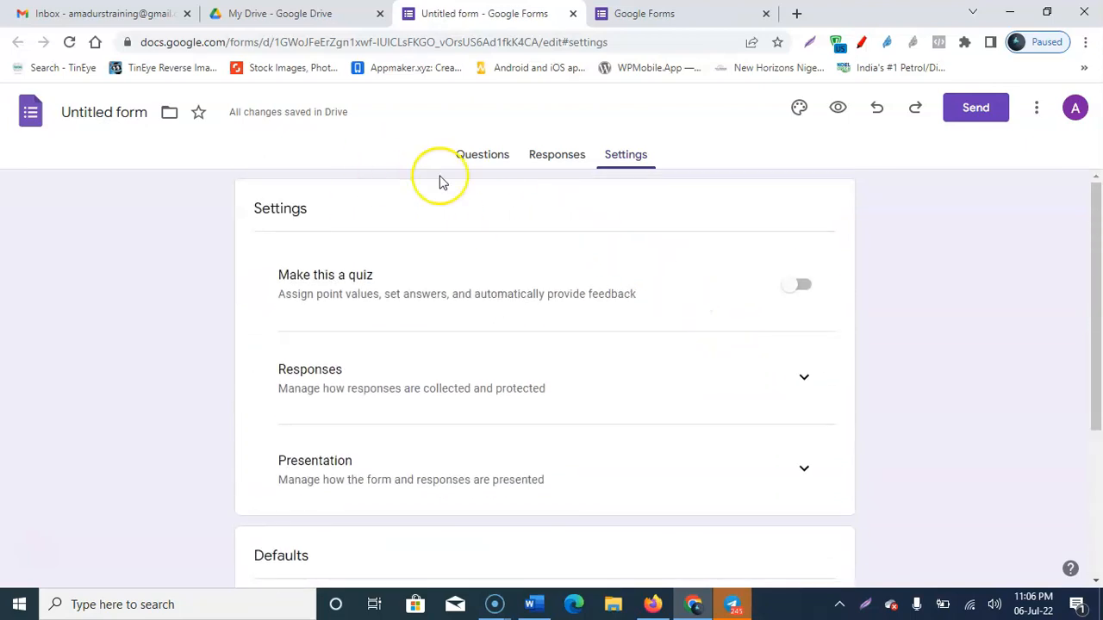
left_click(482, 153)
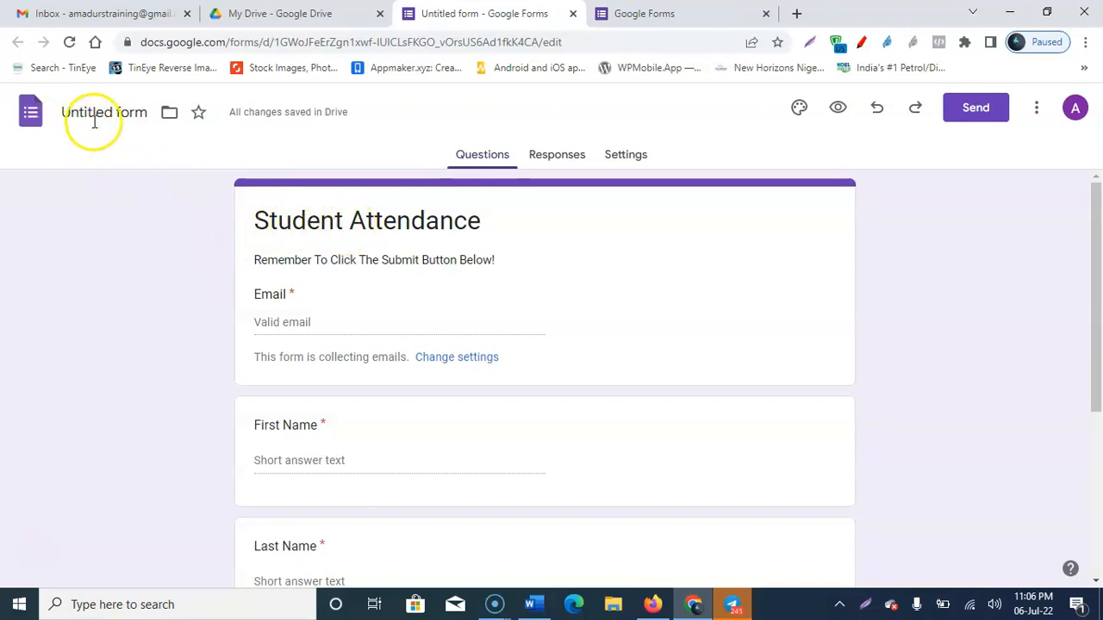
Step: Rename the untitled form to Student Attendance
left_click(331, 222)
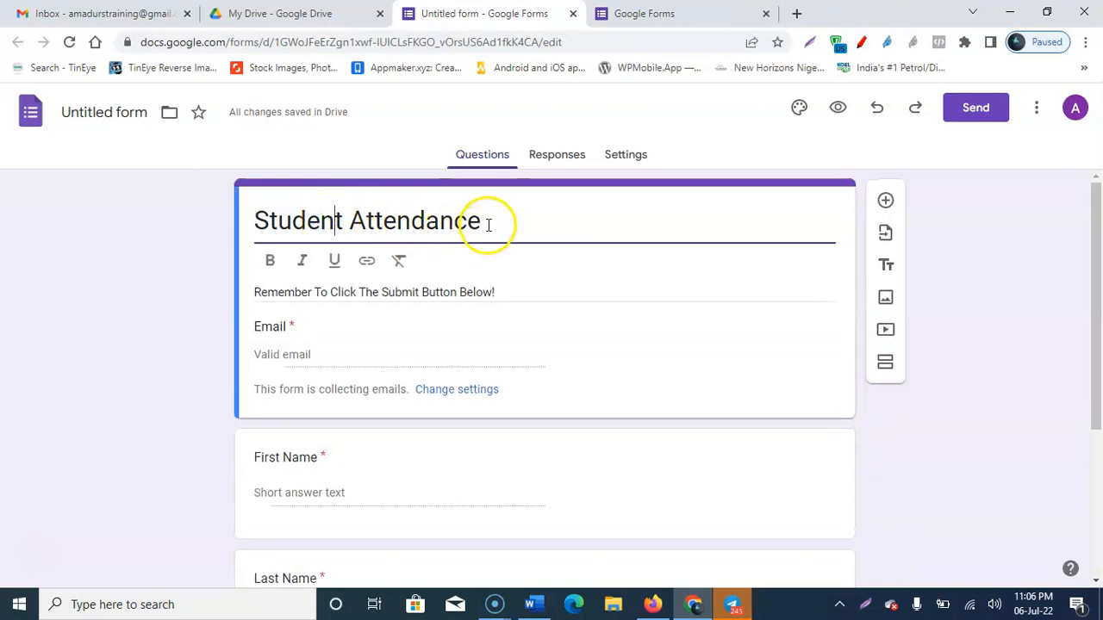
left_click(110, 112)
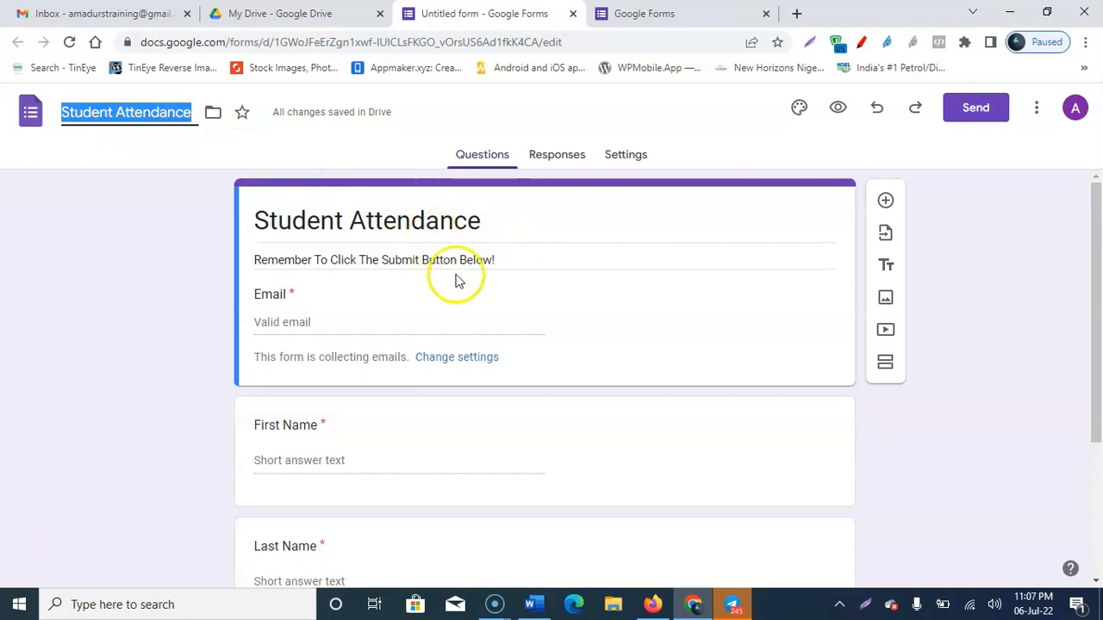
scroll(448, 280, "down", 1)
scroll(366, 231, "up", 1)
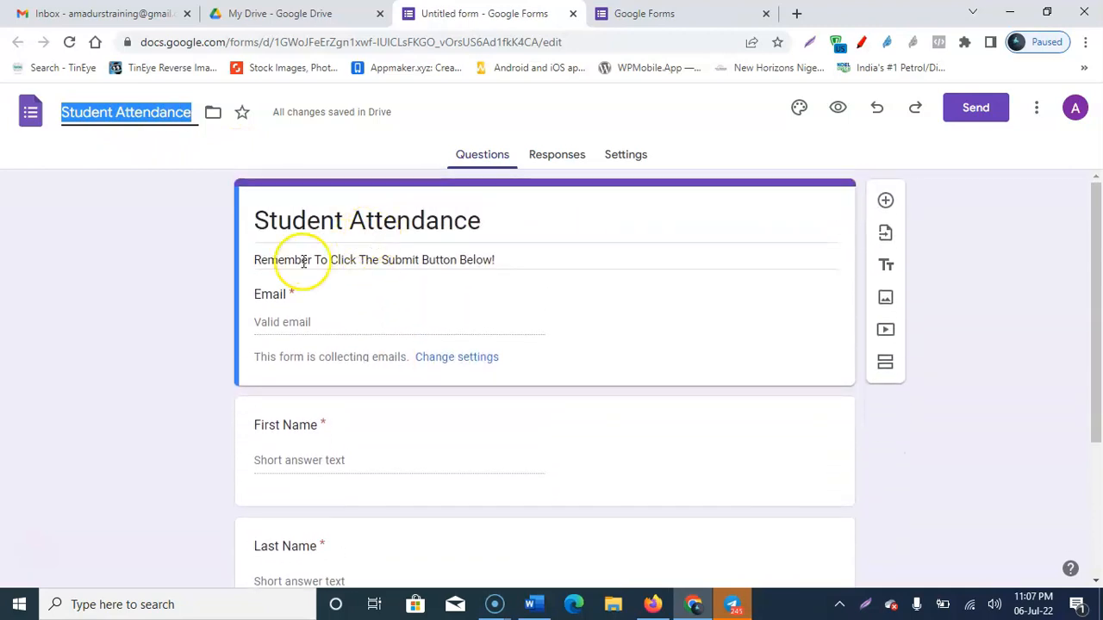
Step: Add 'Please' before the description so it reads 'Please Remember To Click The Submit Button Below!'
triple_click(312, 257)
left_click(534, 234)
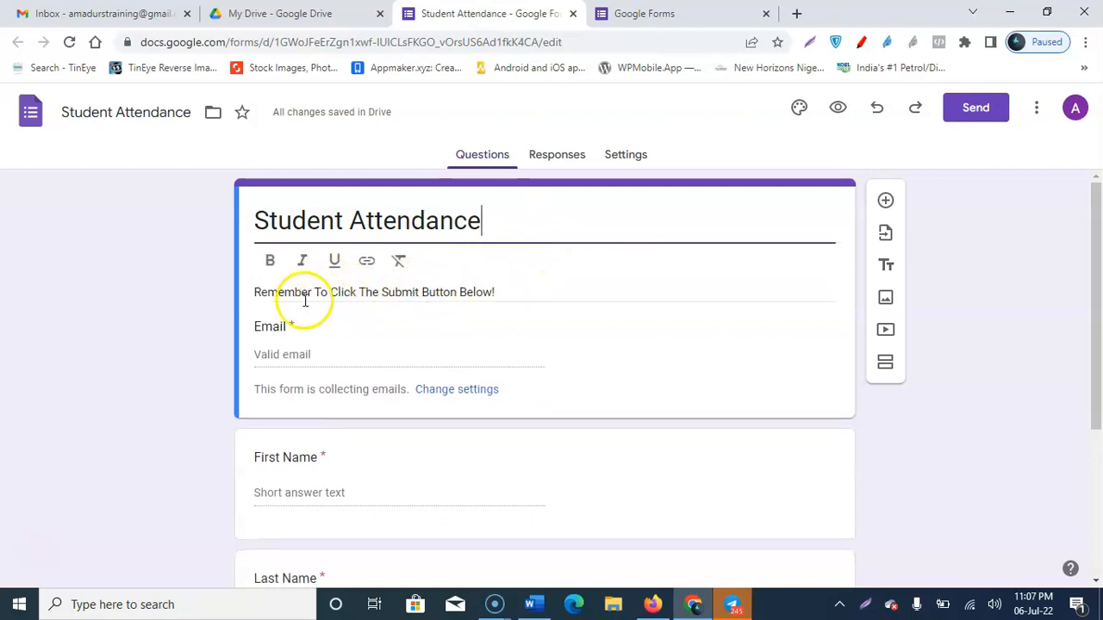
triple_click(257, 293)
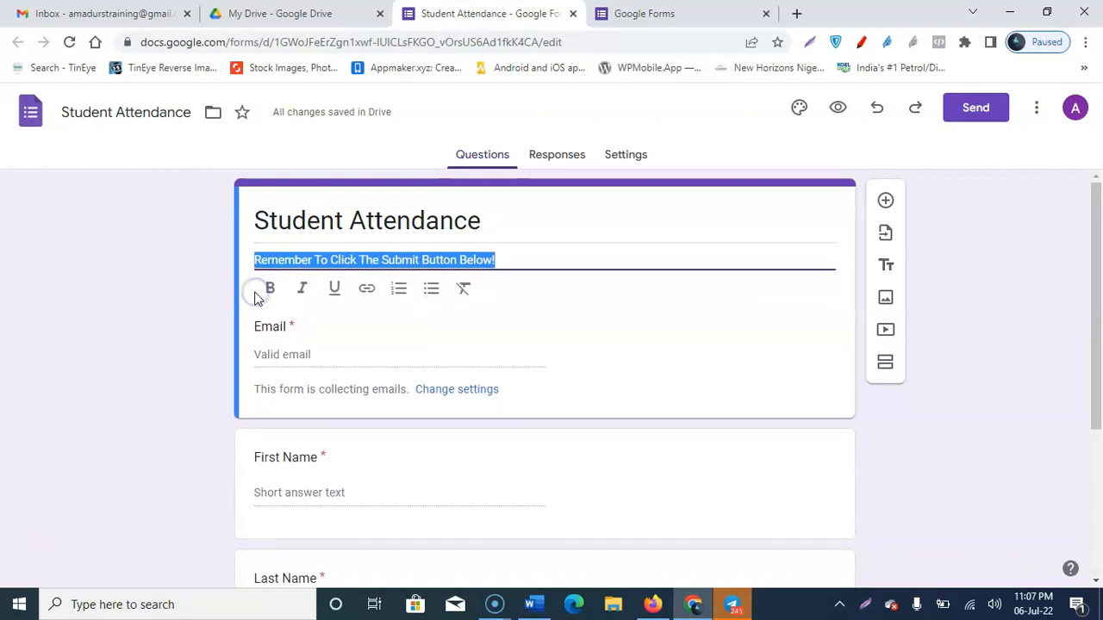
key("Left")
type("Please")
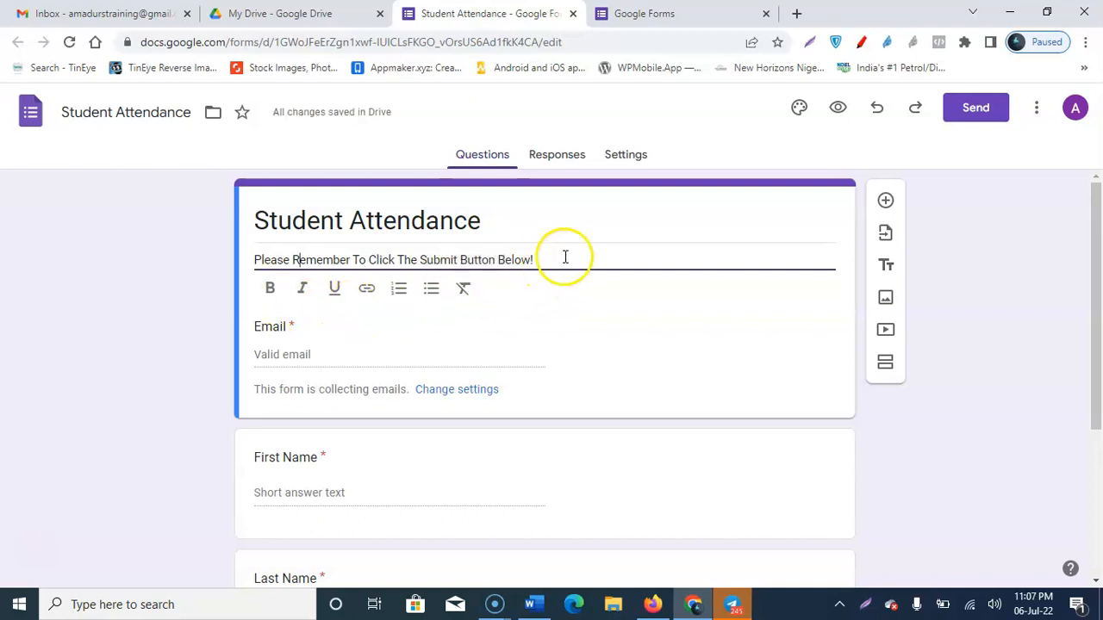
scroll(351, 369, "down", 1)
scroll(352, 368, "down", 3)
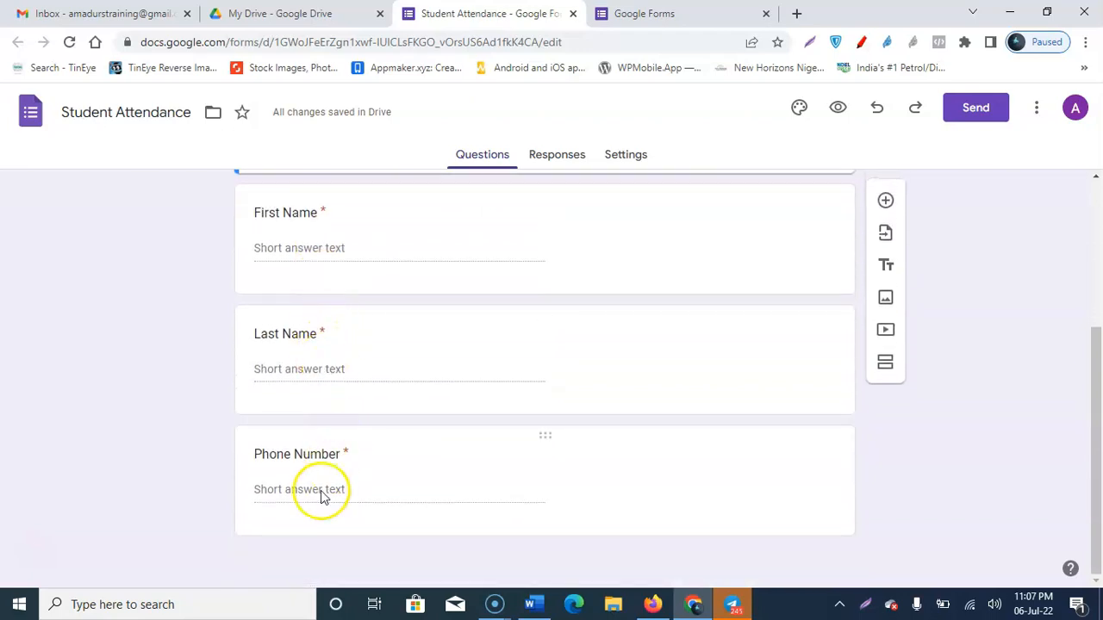
scroll(580, 357, "up", 5)
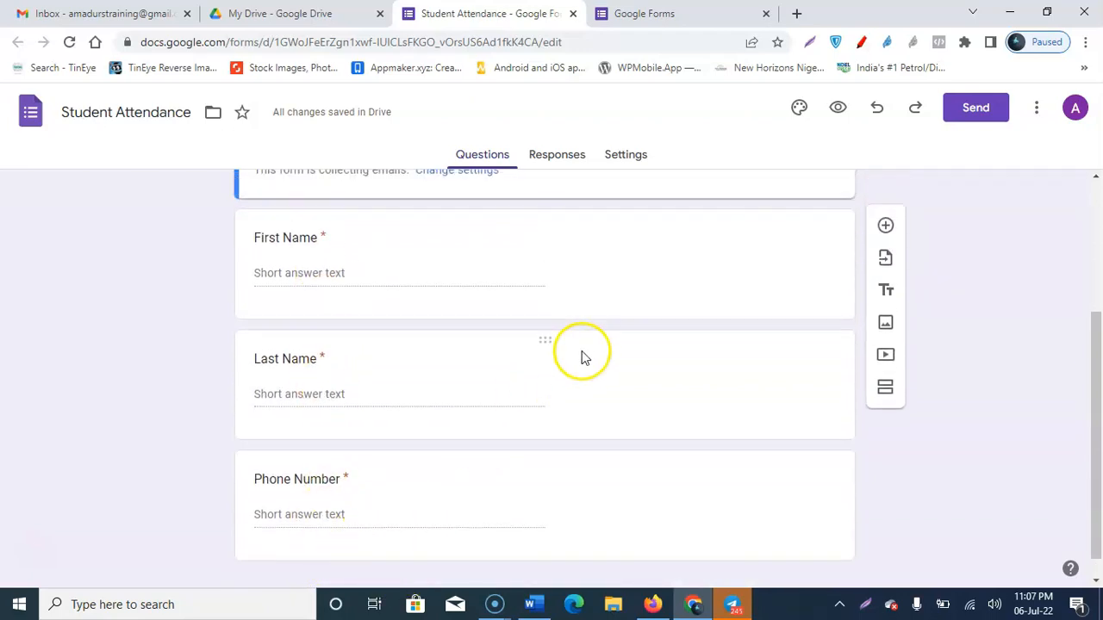
Step: Open the Customize Theme panel and the header image gallery from Header's Choose image
left_click(624, 155)
scroll(443, 389, "down", 3)
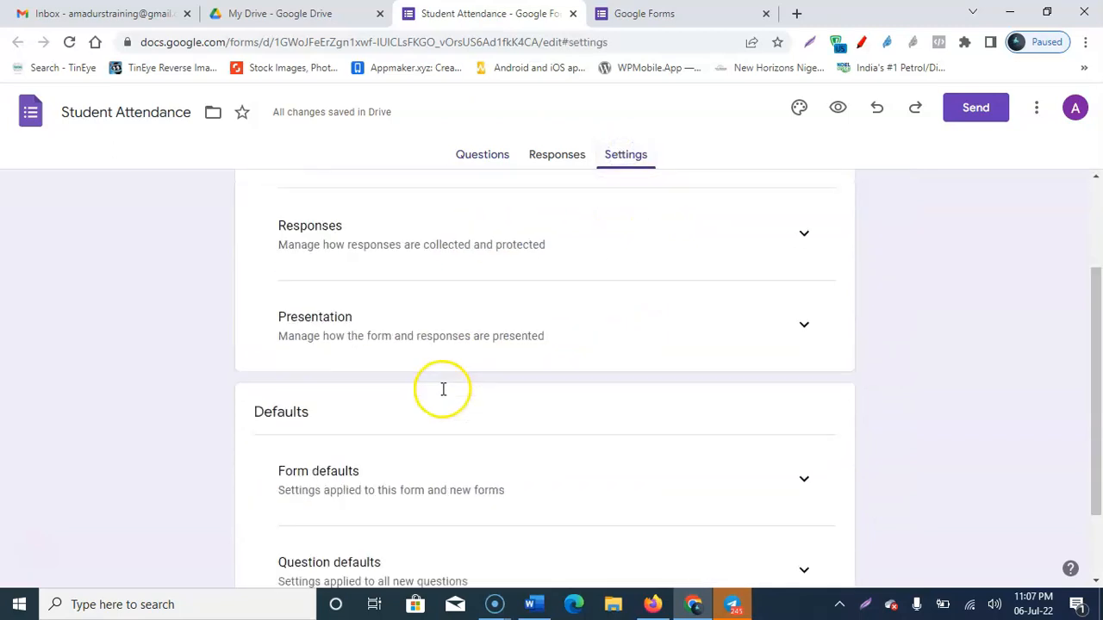
scroll(459, 393, "up", 3)
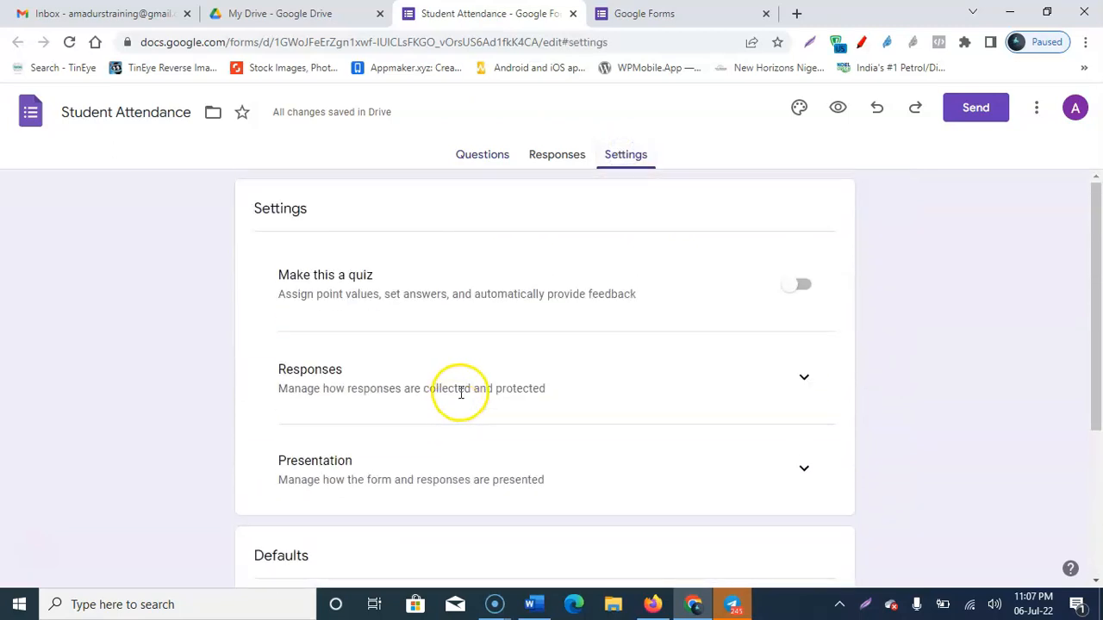
left_click(800, 106)
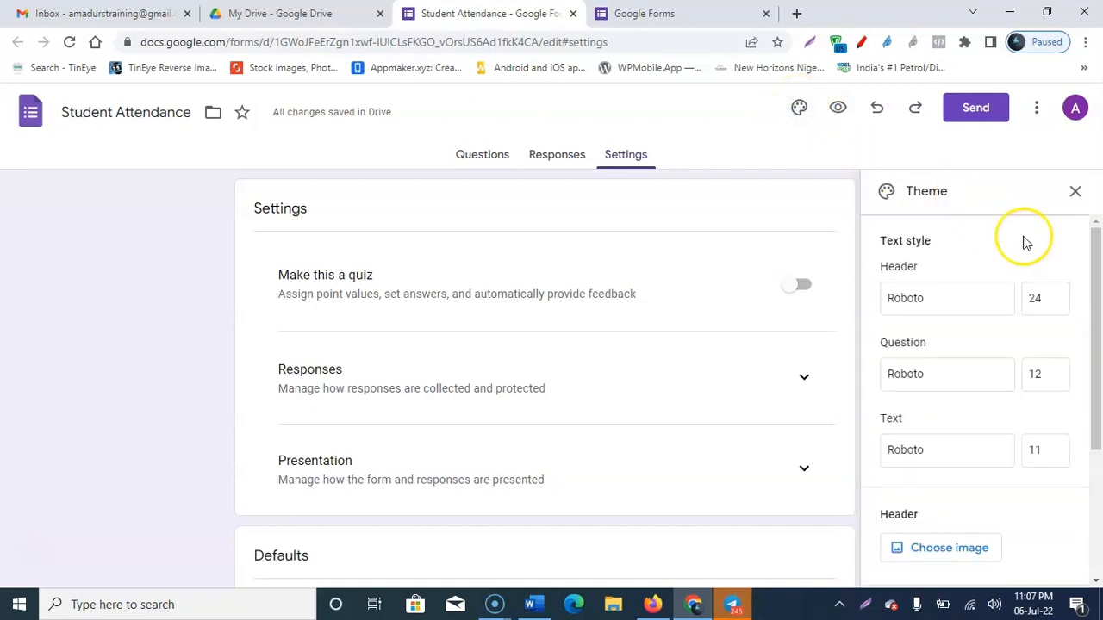
scroll(1006, 259, "down", 3)
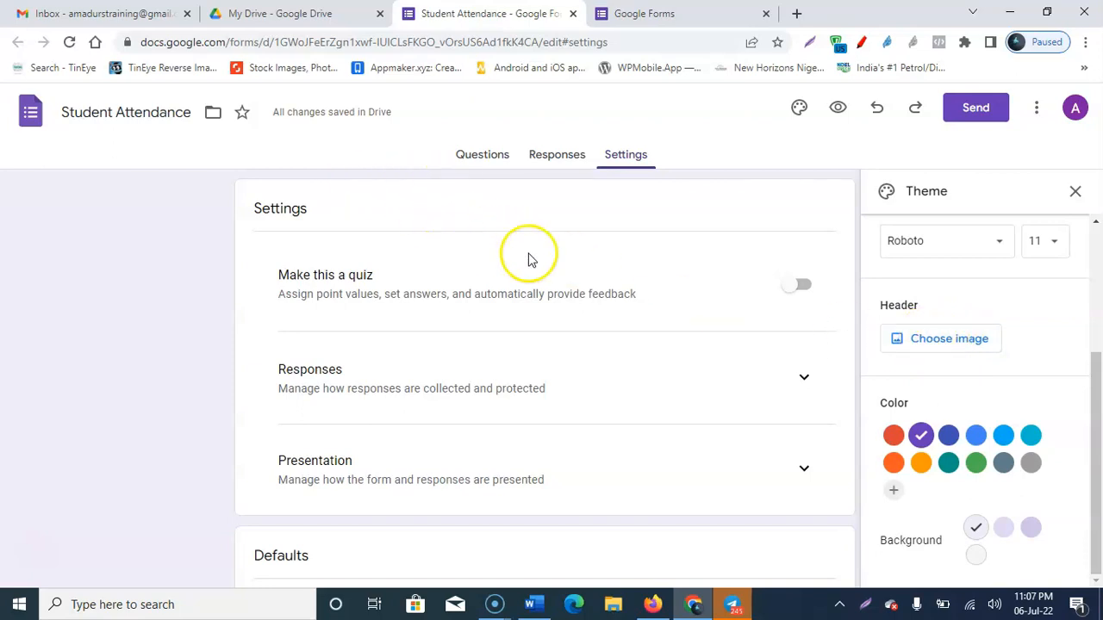
left_click(938, 344)
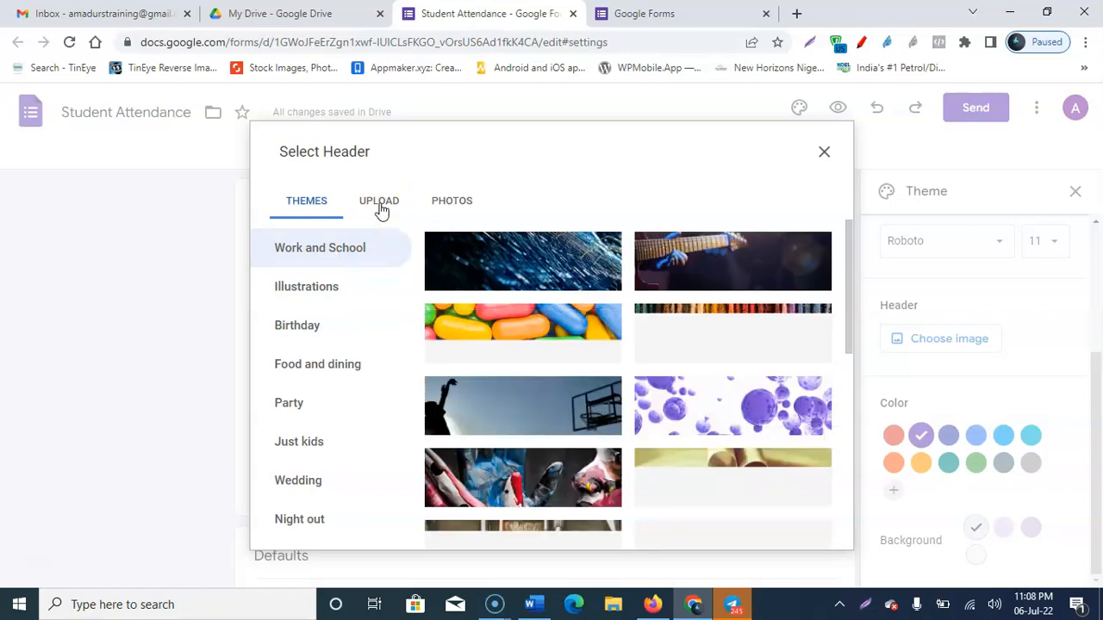
Step: Insert the last Work and School theme image as the form's header
left_click(380, 212)
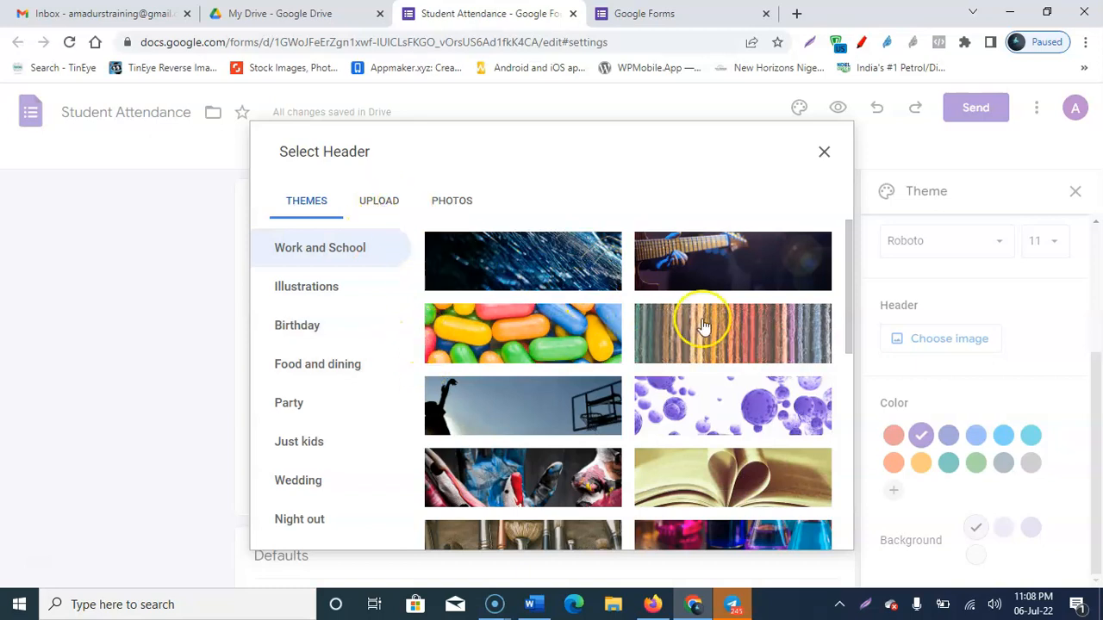
scroll(759, 375, "down", 2)
scroll(758, 379, "down", 8)
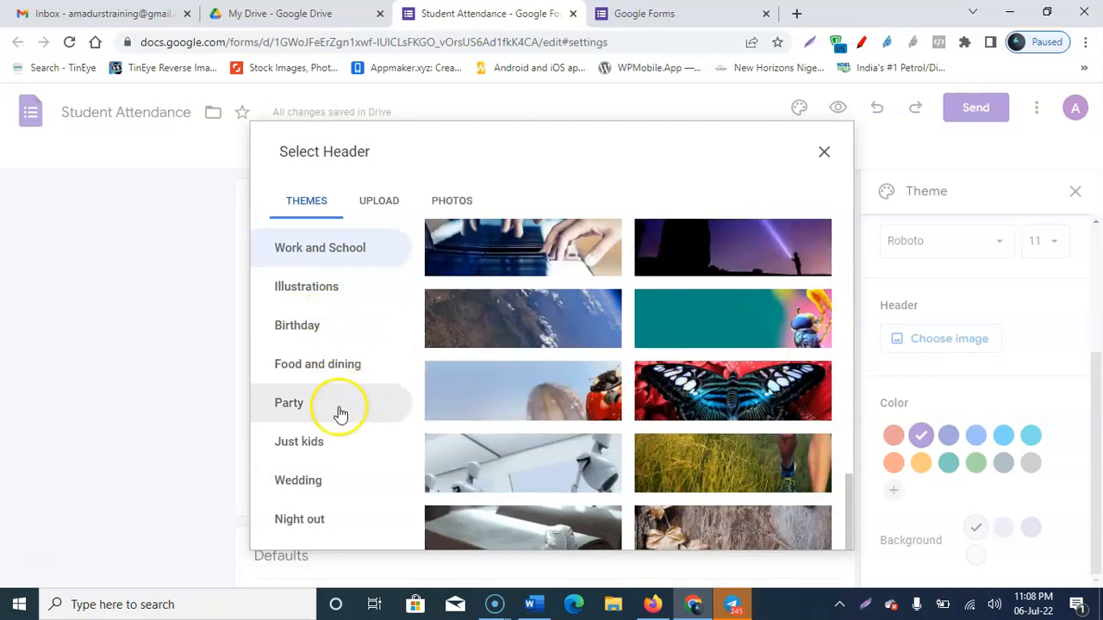
scroll(702, 463, "down", 2)
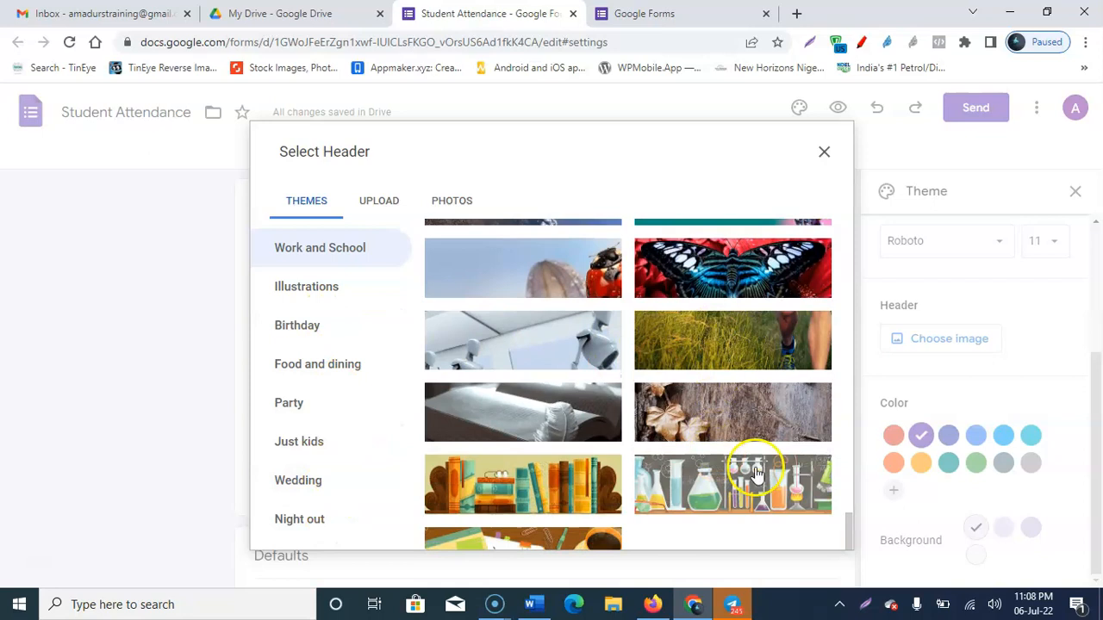
left_click(582, 531)
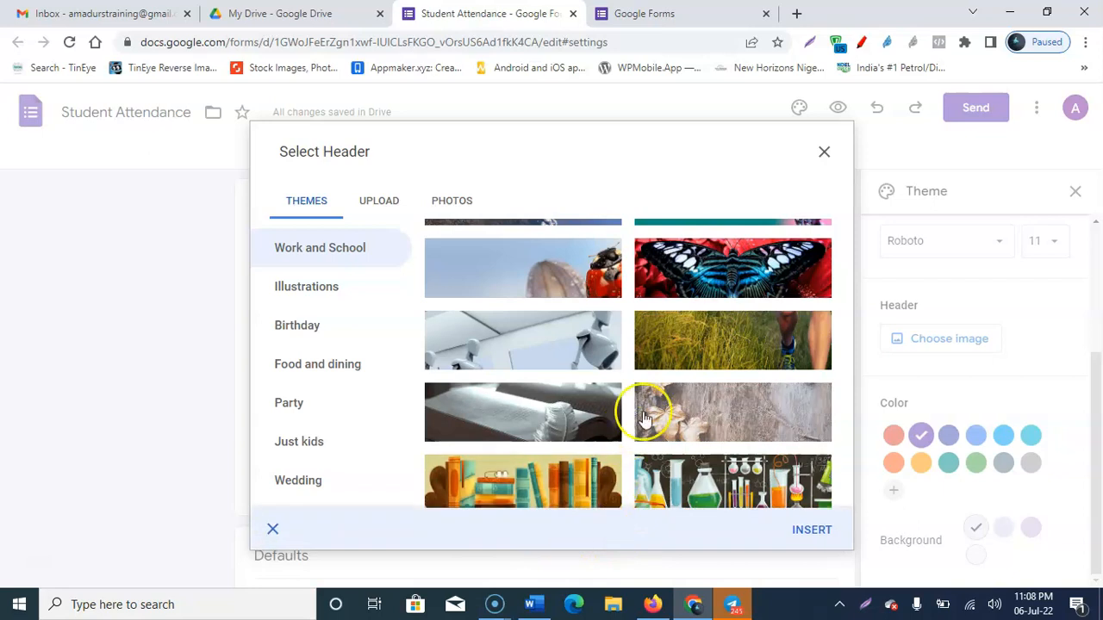
left_click(807, 532)
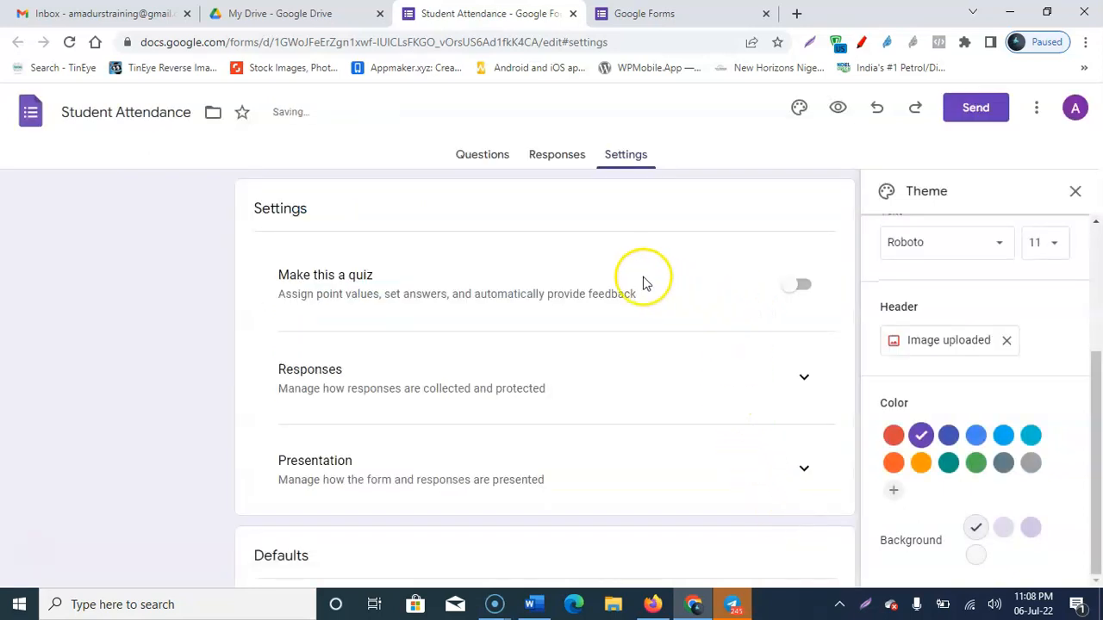
Step: After trying orange, beige and purple, set the theme colour to brown
left_click(477, 154)
left_click(472, 313)
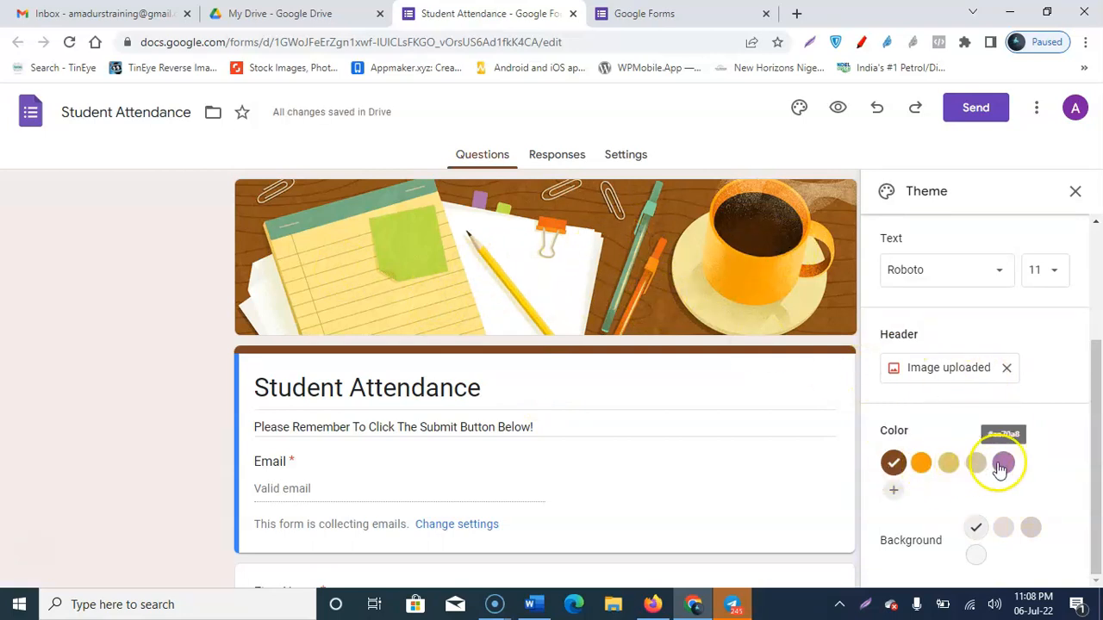
left_click(920, 464)
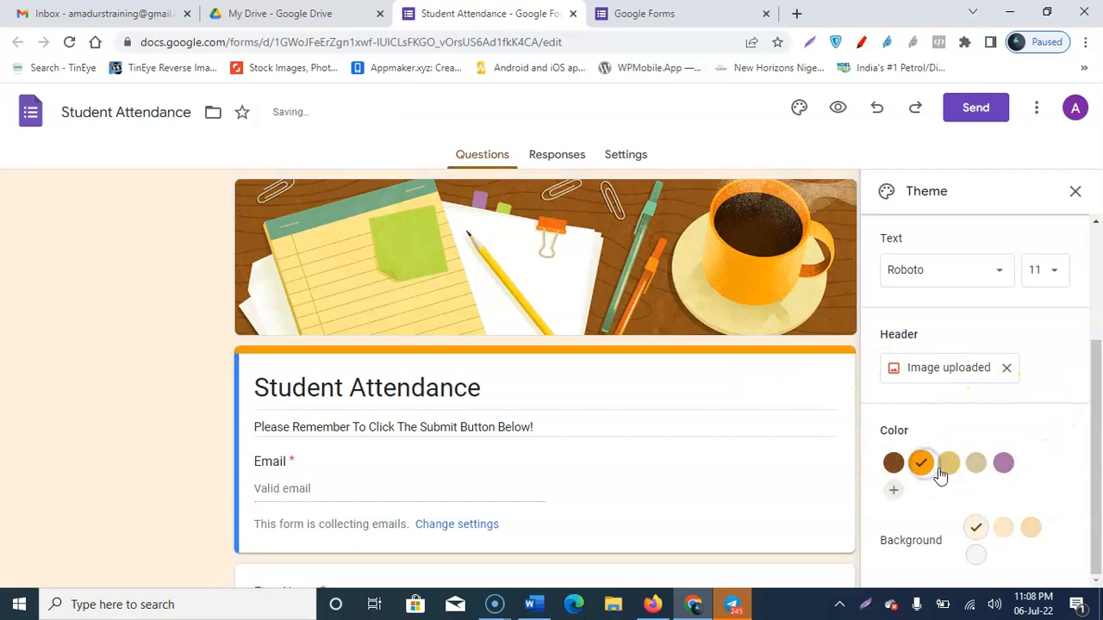
left_click(949, 465)
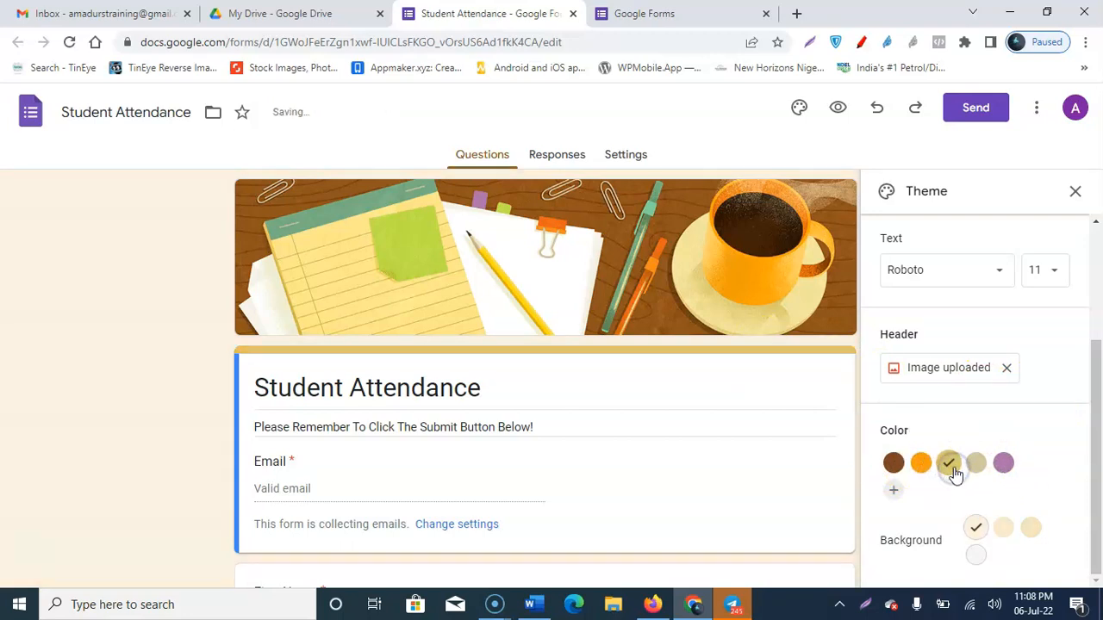
left_click(1003, 465)
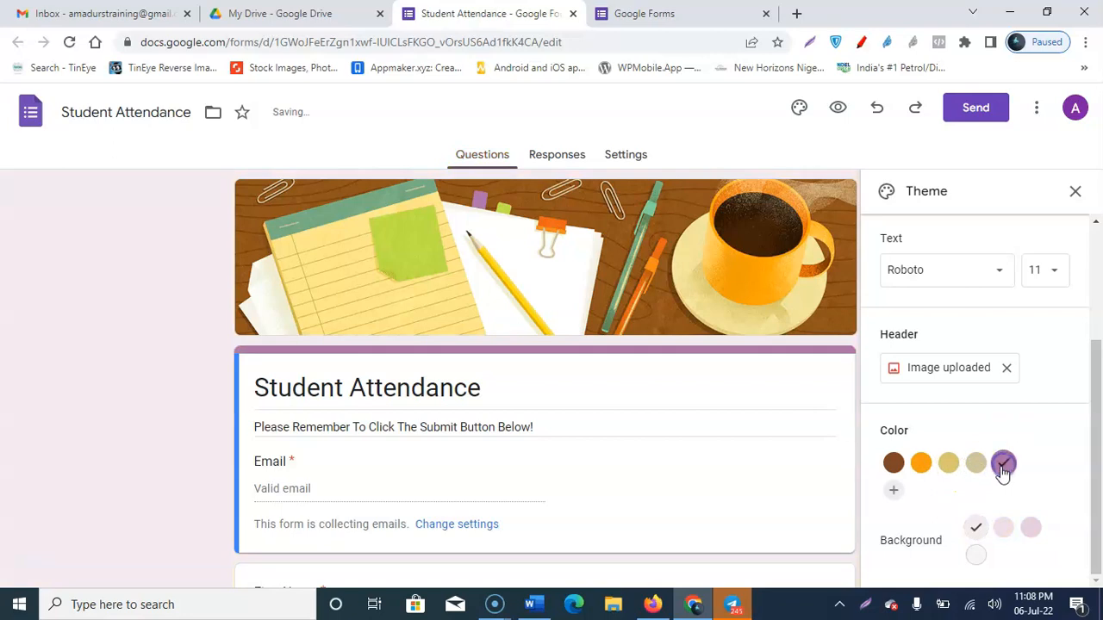
scroll(633, 333, "down", 4)
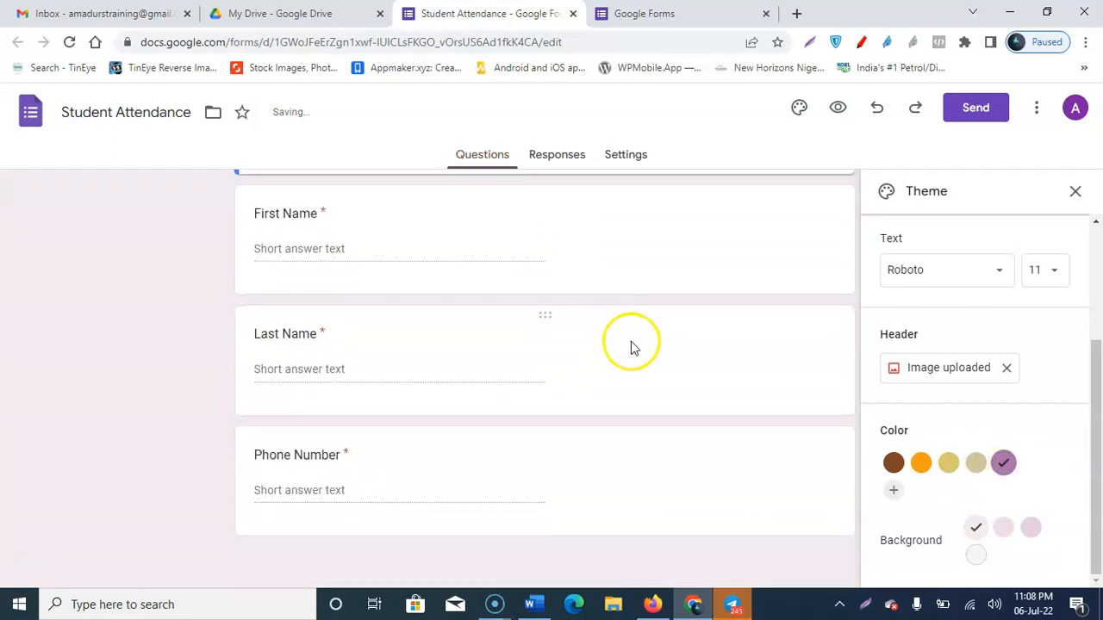
scroll(630, 345, "up", 5)
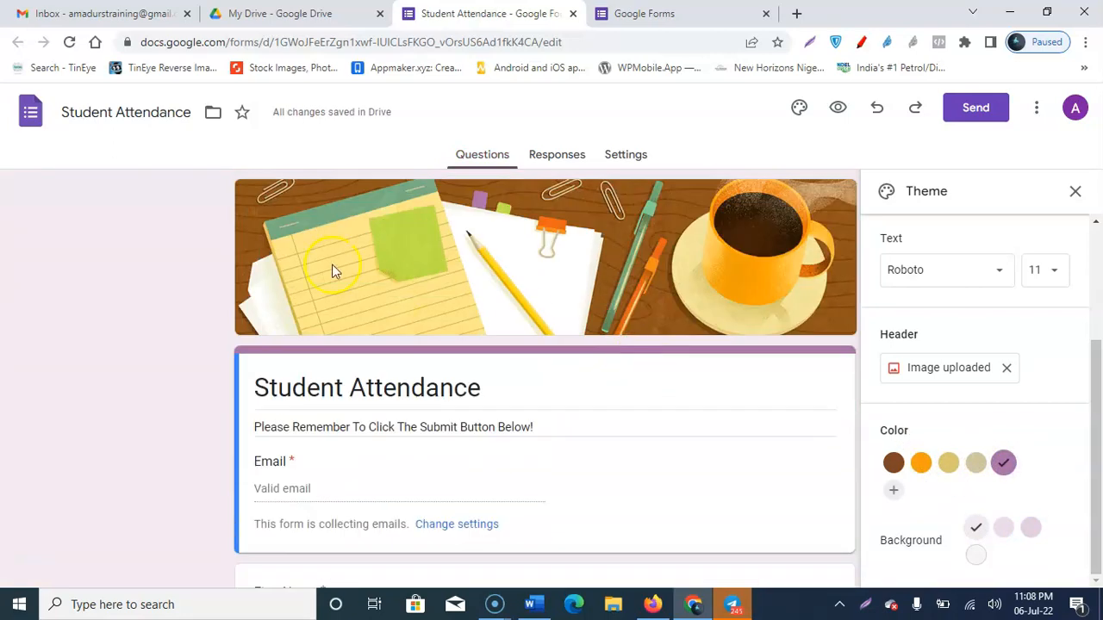
left_click(894, 465)
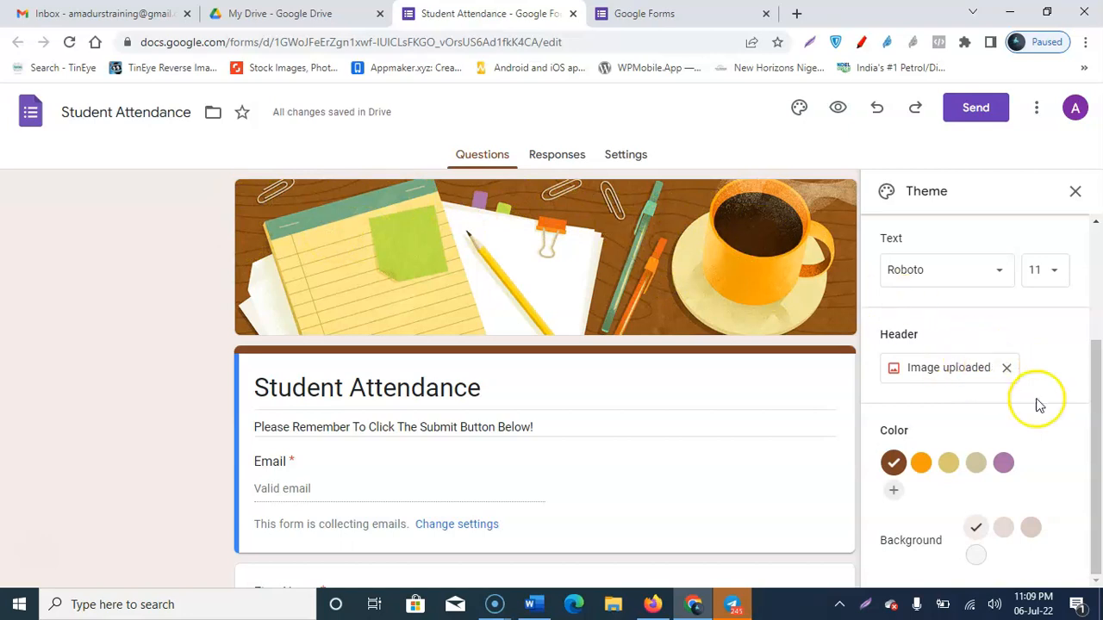
Step: After trying medium, dark and light shades, set the form background to white
left_click(1004, 529)
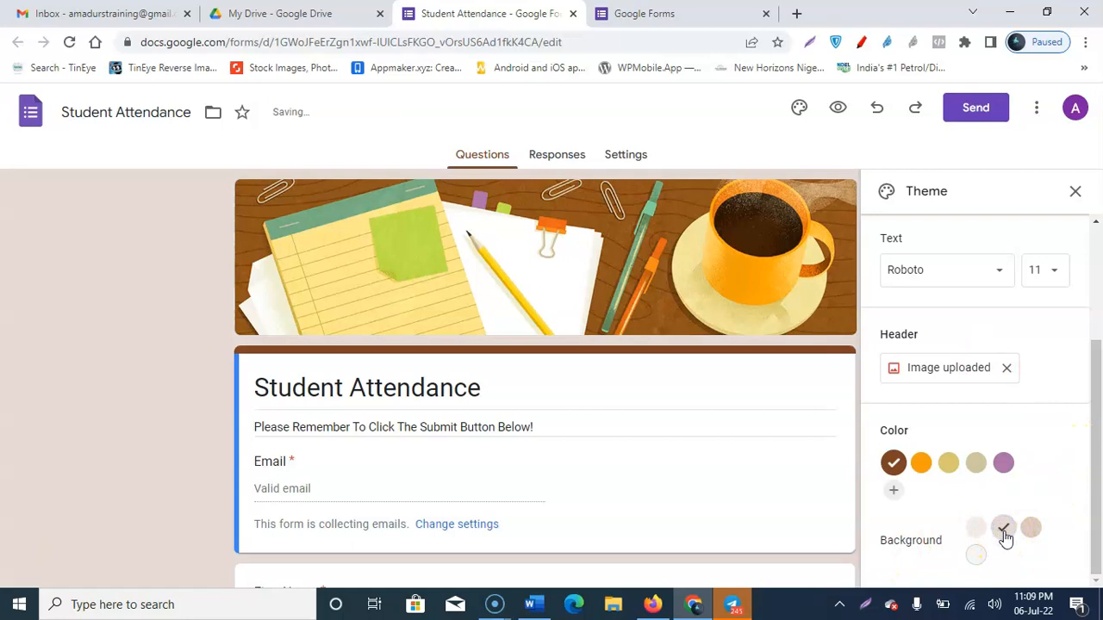
left_click(1028, 531)
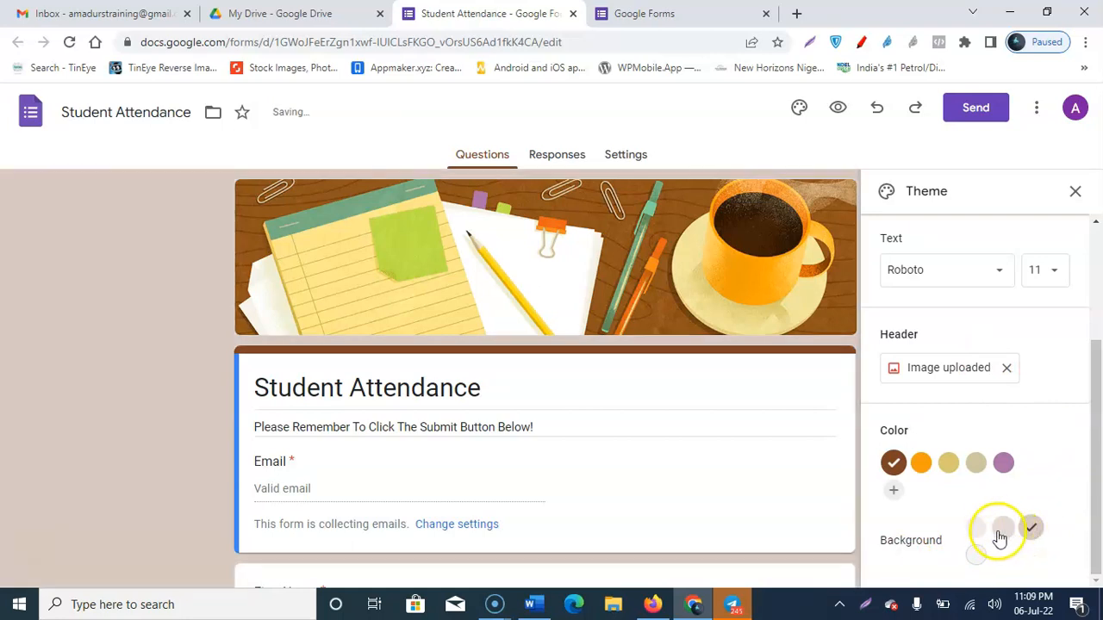
left_click(976, 530)
left_click(978, 558)
scroll(627, 393, "down", 4)
scroll(561, 411, "down", 1)
scroll(564, 402, "up", 5)
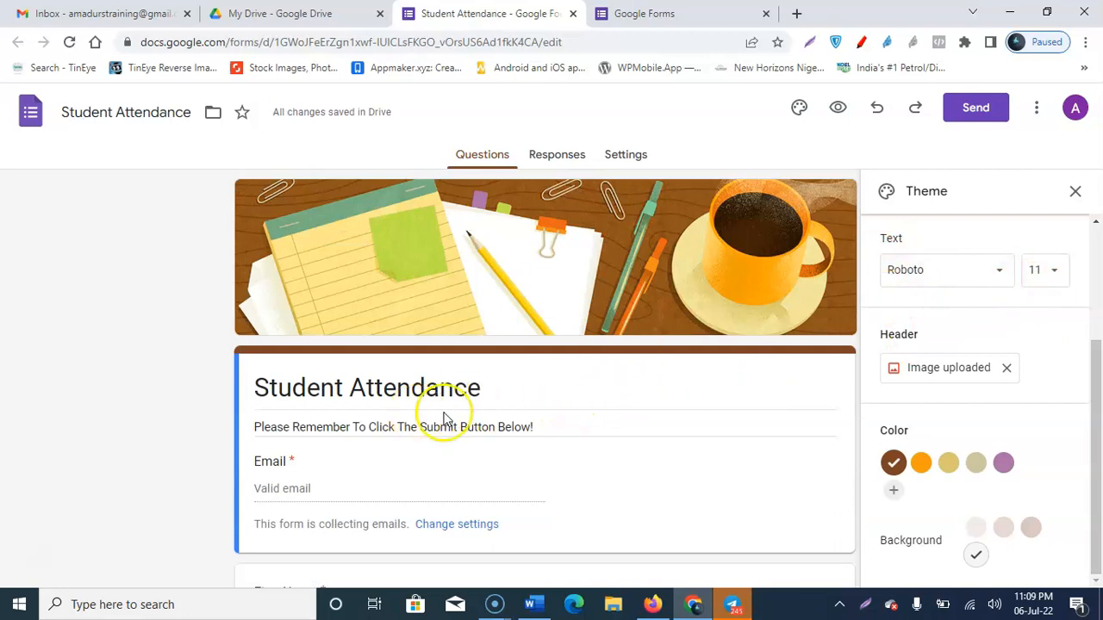
Step: Set the theme's body text size to 12
left_click(1051, 276)
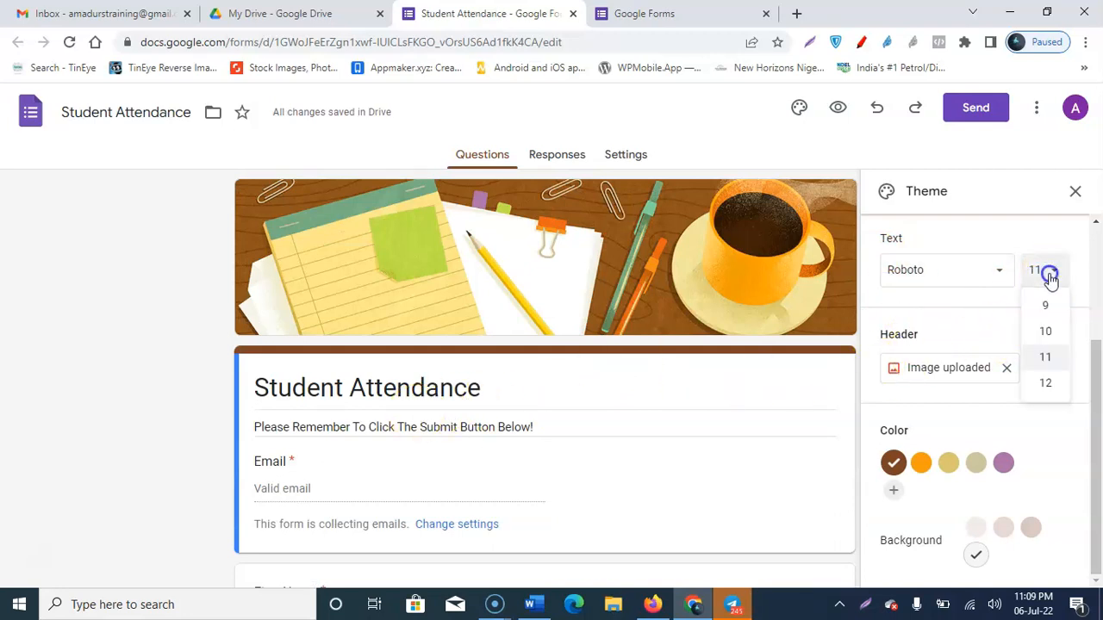
left_click(1041, 382)
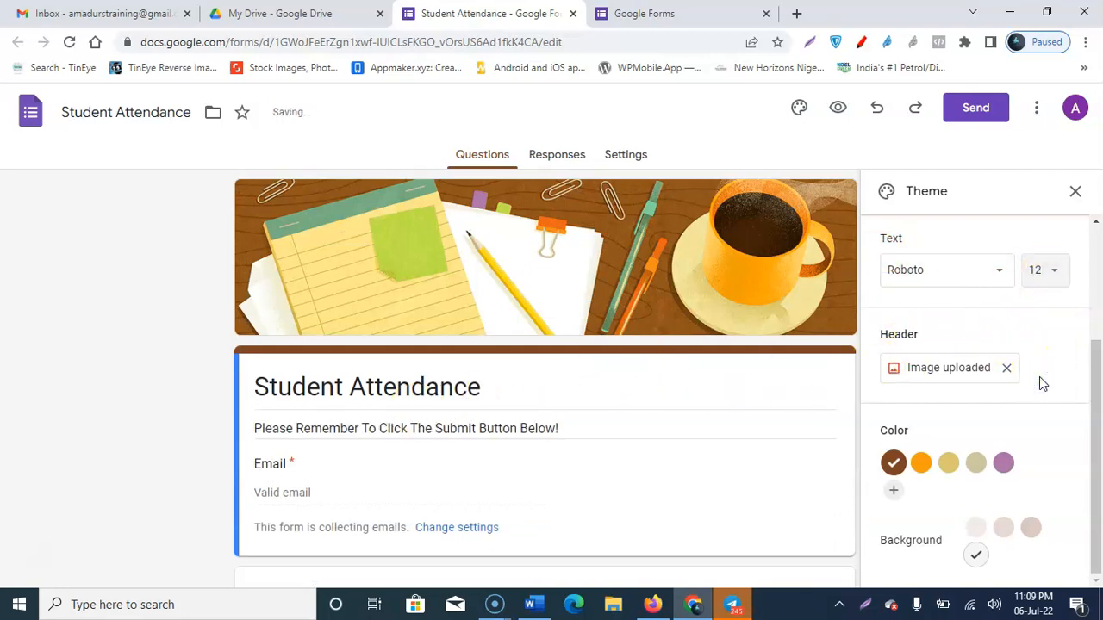
left_click(498, 394)
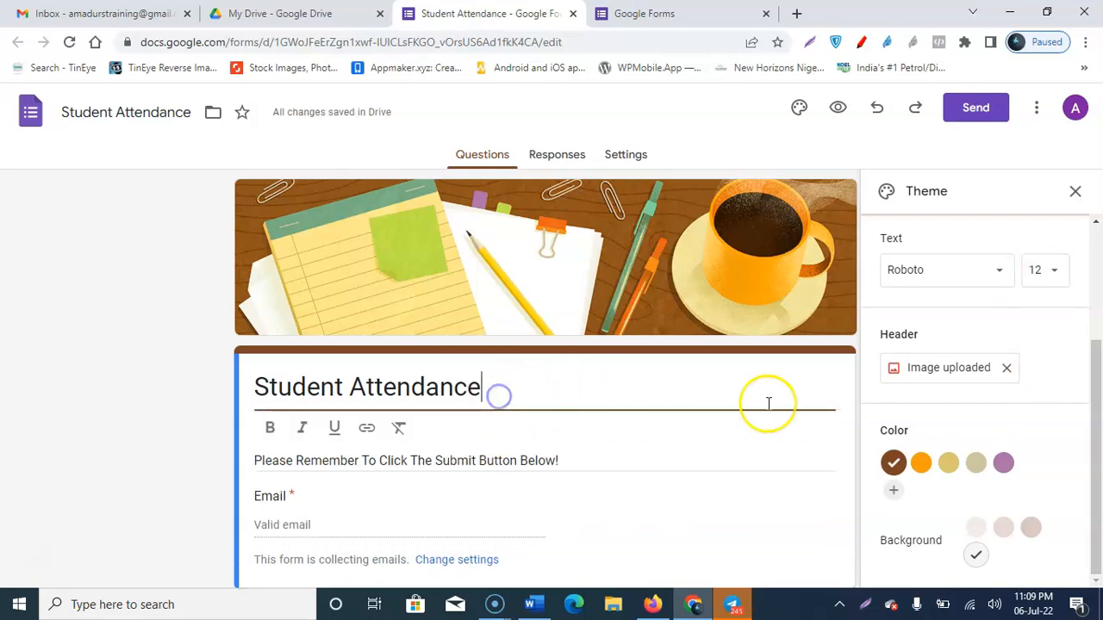
left_click(1034, 271)
left_click(1043, 384)
scroll(540, 431, "down", 5)
scroll(538, 430, "up", 4)
scroll(1011, 298, "up", 2)
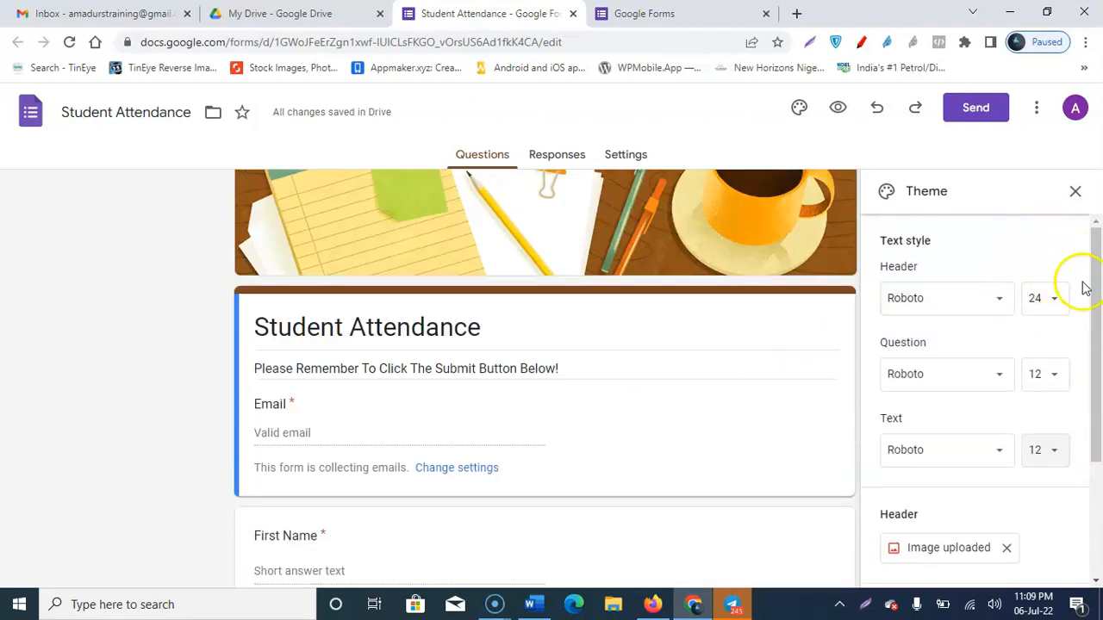
Step: Set the header, question and text fonts to Lora, then close the Theme panel
left_click(936, 307)
scroll(943, 369, "up", 1)
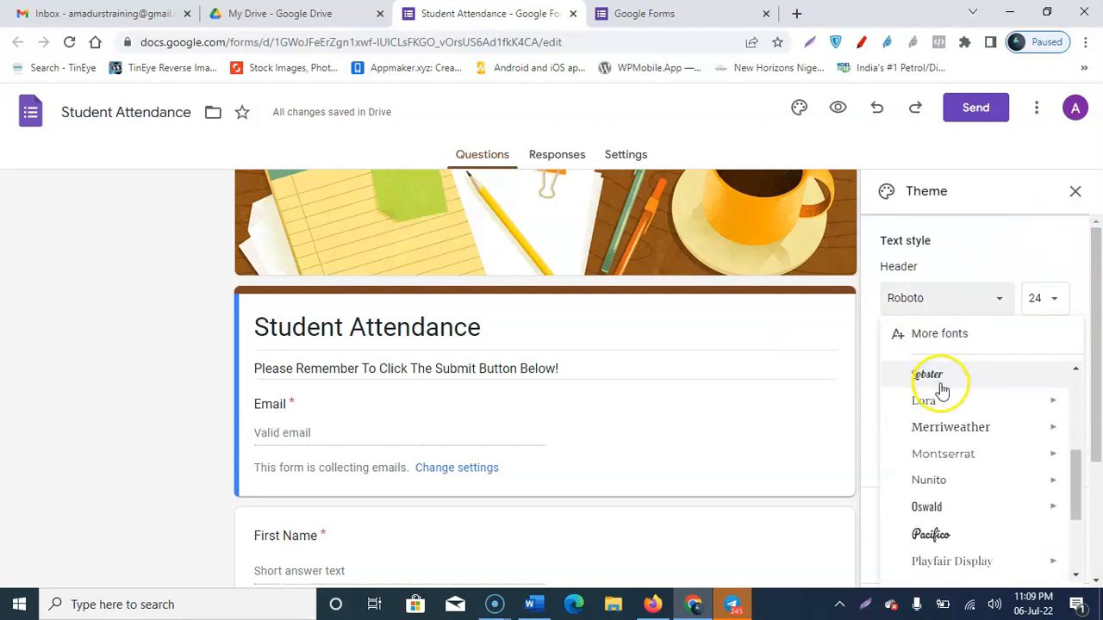
left_click(936, 401)
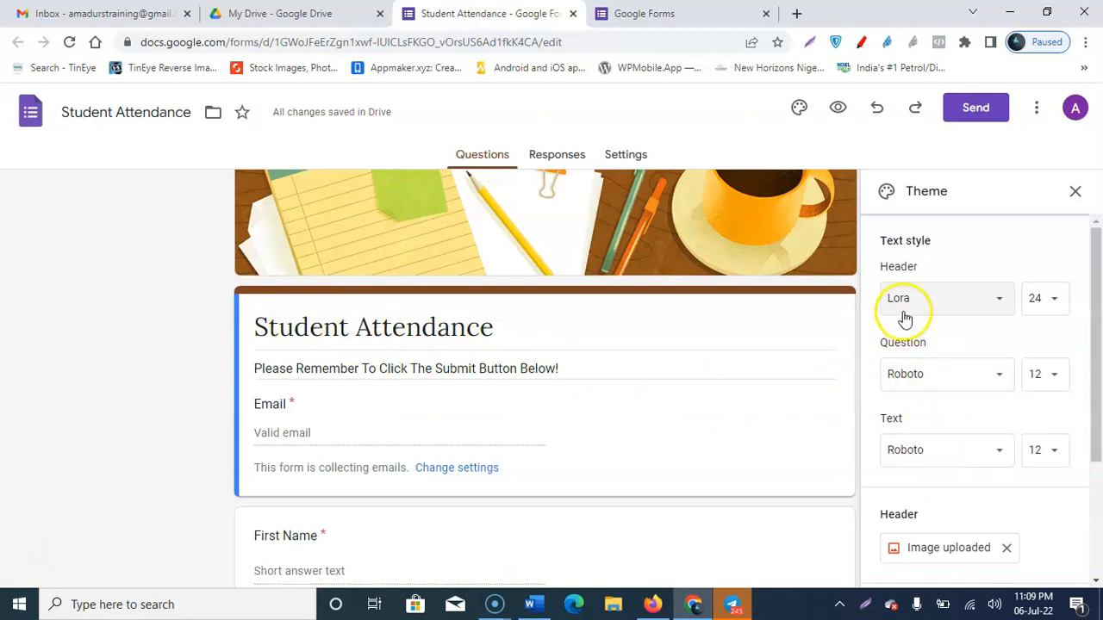
left_click(932, 376)
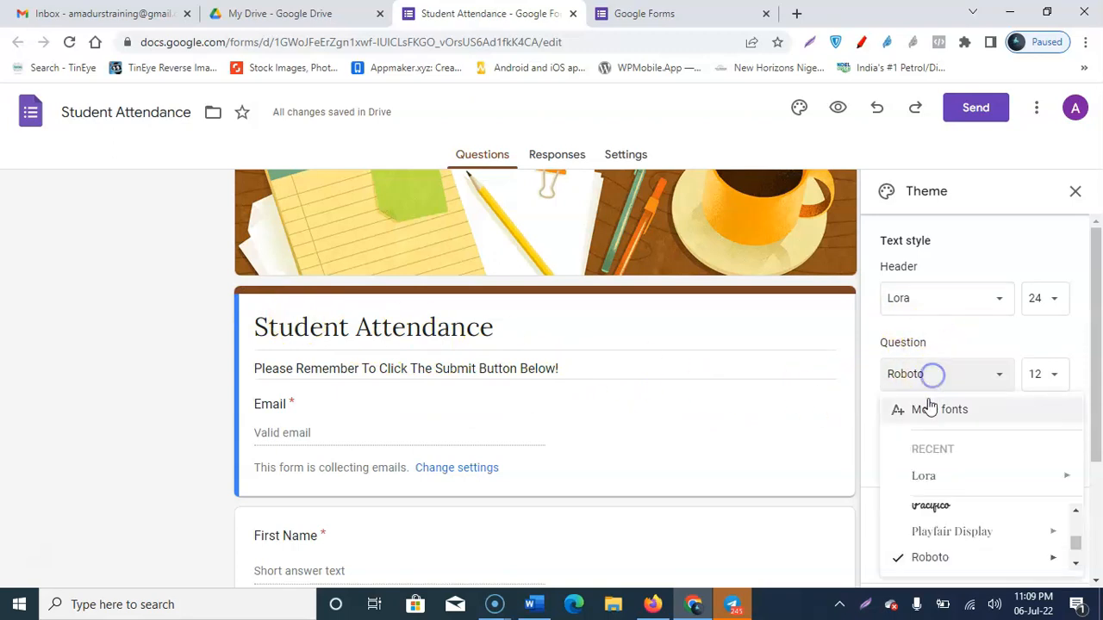
left_click(936, 477)
left_click(928, 453)
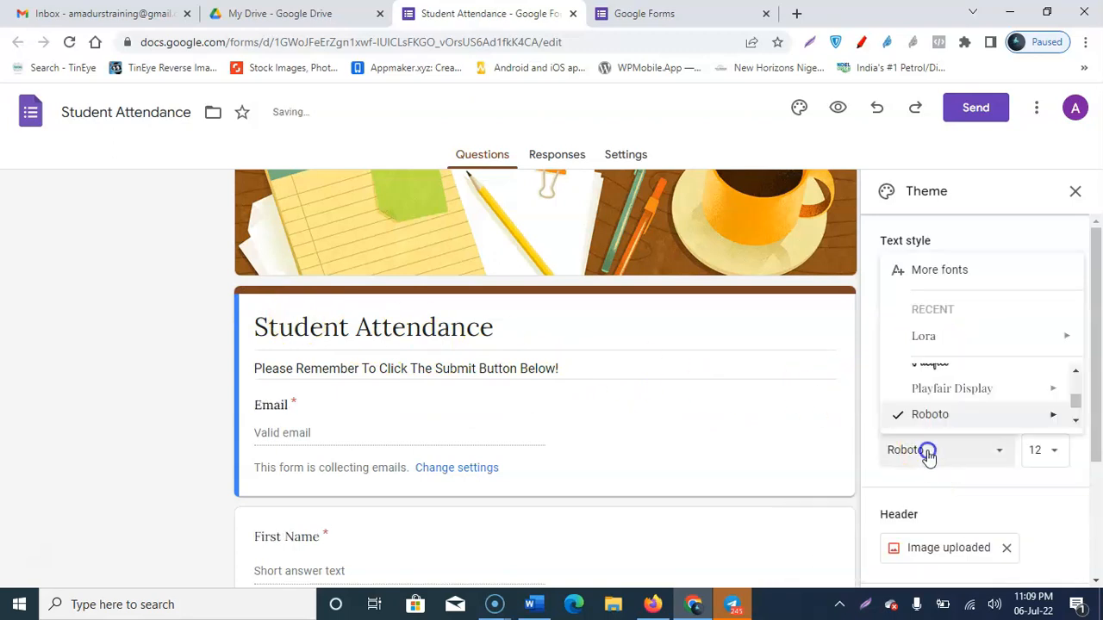
left_click(931, 336)
scroll(434, 377, "down", 4)
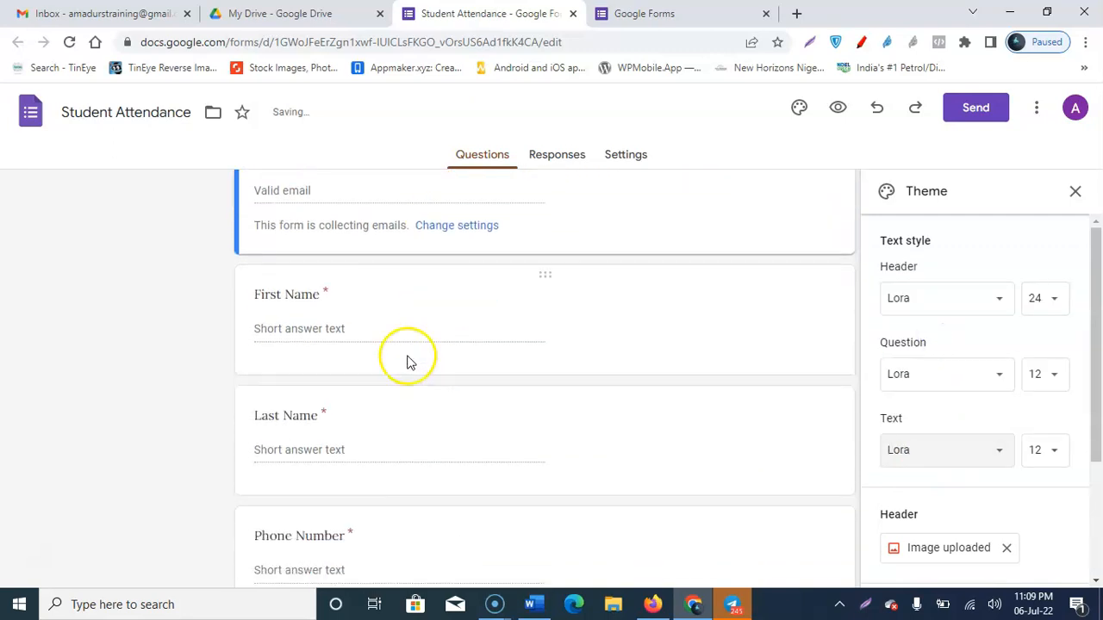
scroll(787, 399, "up", 5)
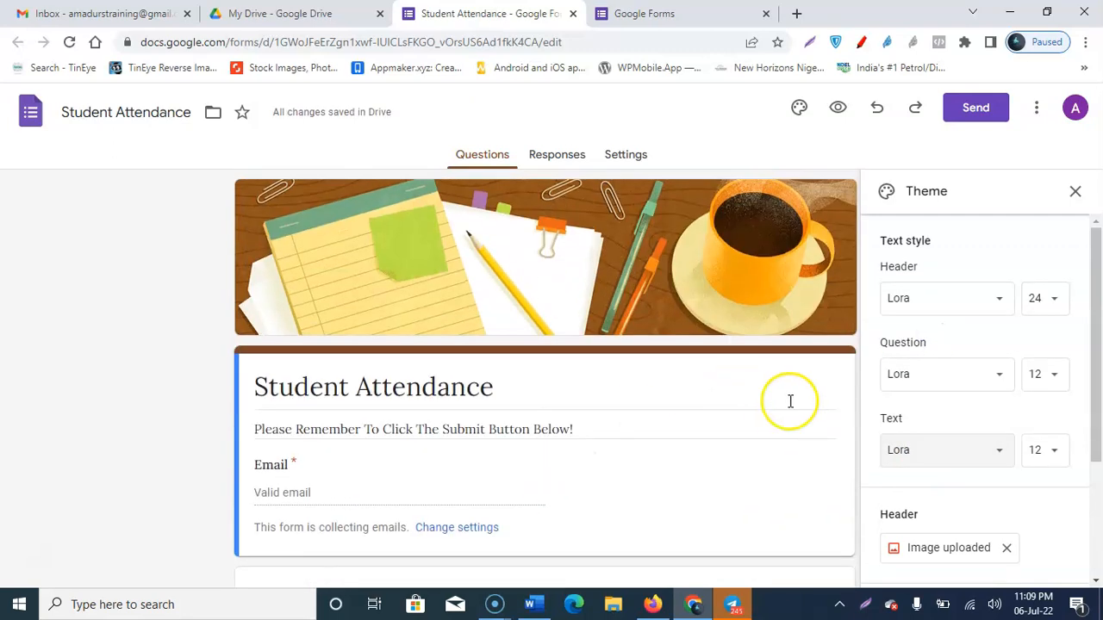
scroll(977, 423, "down", 2)
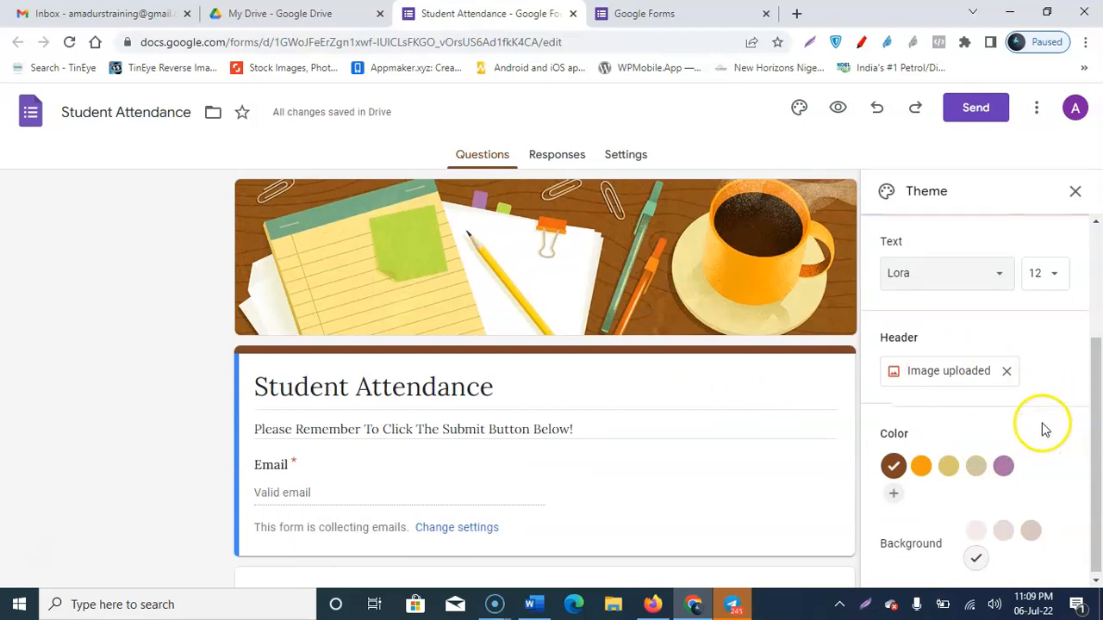
scroll(1039, 380, "up", 3)
left_click(1073, 190)
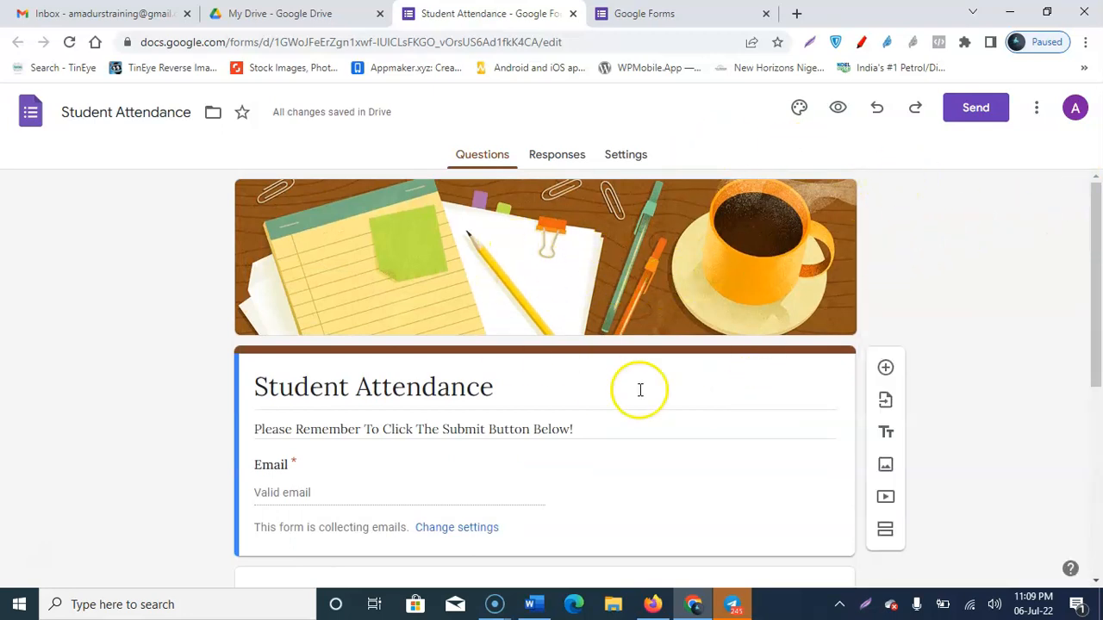
Step: Preview the live Student Attendance form, try submitting it blank, then return to the editor
left_click(838, 109)
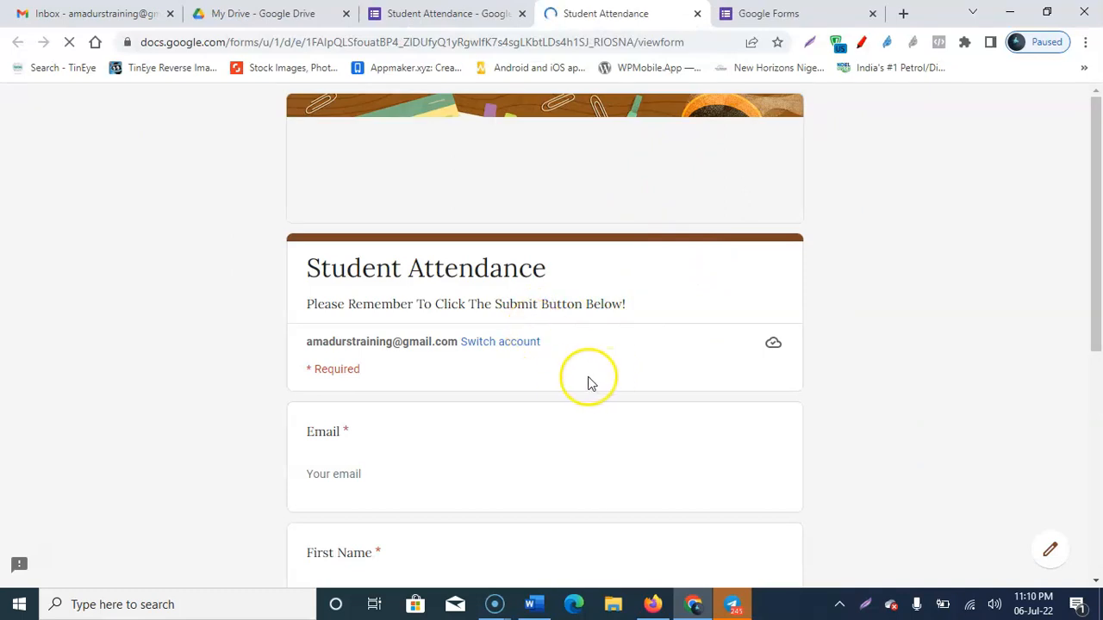
scroll(556, 383, "down", 1)
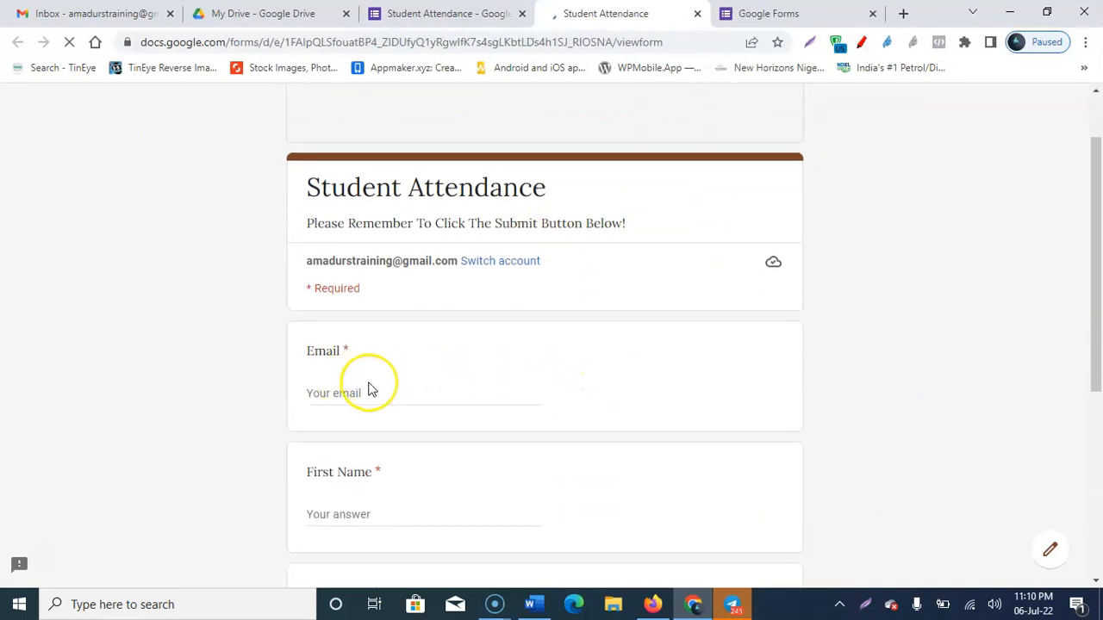
scroll(371, 391, "down", 2)
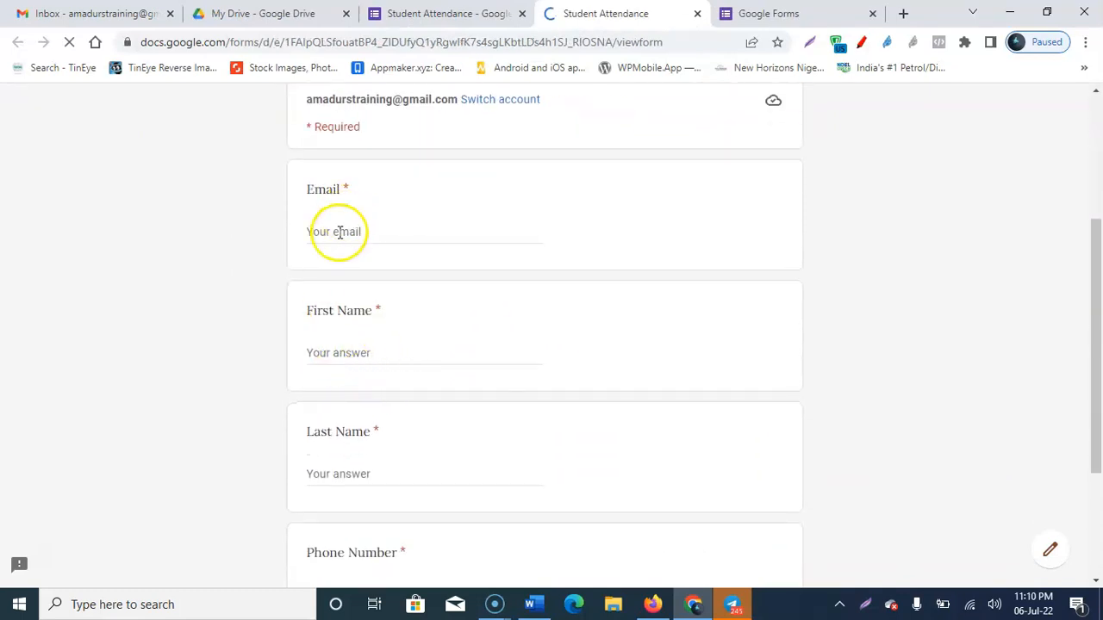
scroll(344, 339, "down", 3)
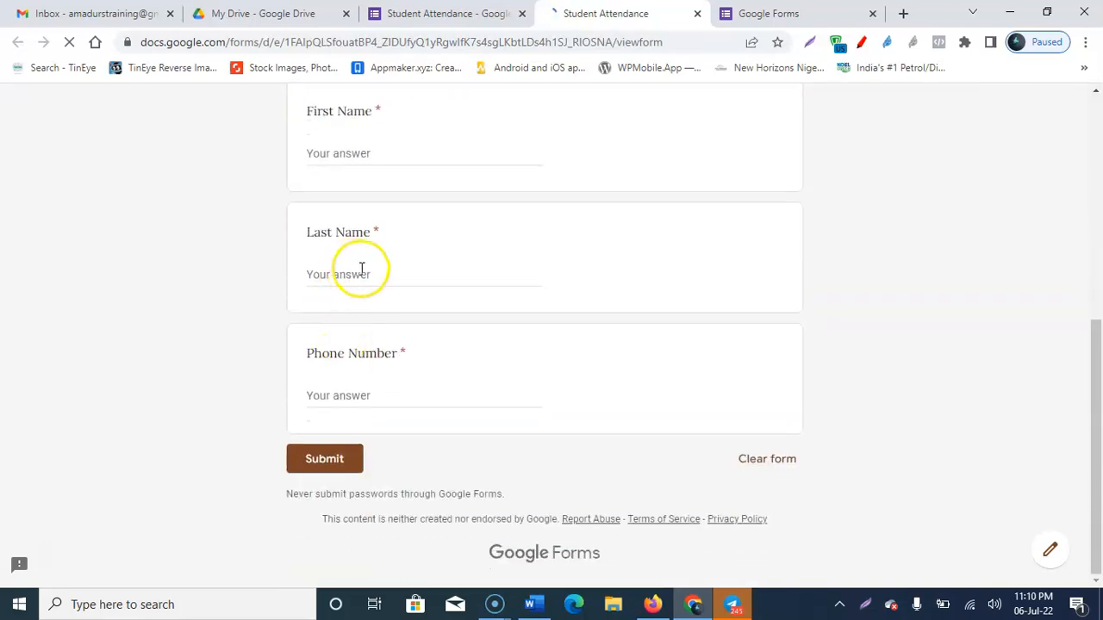
left_click(326, 462)
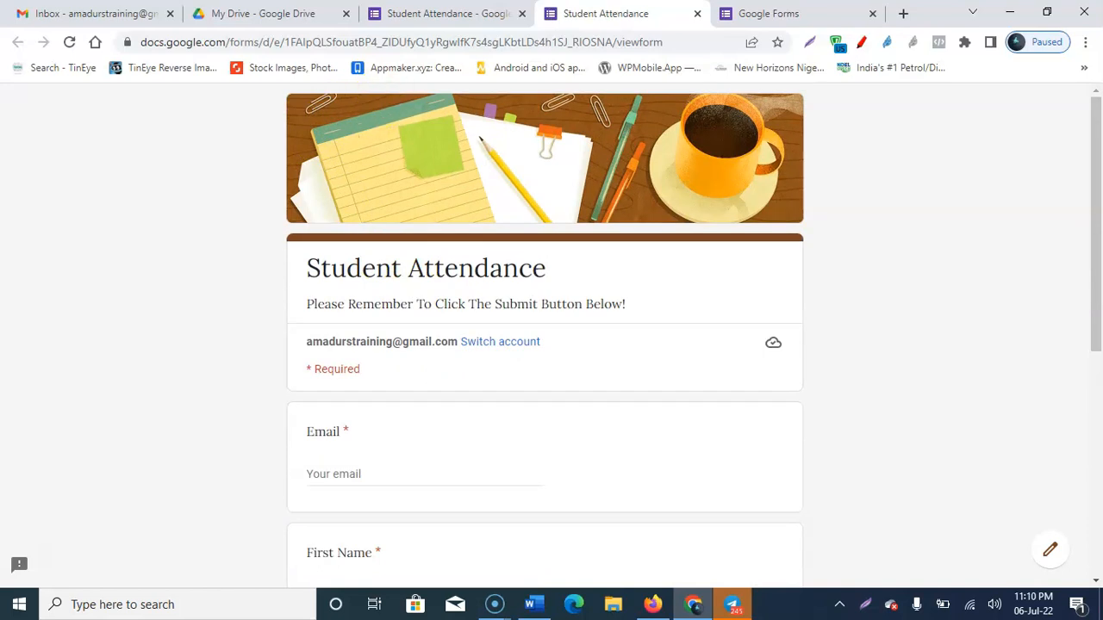
key("alt+p")
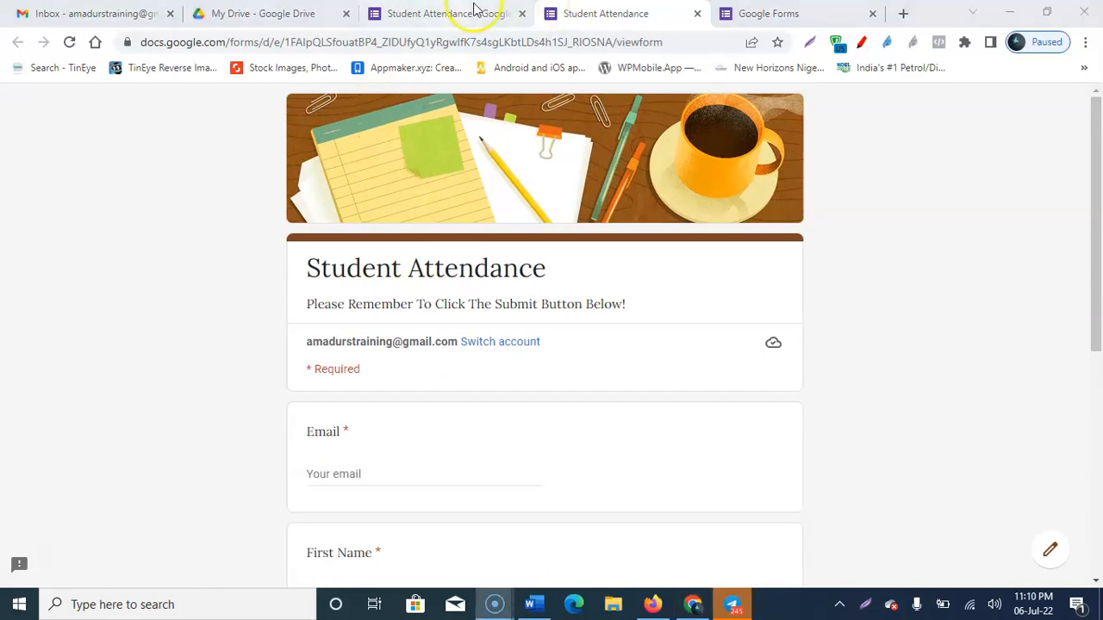
left_click(409, 10)
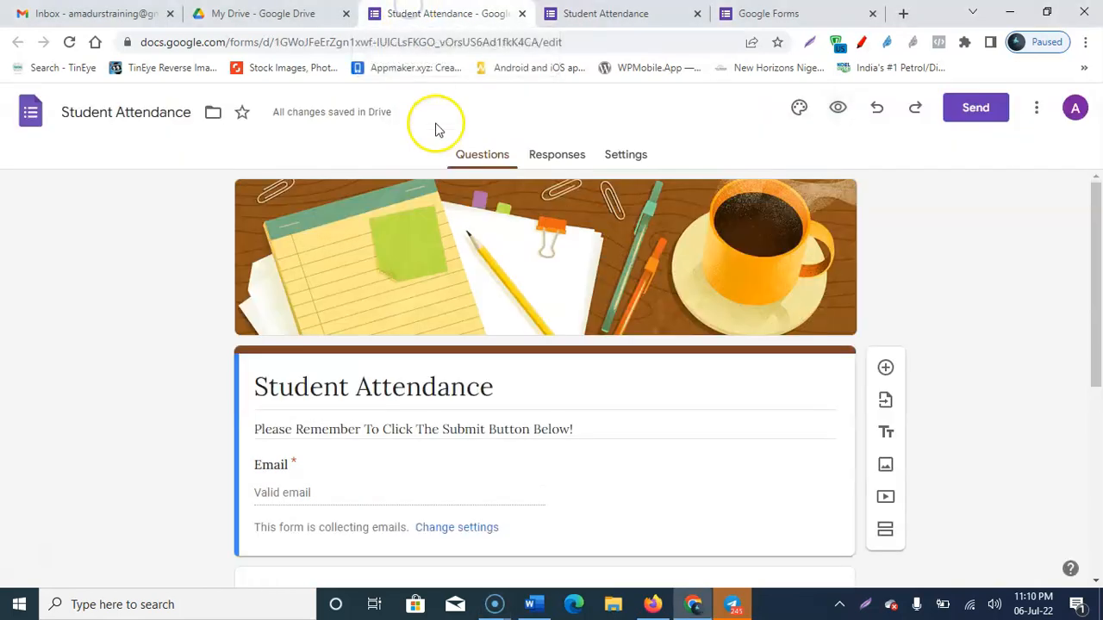
Step: Open the Send form dialog, look at the email Message field, then show the shareable link
scroll(776, 300, "down", 2)
scroll(778, 303, "up", 2)
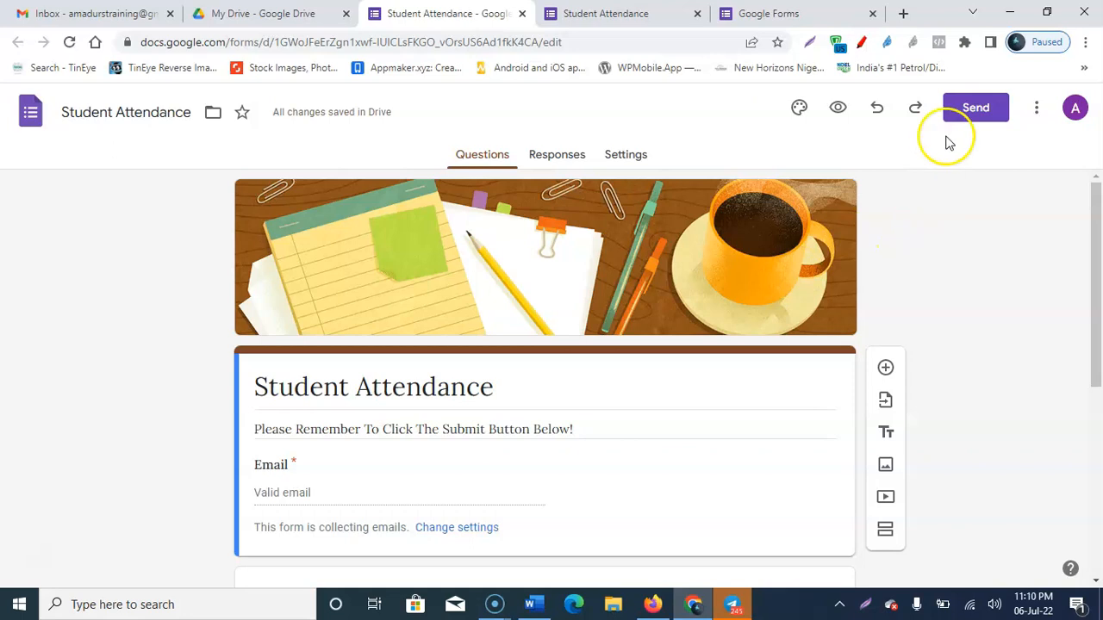
left_click(976, 118)
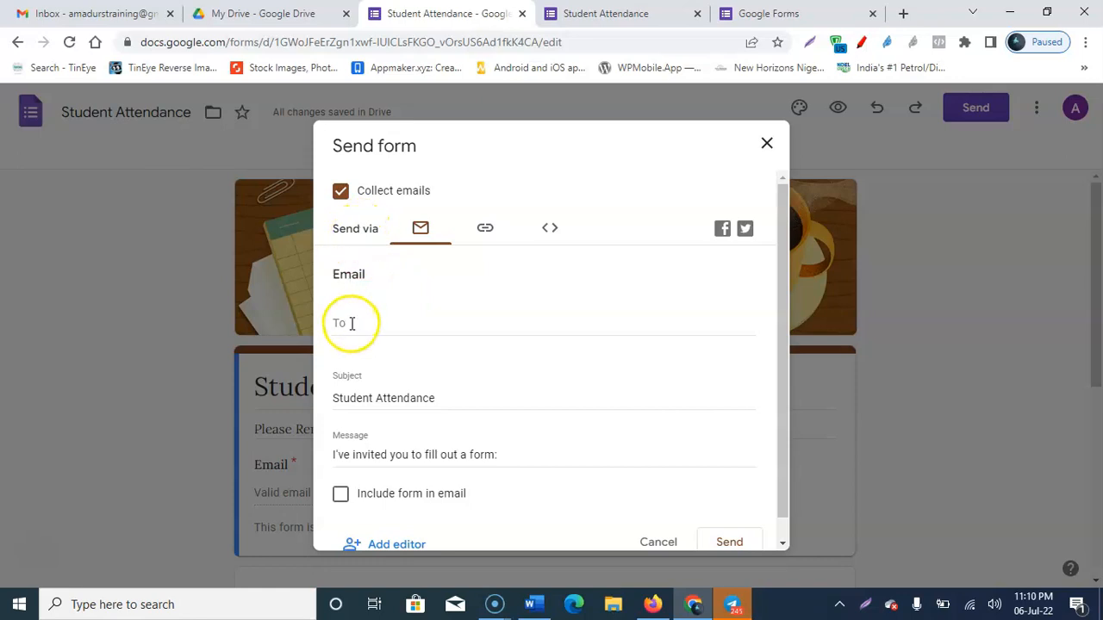
scroll(396, 344, "down", 1)
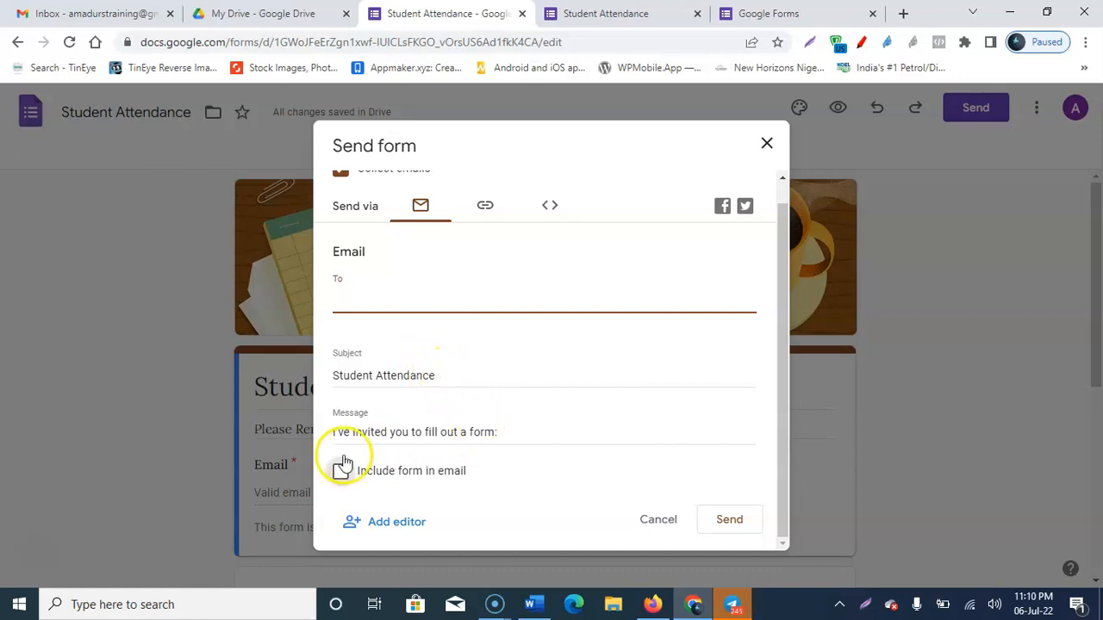
left_click(500, 435)
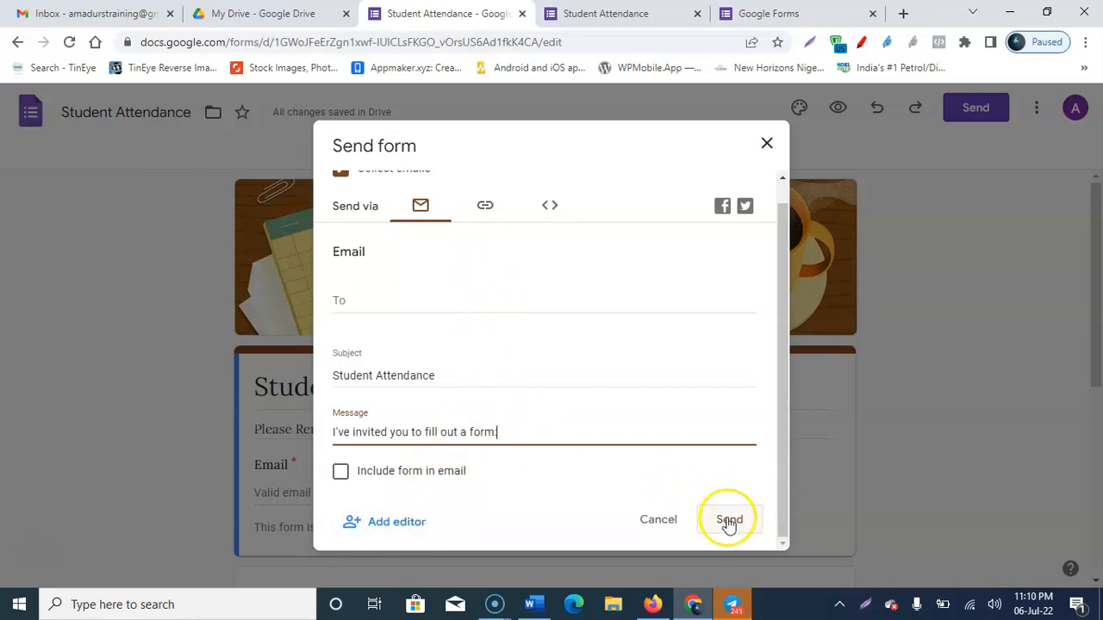
left_click(483, 208)
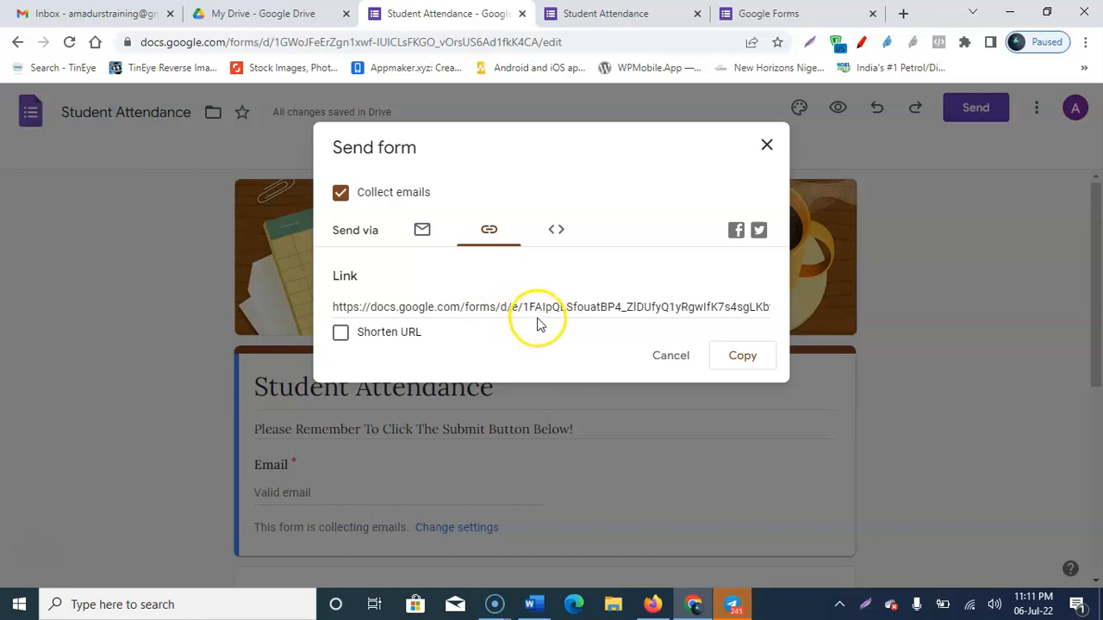
Step: Turn on Shorten URL and copy the shortened forms.gle link
left_click(540, 306)
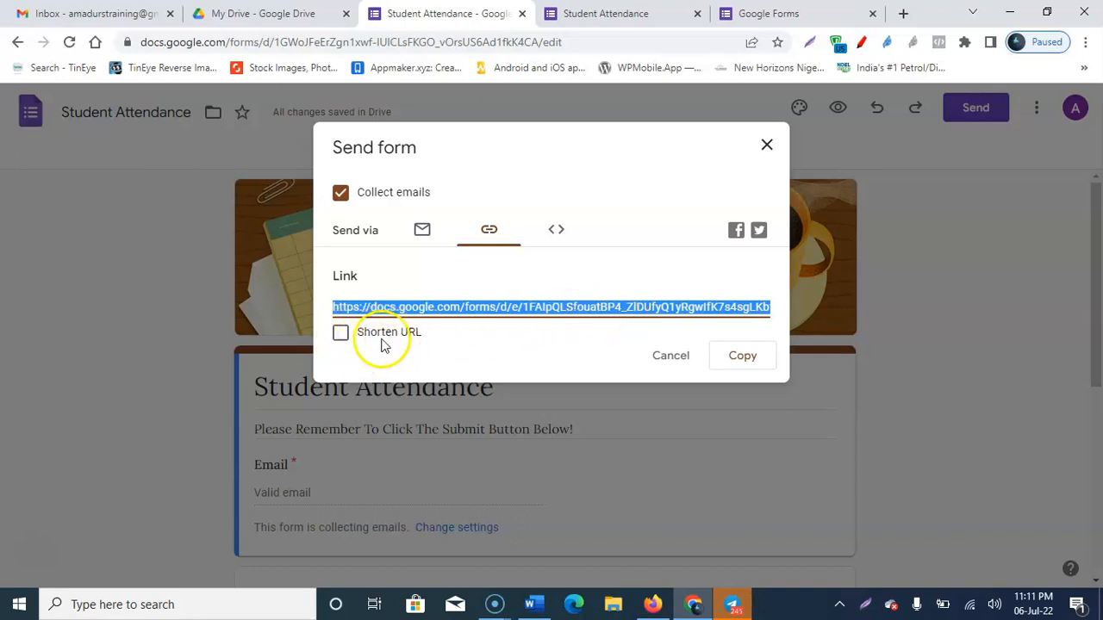
left_click(340, 333)
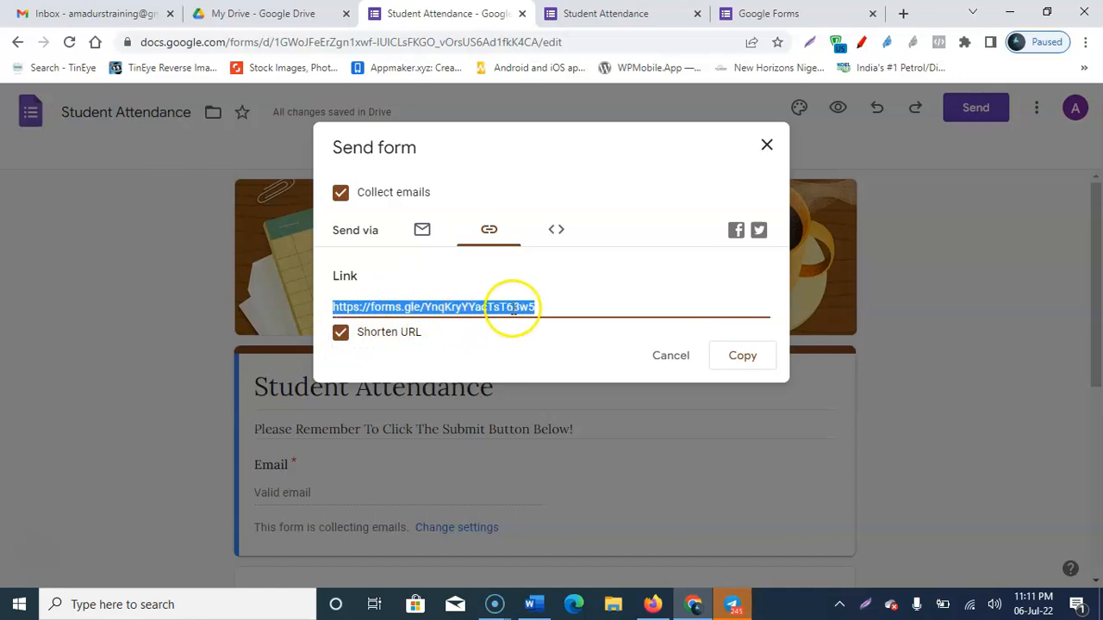
left_click(742, 357)
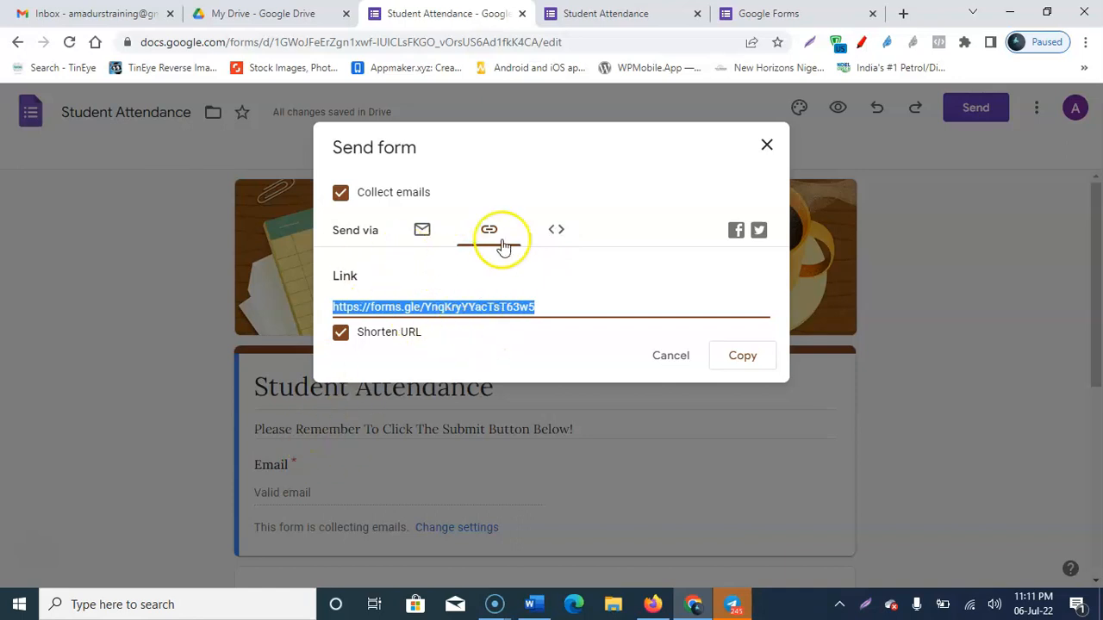
Step: Check the Embed HTML code at width 640 and height 845, then close the Send form dialog
left_click(556, 232)
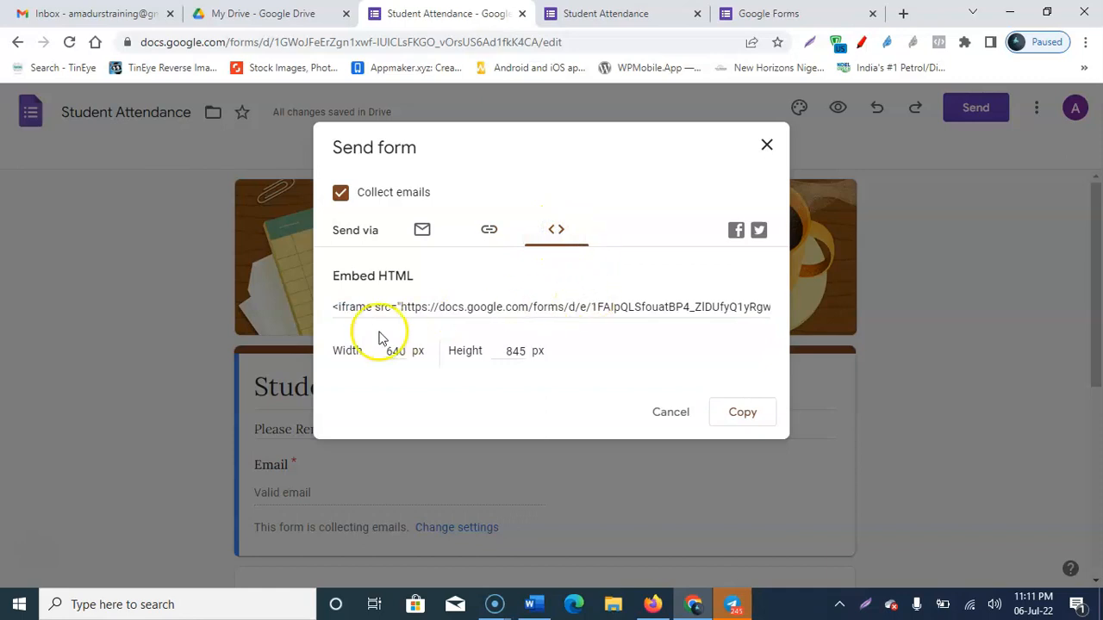
left_click_drag(422, 284, 330, 276)
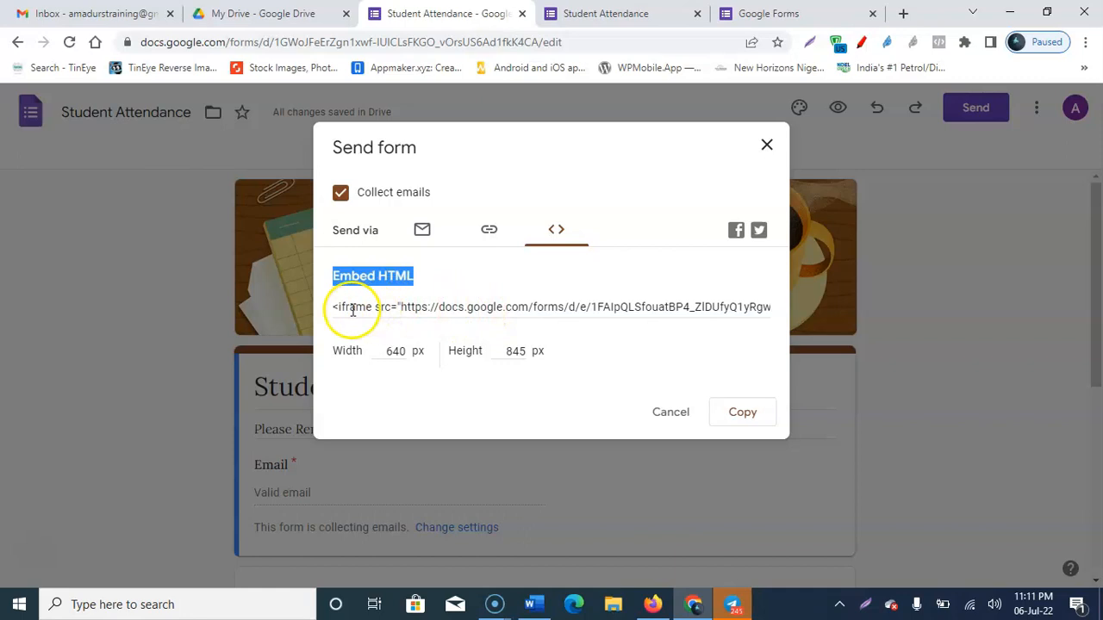
left_click(386, 352)
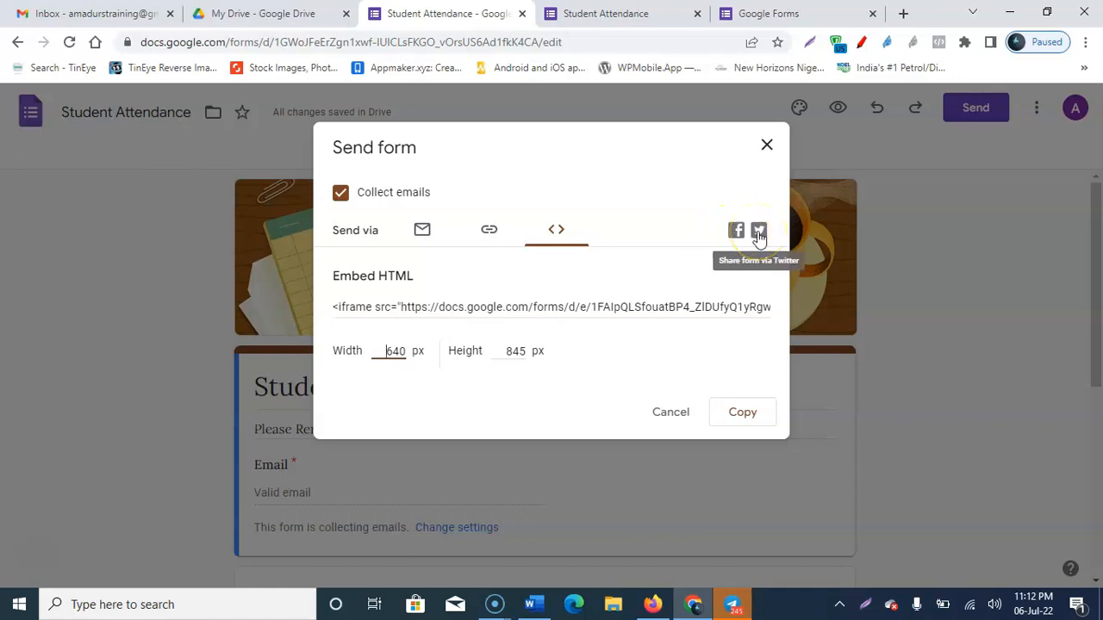
left_click(766, 149)
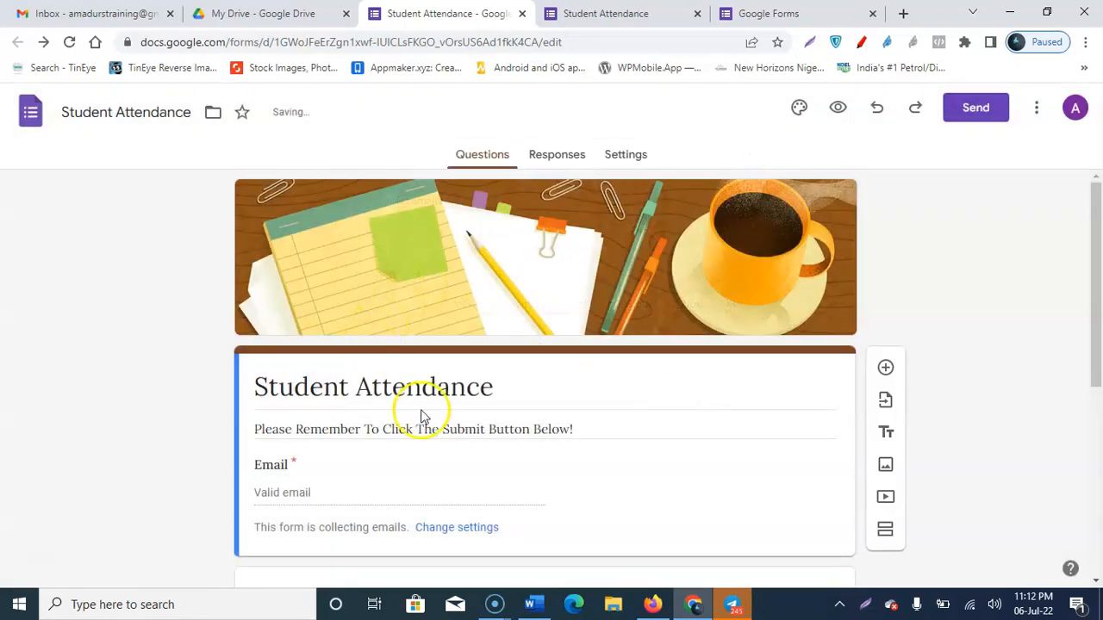
Step: Look over the live Student Attendance form, then go back to the editor
scroll(569, 517, "down", 5)
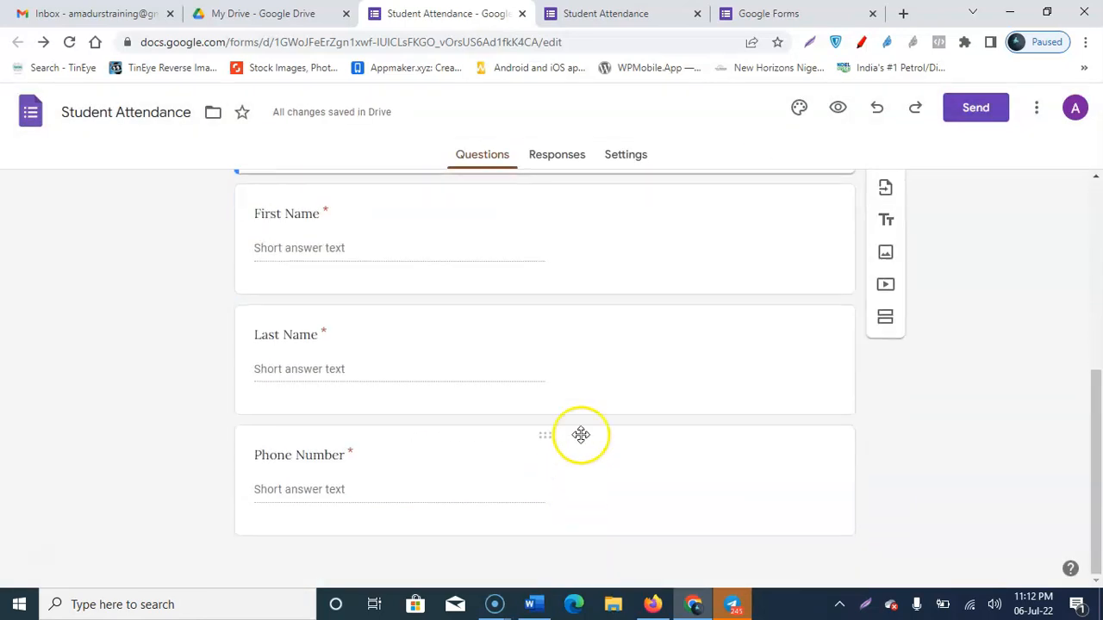
scroll(553, 405, "up", 5)
scroll(508, 345, "down", 4)
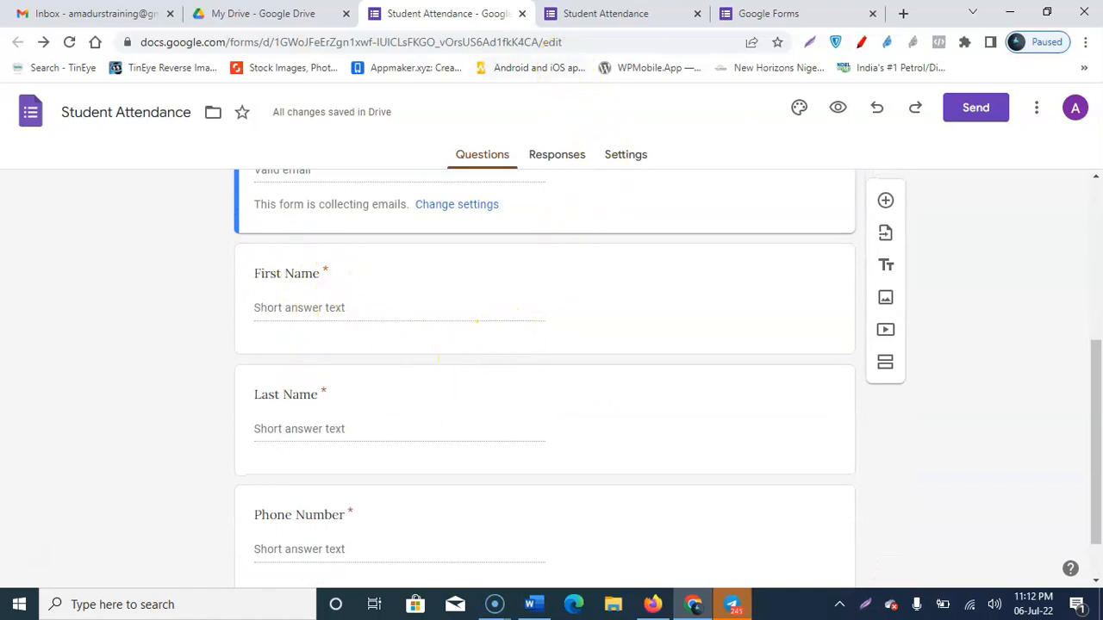
left_click(574, 11)
scroll(371, 319, "down", 3)
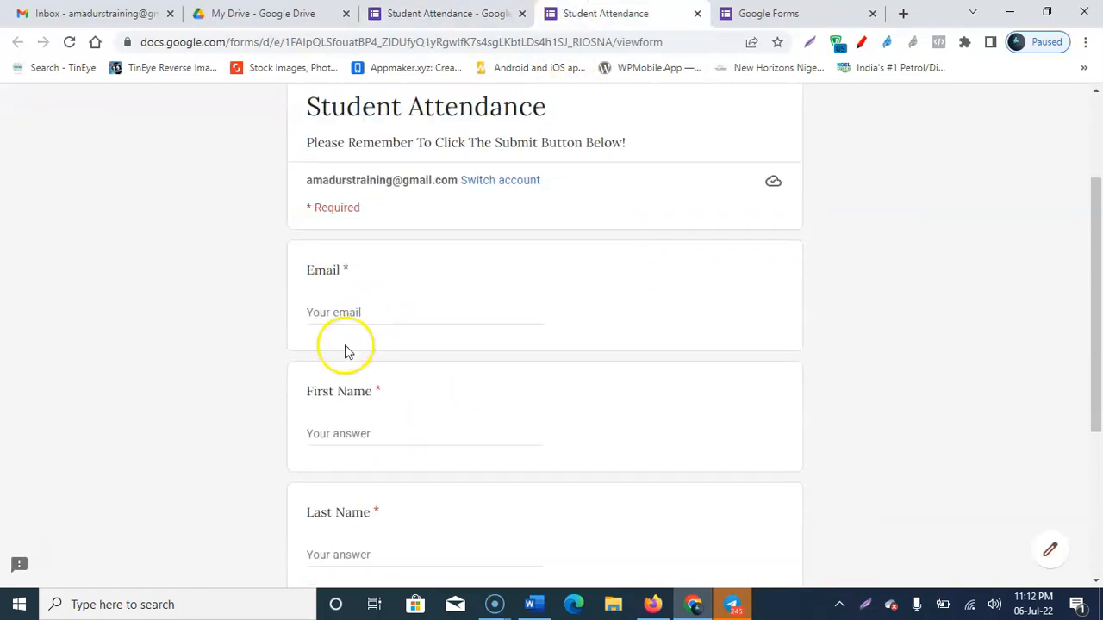
scroll(331, 366, "down", 3)
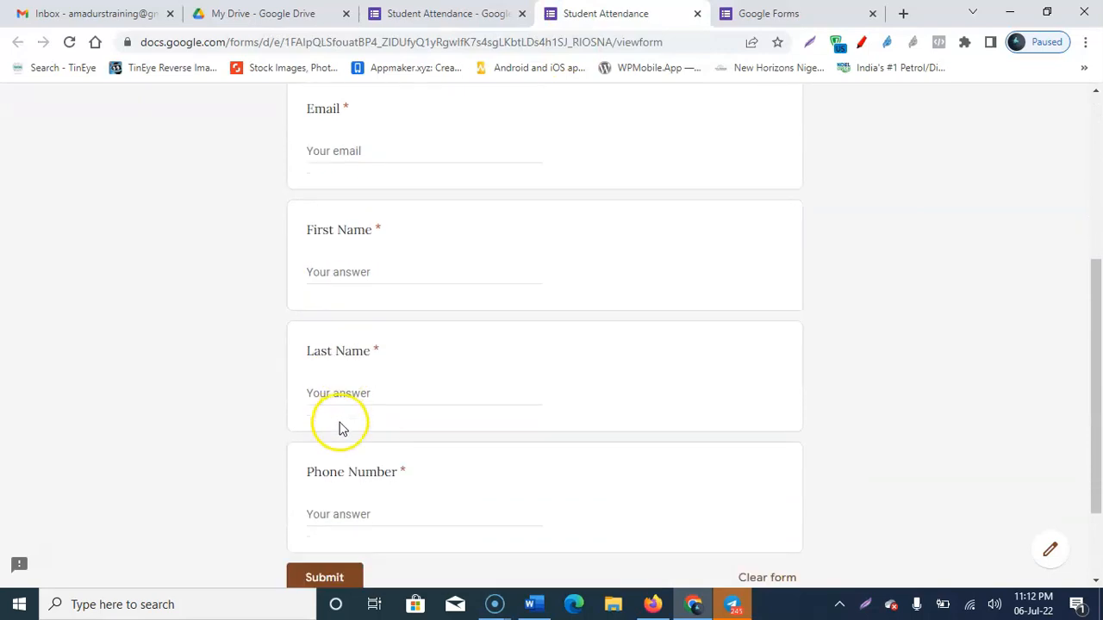
scroll(493, 207, "up", 5)
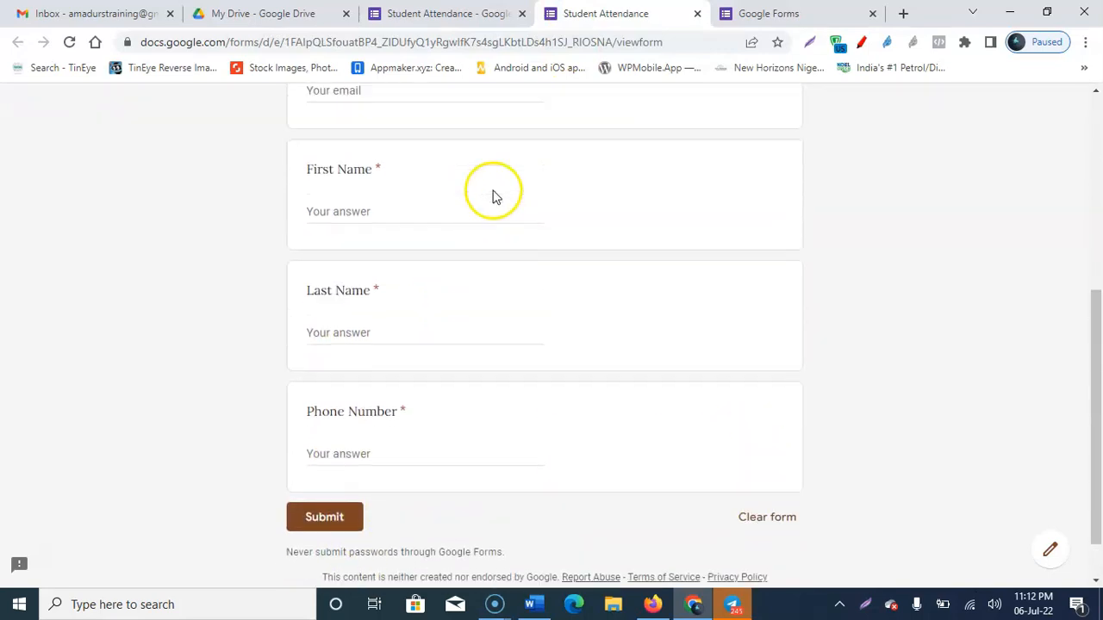
left_click(479, 11)
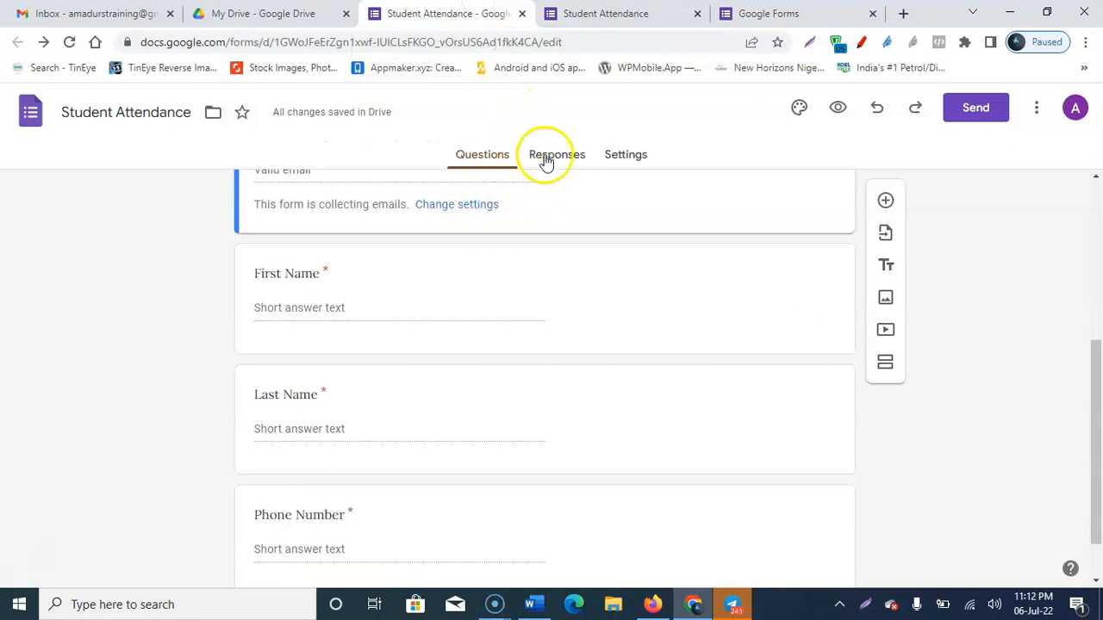
Step: Submit a test response with autofilled email and names plus a phone number, then return to the editor
left_click(603, 12)
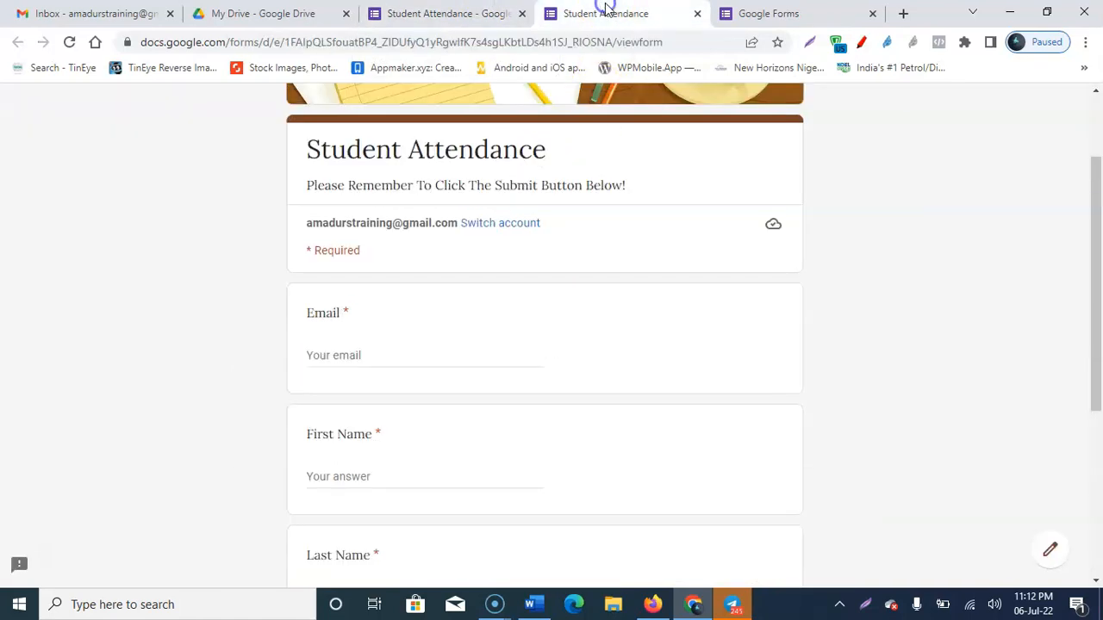
left_click(335, 354)
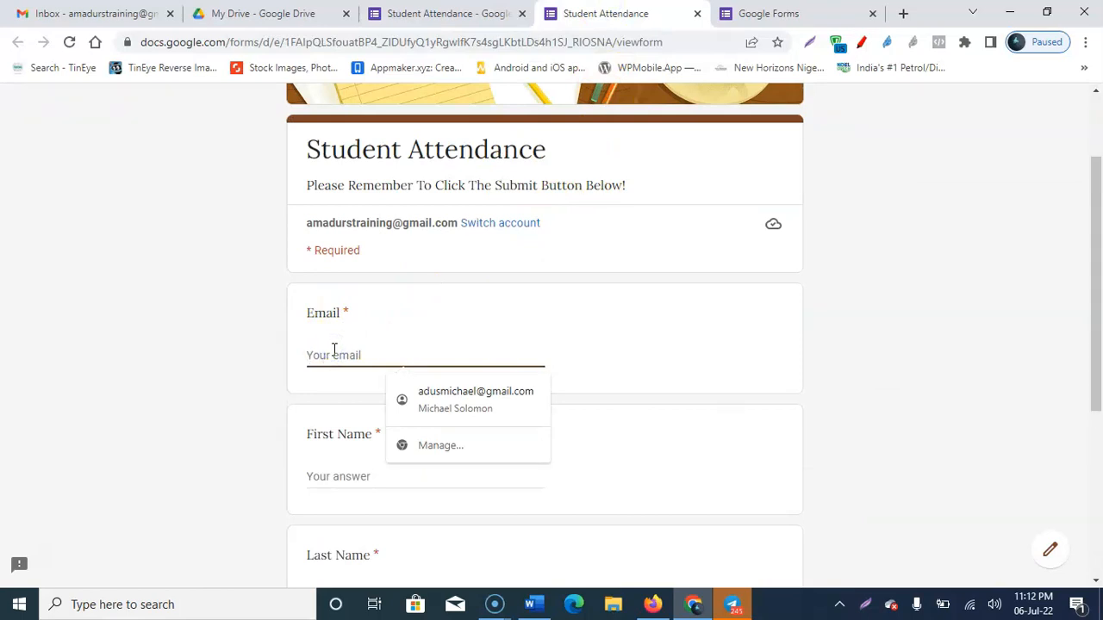
left_click(505, 396)
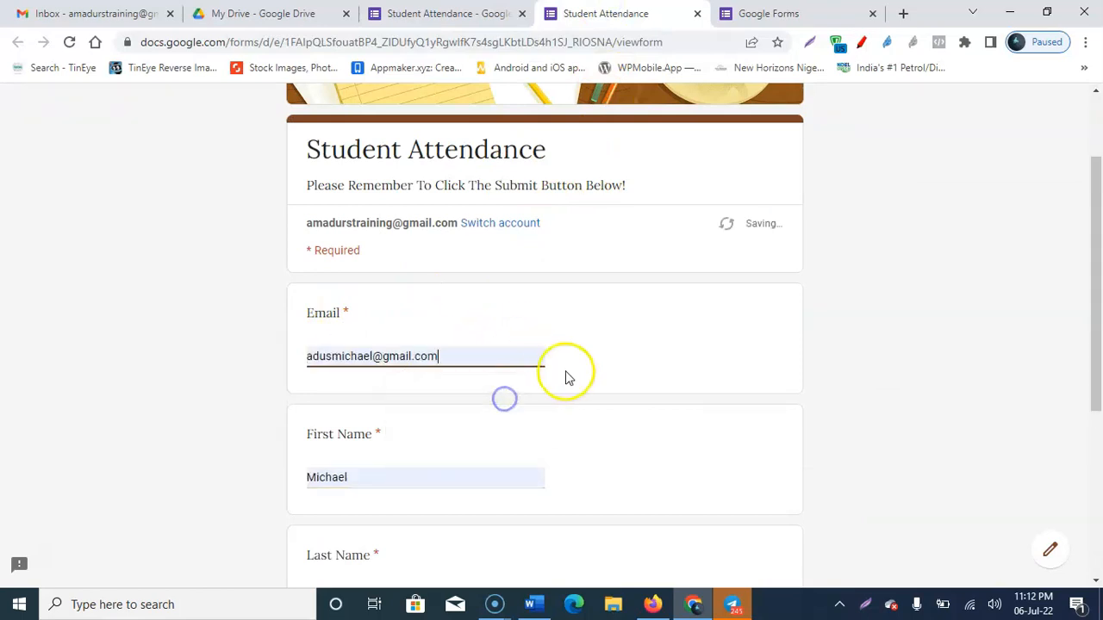
scroll(485, 358, "down", 1)
scroll(388, 344, "down", 2)
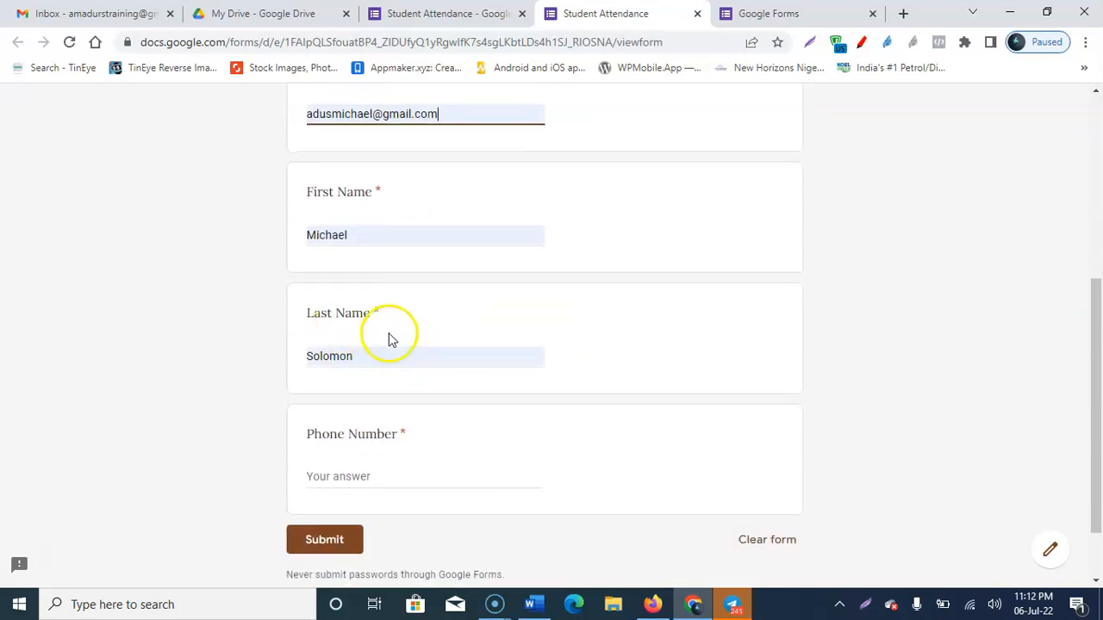
scroll(380, 379, "down", 1)
left_click(333, 395)
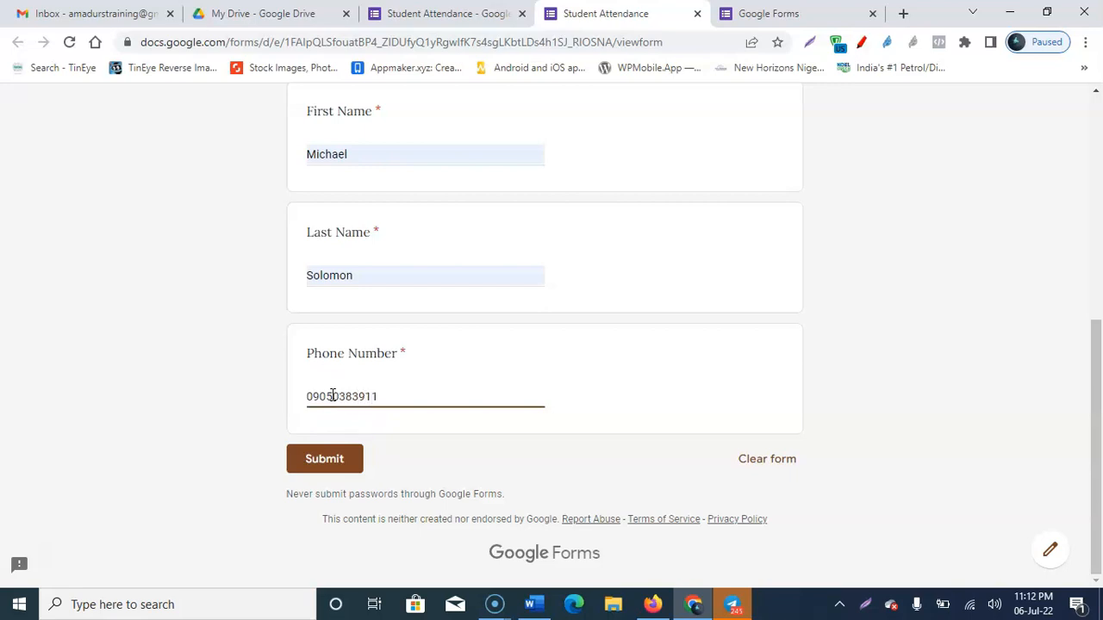
left_click(325, 465)
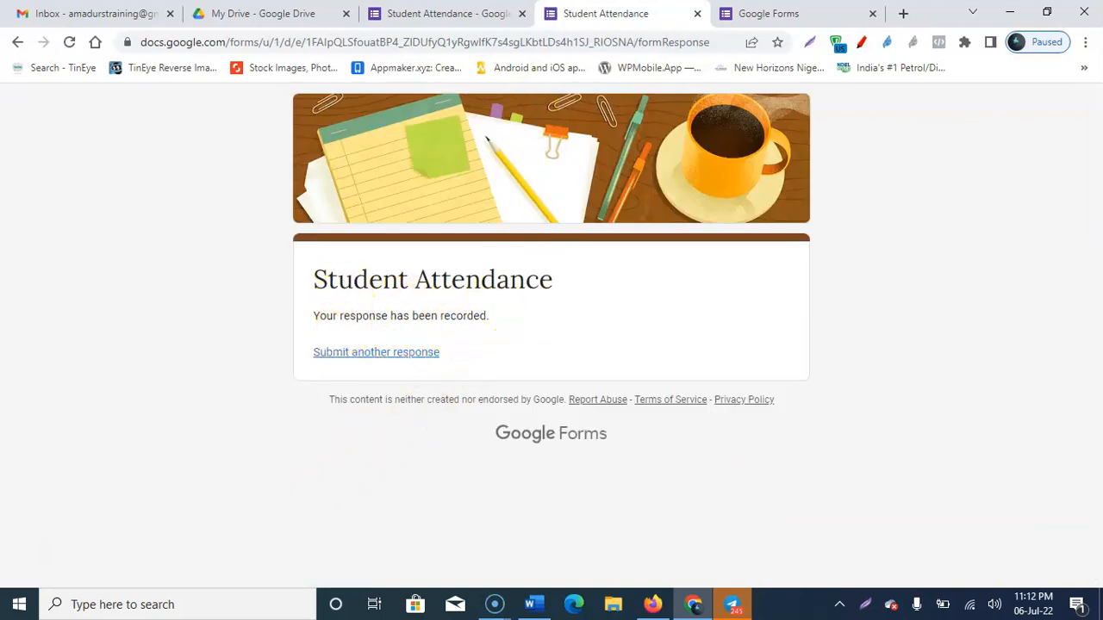
left_click(444, 13)
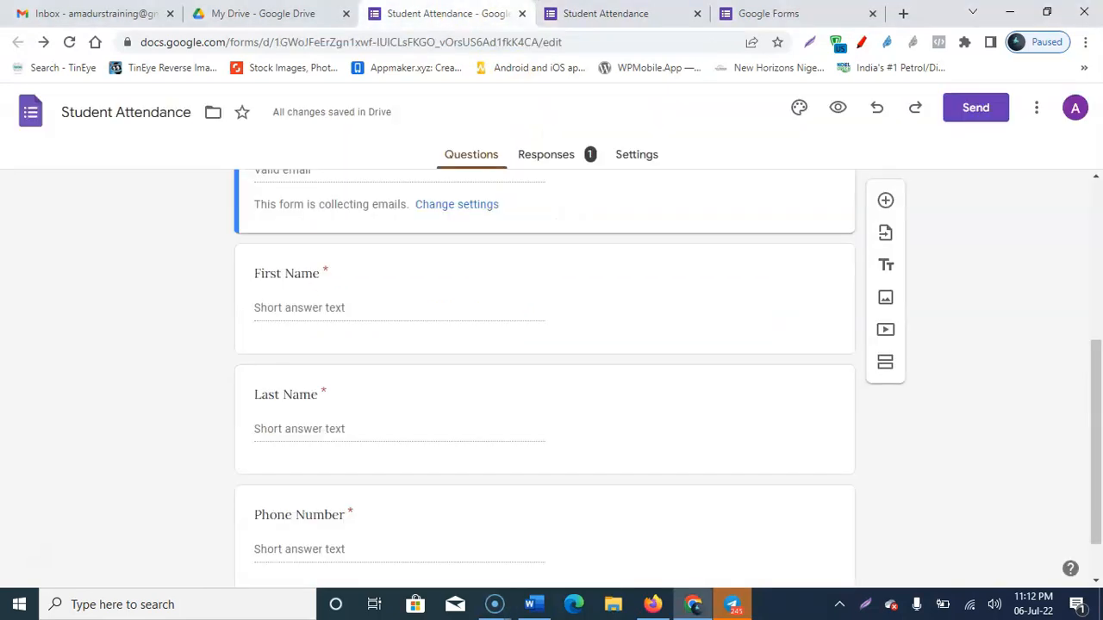
Step: Scroll through the Responses Summary showing the single test answer for each question
left_click(573, 163)
scroll(403, 427, "down", 1)
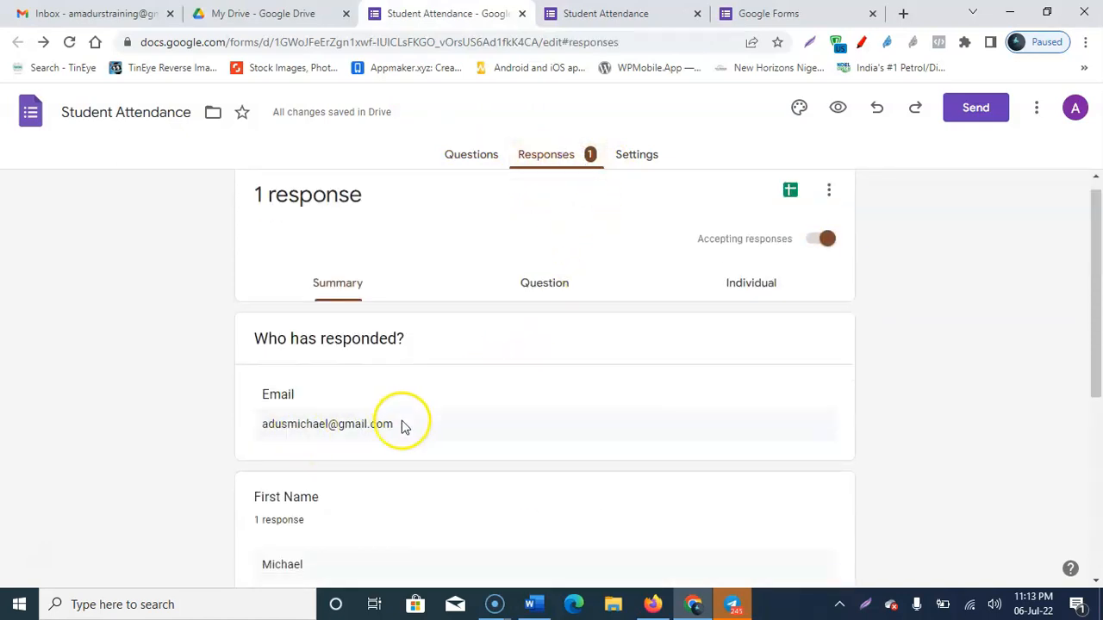
scroll(403, 427, "down", 2)
scroll(374, 283, "down", 2)
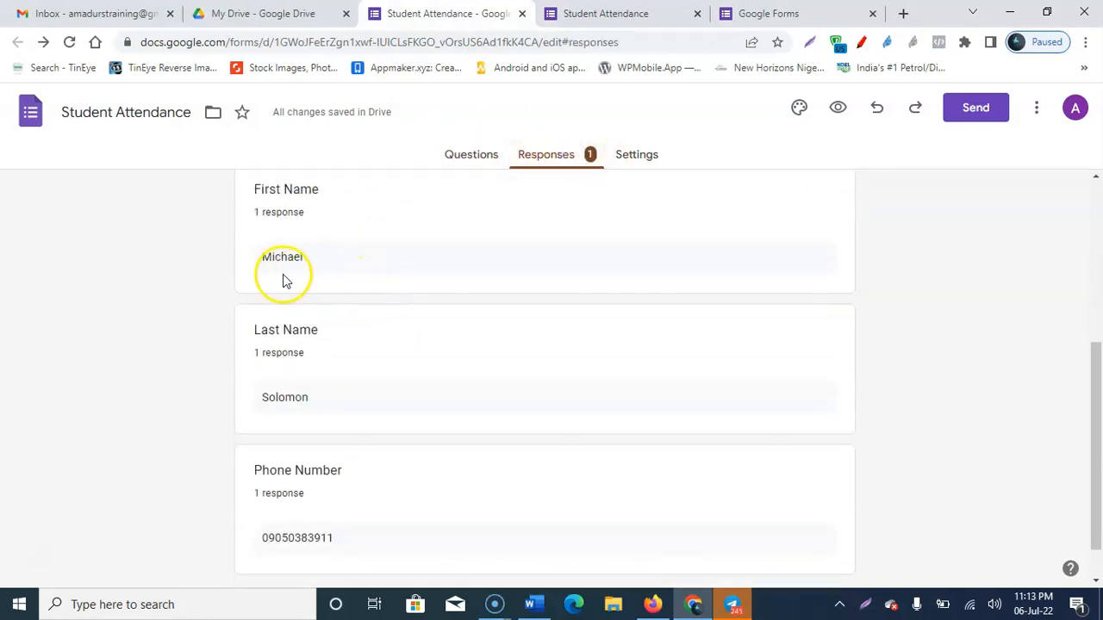
scroll(340, 266, "down", 1)
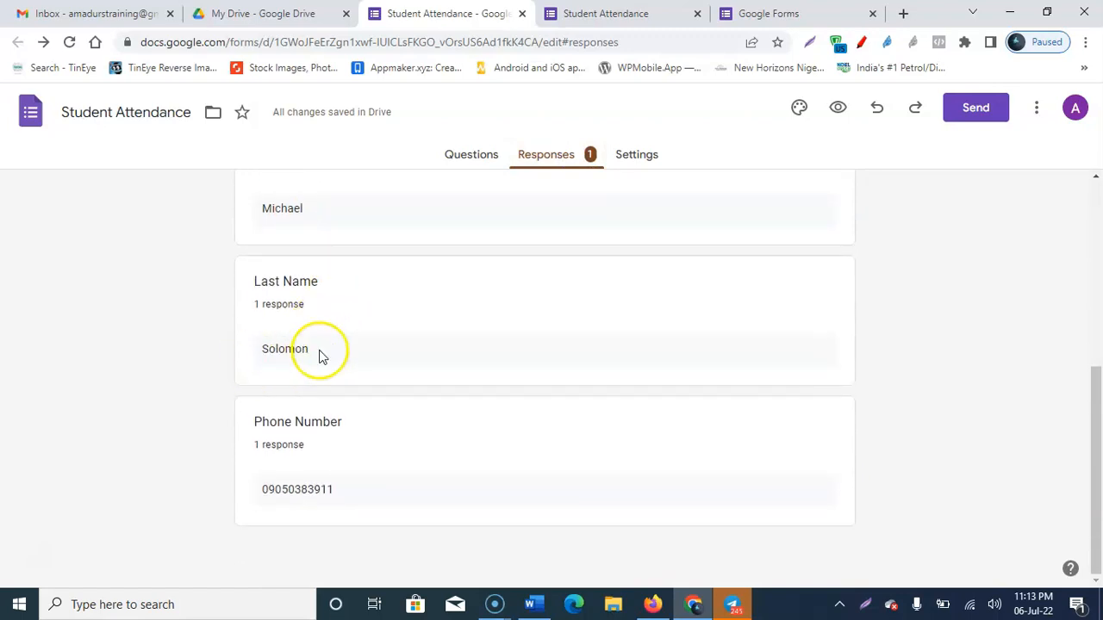
scroll(458, 370, "up", 4)
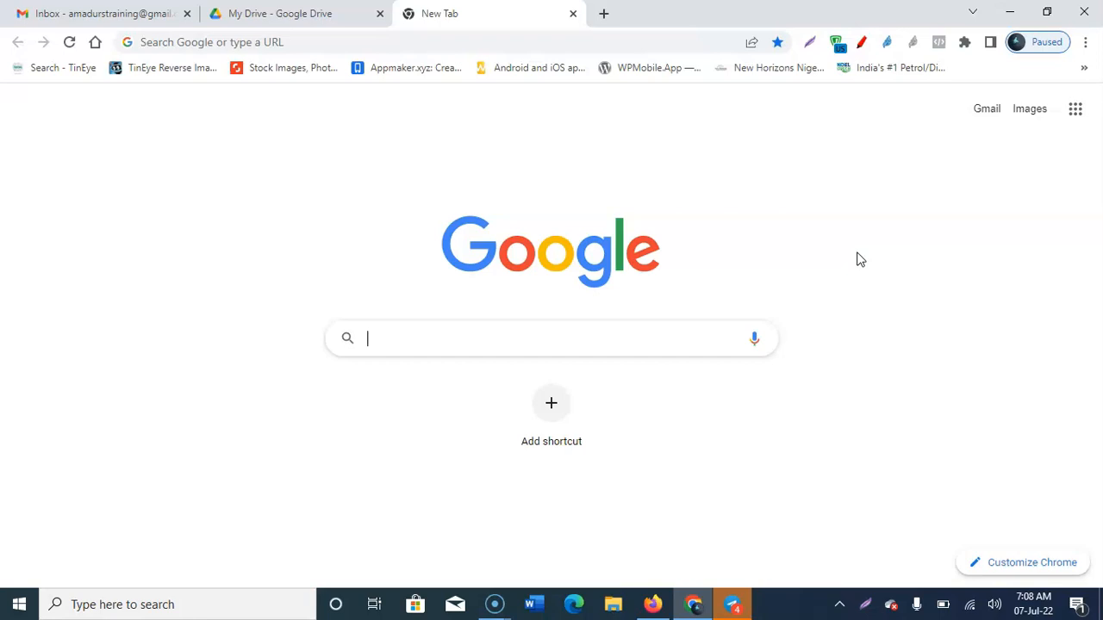
Step: In My Drive, create a Google Slides blank presentation from the New menu
left_click(301, 14)
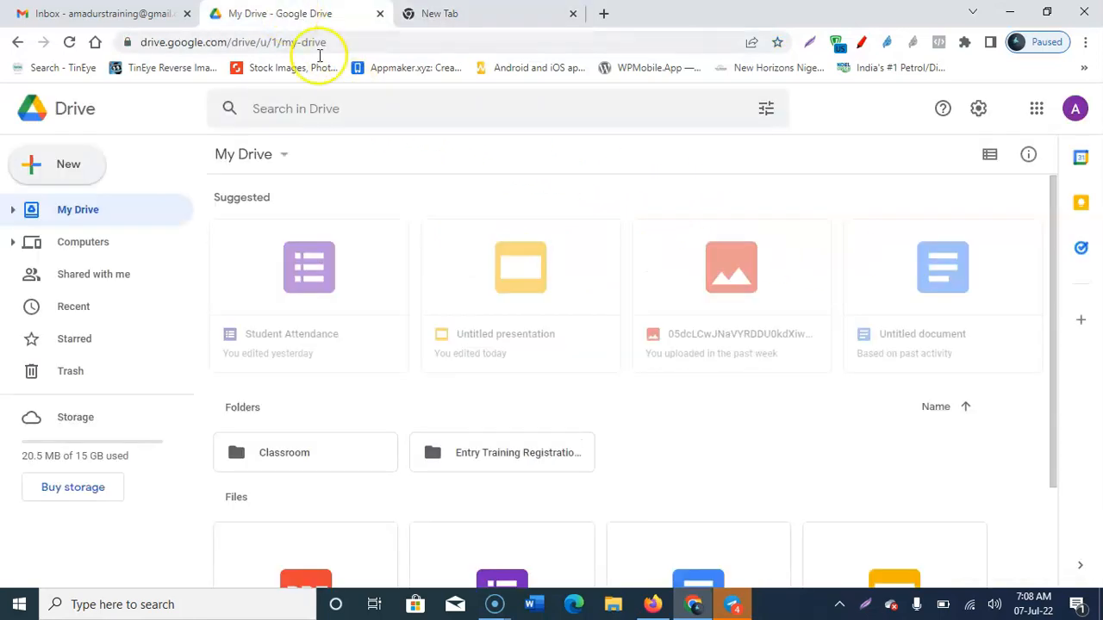
left_click(64, 165)
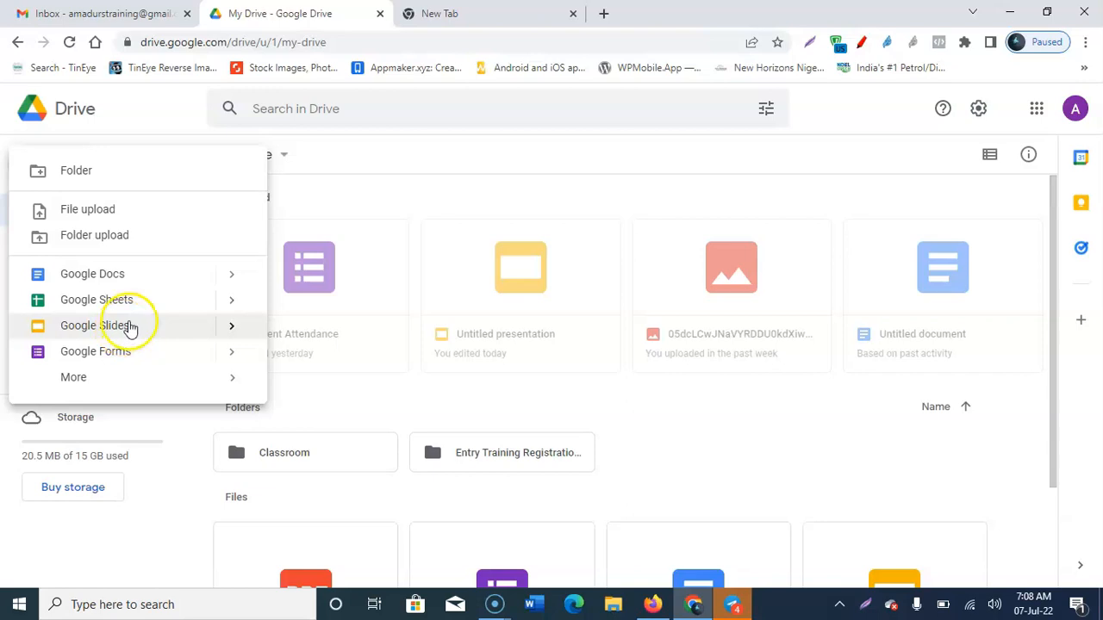
left_click(232, 329)
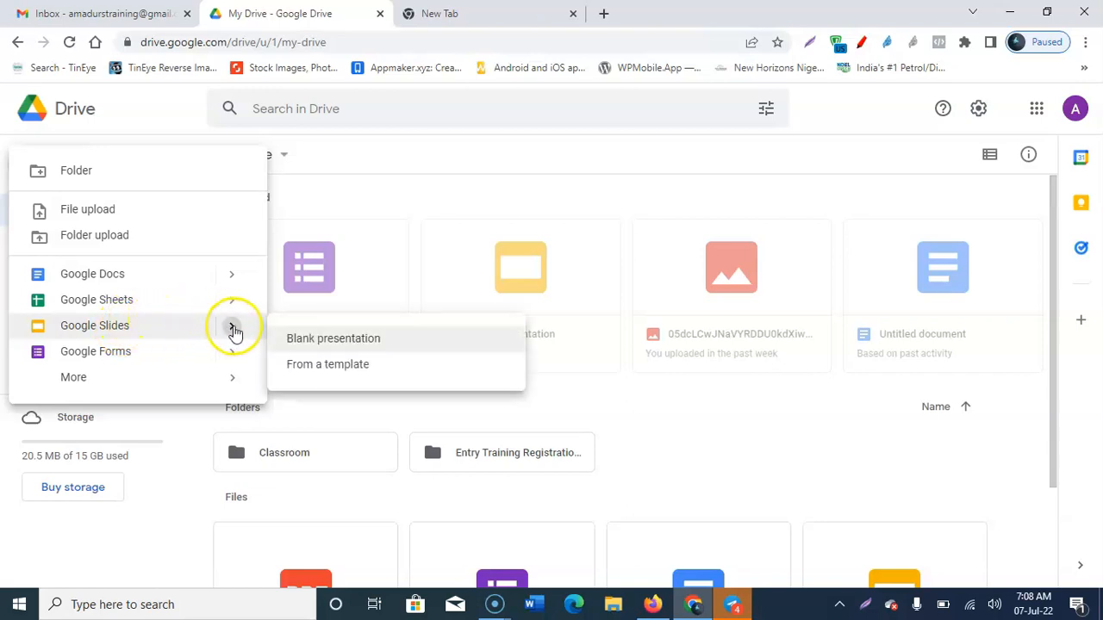
left_click(345, 340)
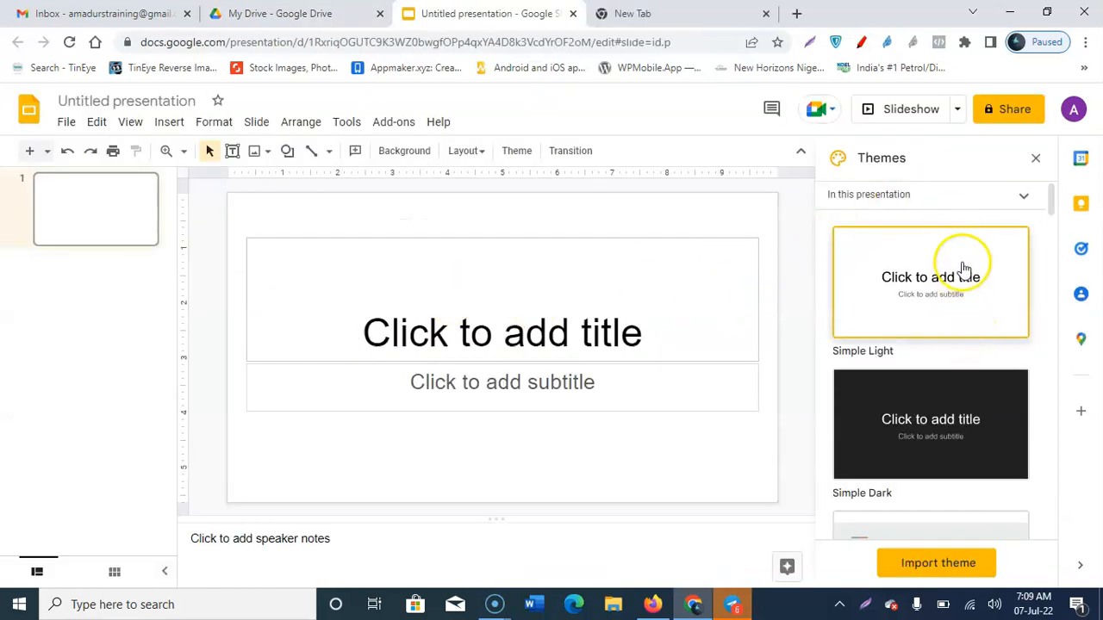
Step: Browse the Themes sidebar and close it without applying any theme
scroll(962, 262, "down", 4)
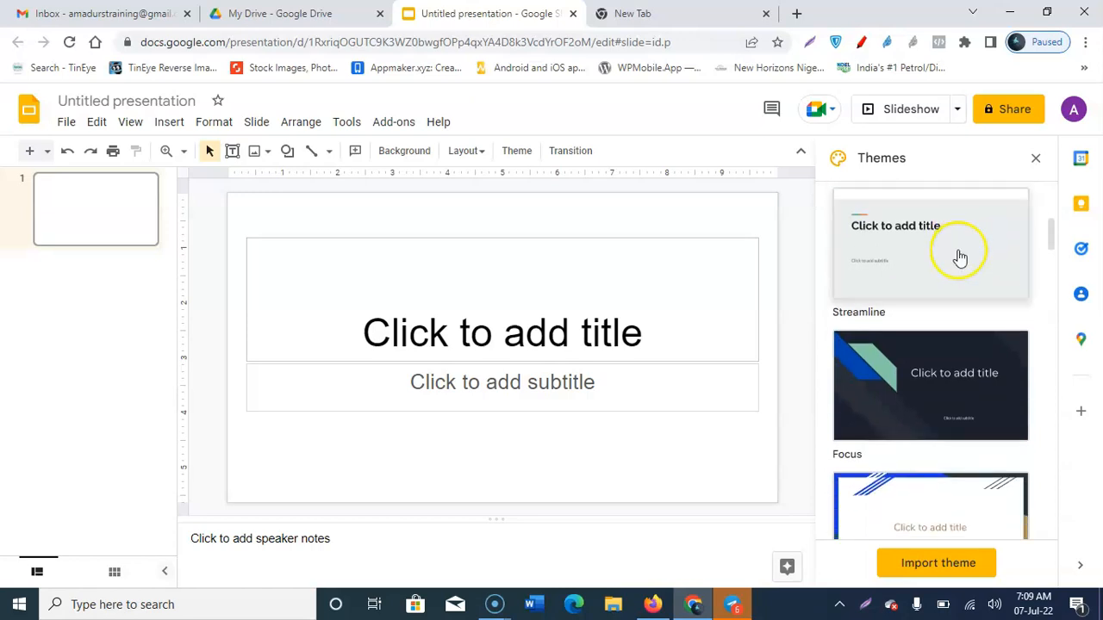
scroll(960, 258, "down", 3)
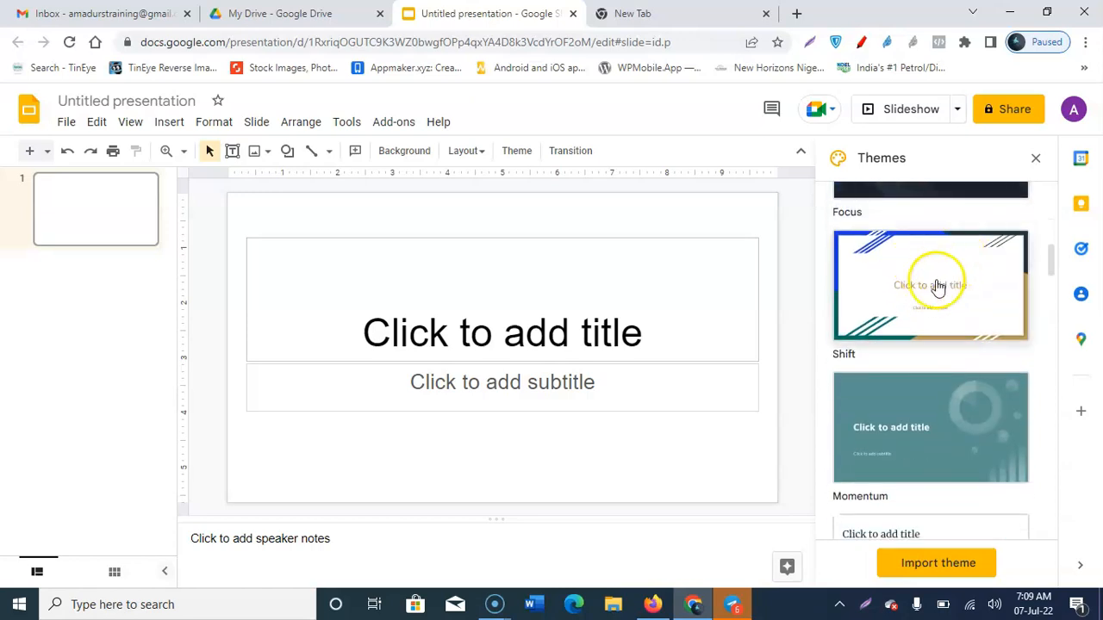
scroll(935, 293, "down", 3)
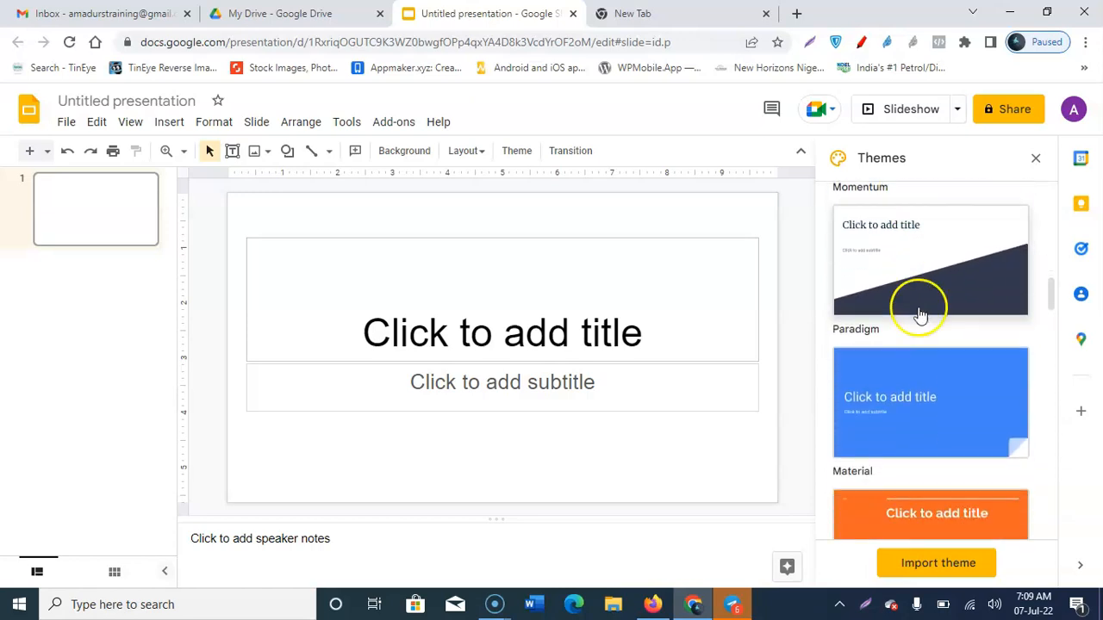
scroll(926, 310, "down", 8)
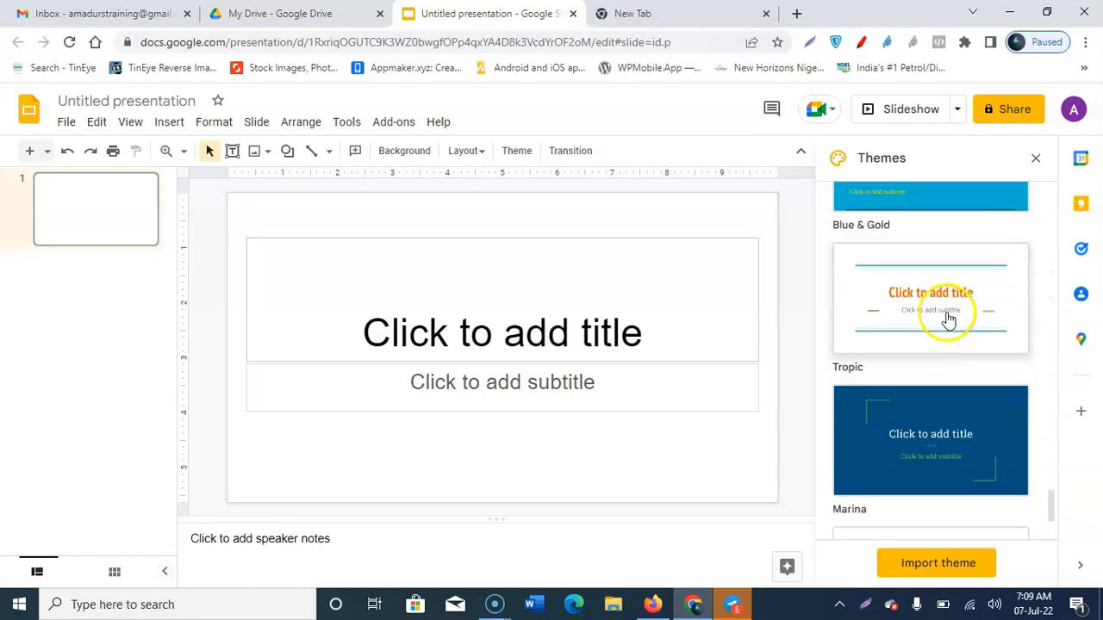
scroll(948, 310, "up", 10)
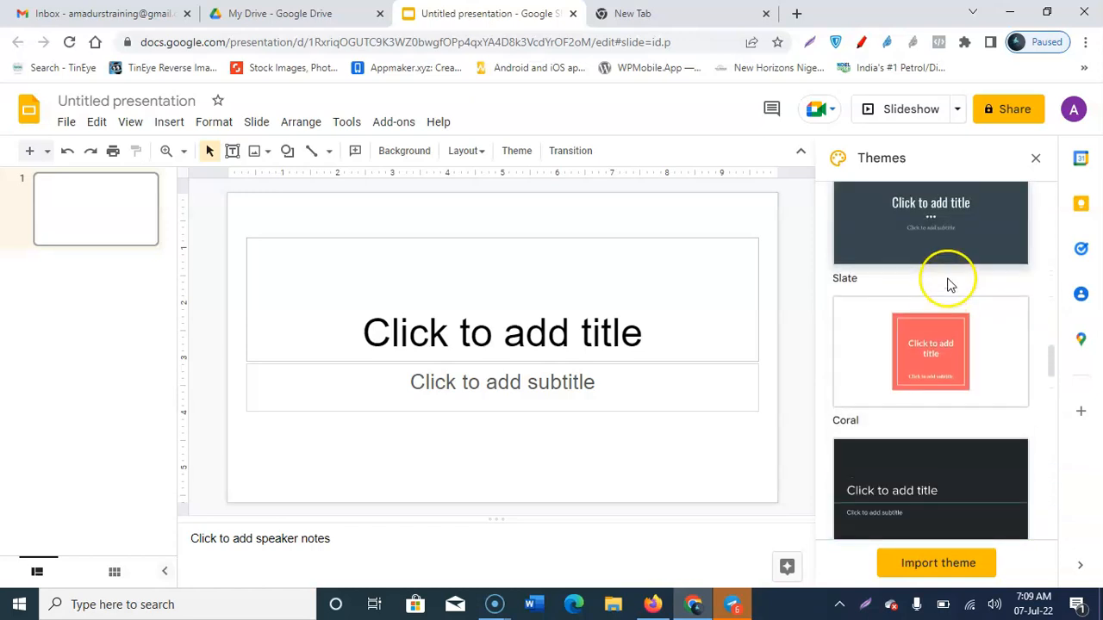
scroll(948, 284, "up", 10)
left_click(1036, 158)
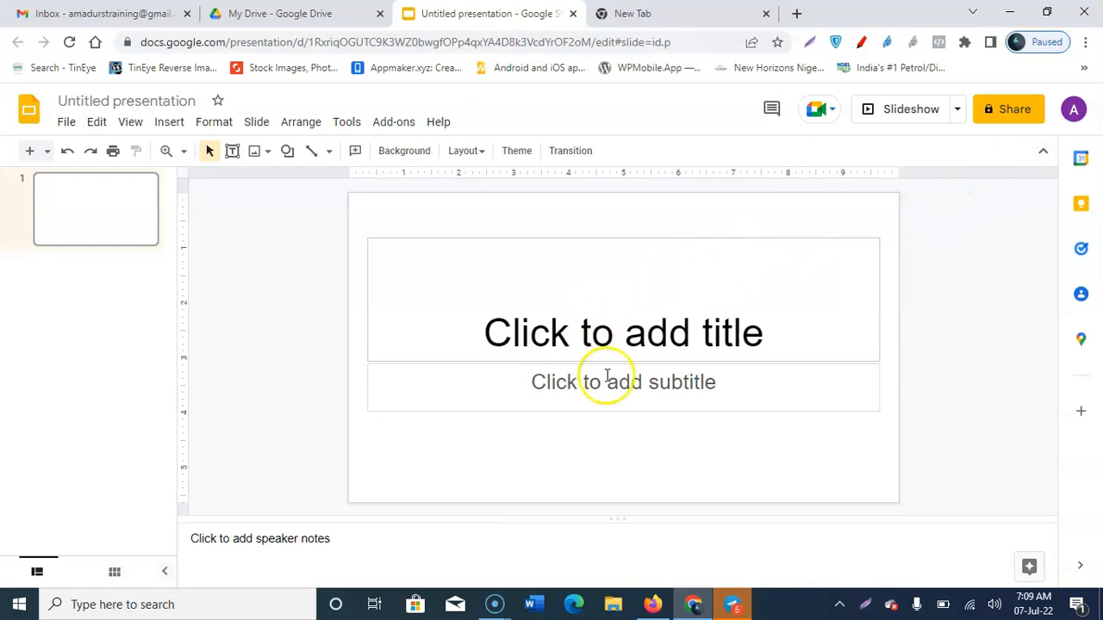
left_click(626, 14)
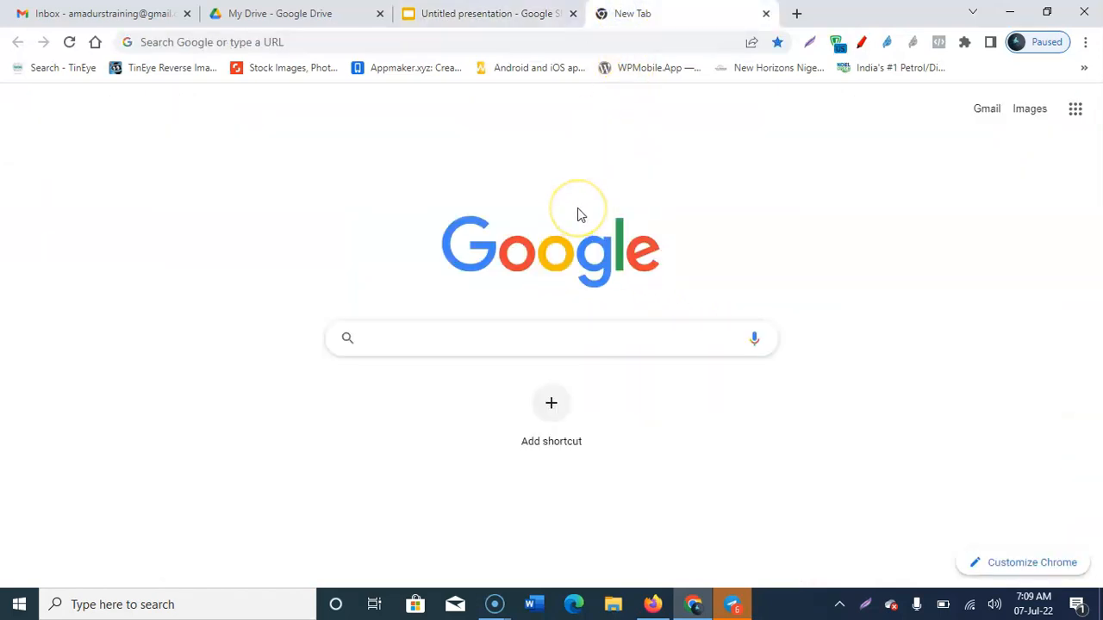
Step: Search Google for 'certificate border' and switch to image results
type("cert")
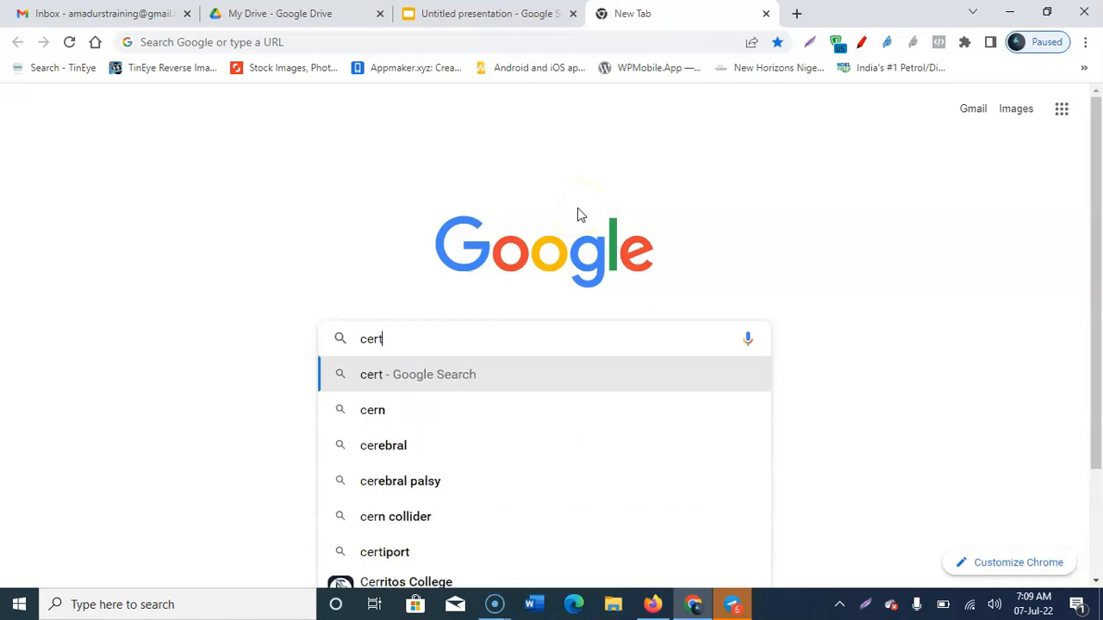
type("ificate bo")
key("Return")
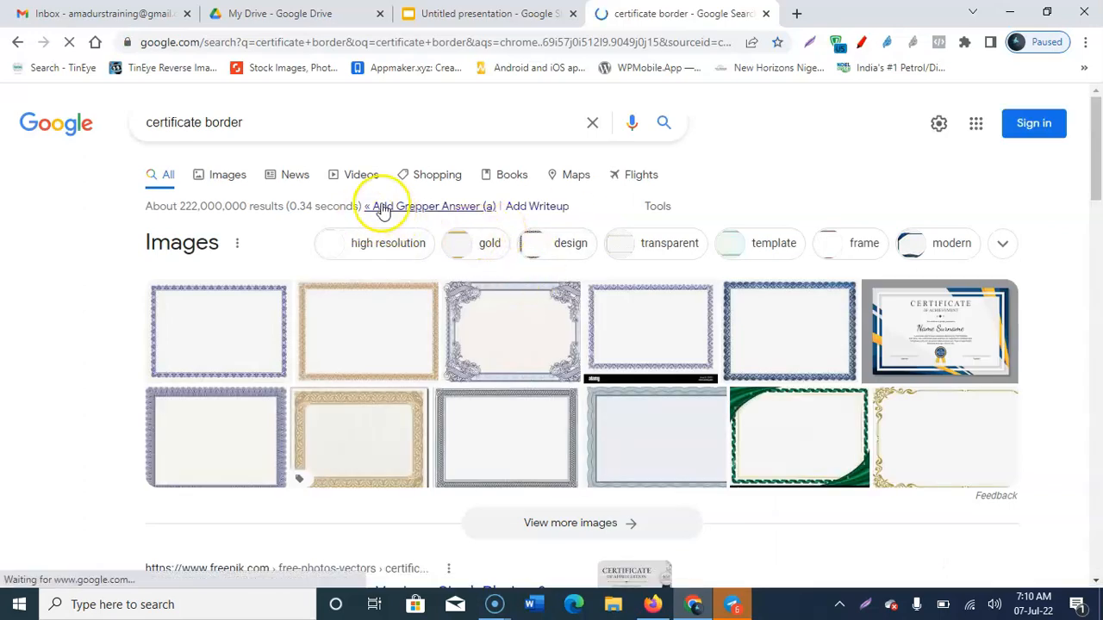
left_click(227, 177)
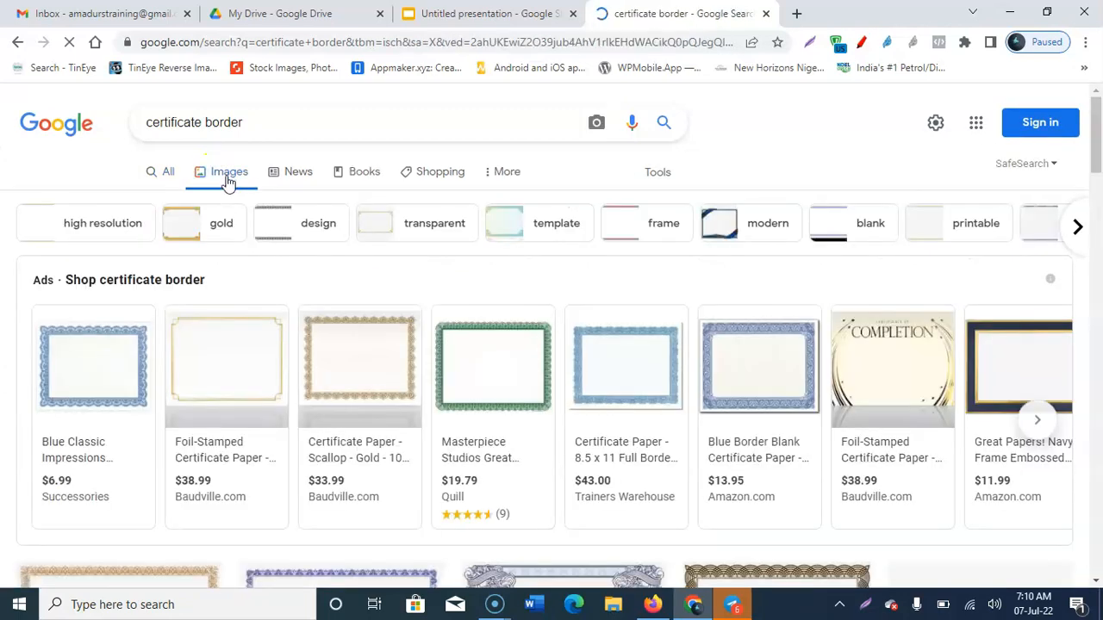
left_click(654, 177)
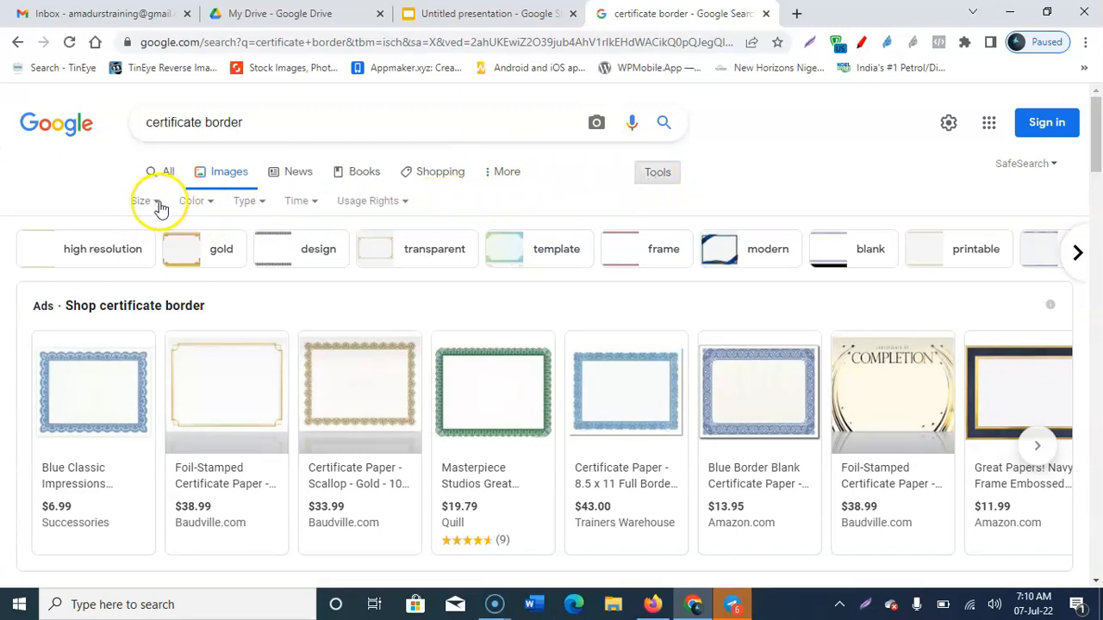
left_click(198, 135)
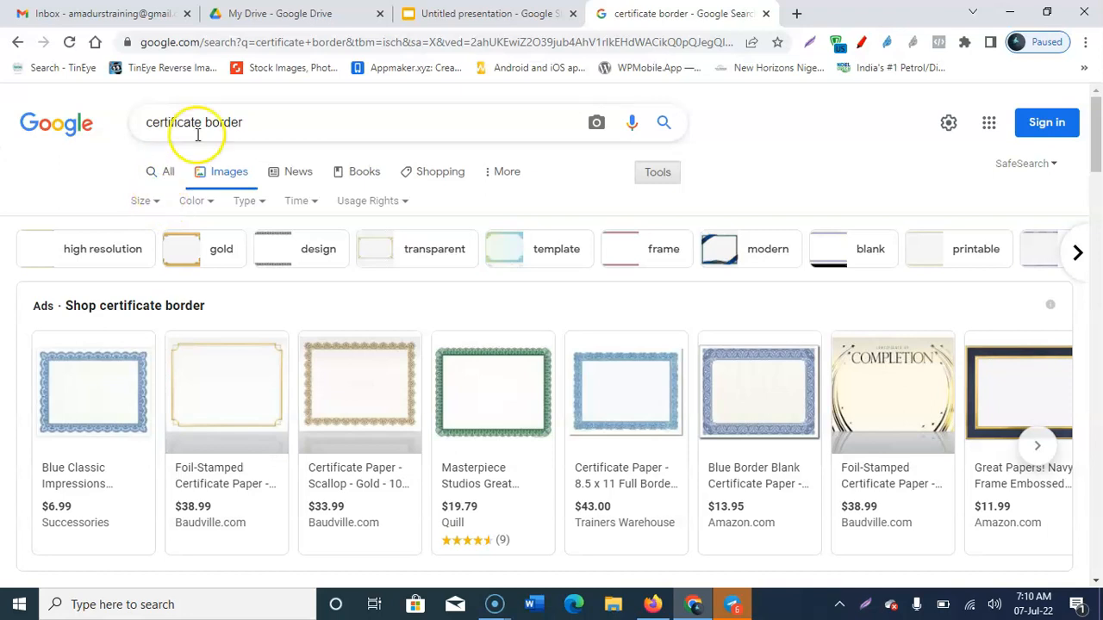
left_click_drag(261, 122, 154, 122)
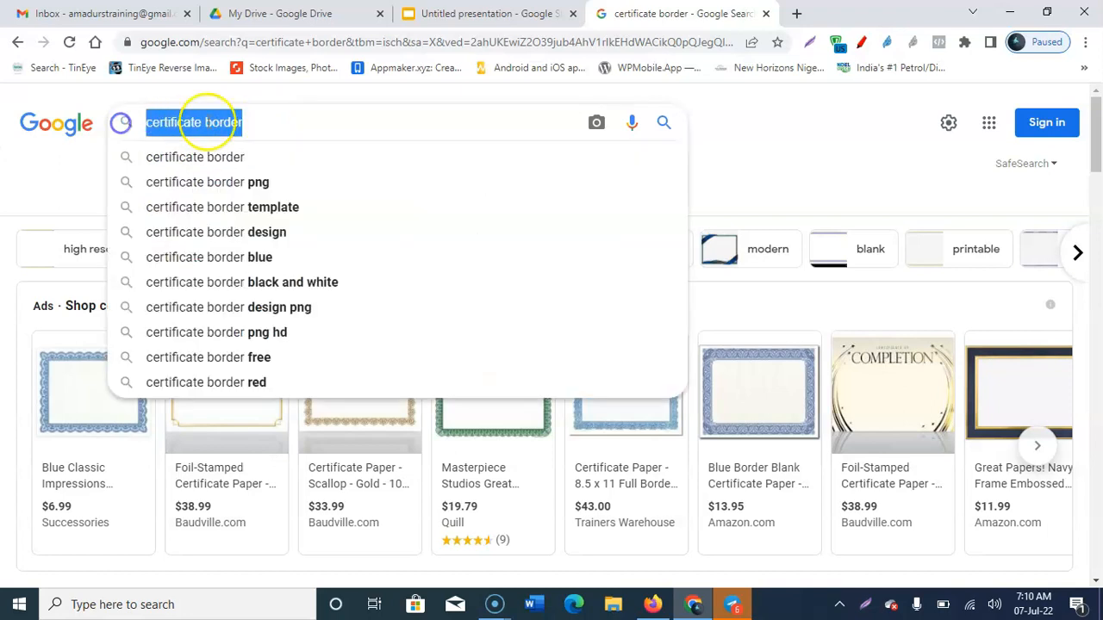
left_click(296, 119)
left_click(747, 108)
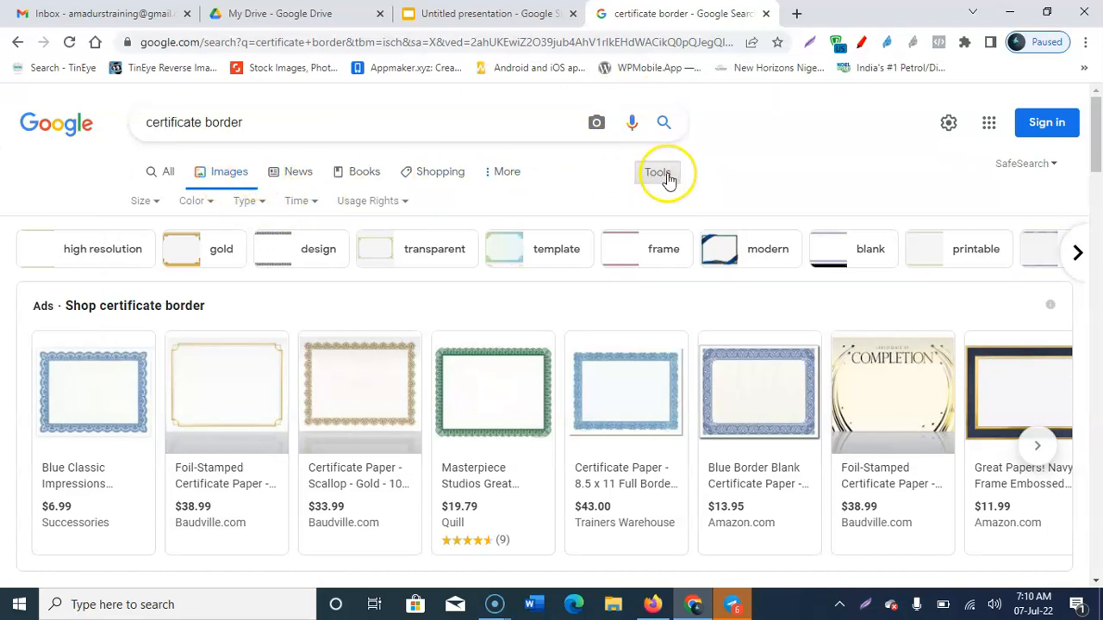
Step: Filter to Large, high-resolution images and preview the gold Épinglé sur Cadres certificate
left_click(148, 201)
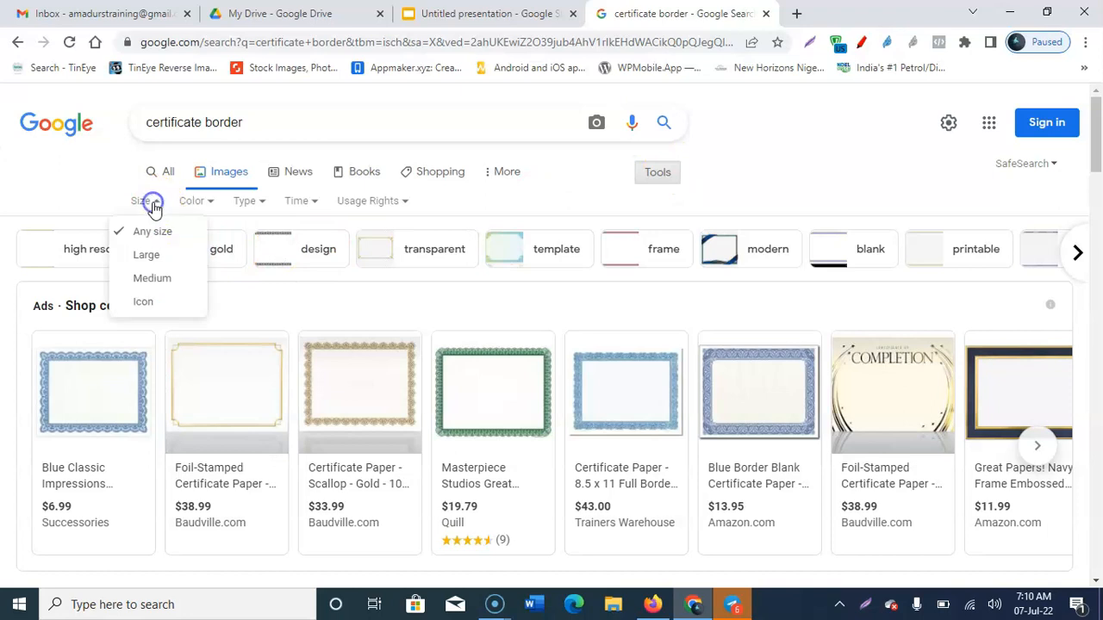
left_click(158, 258)
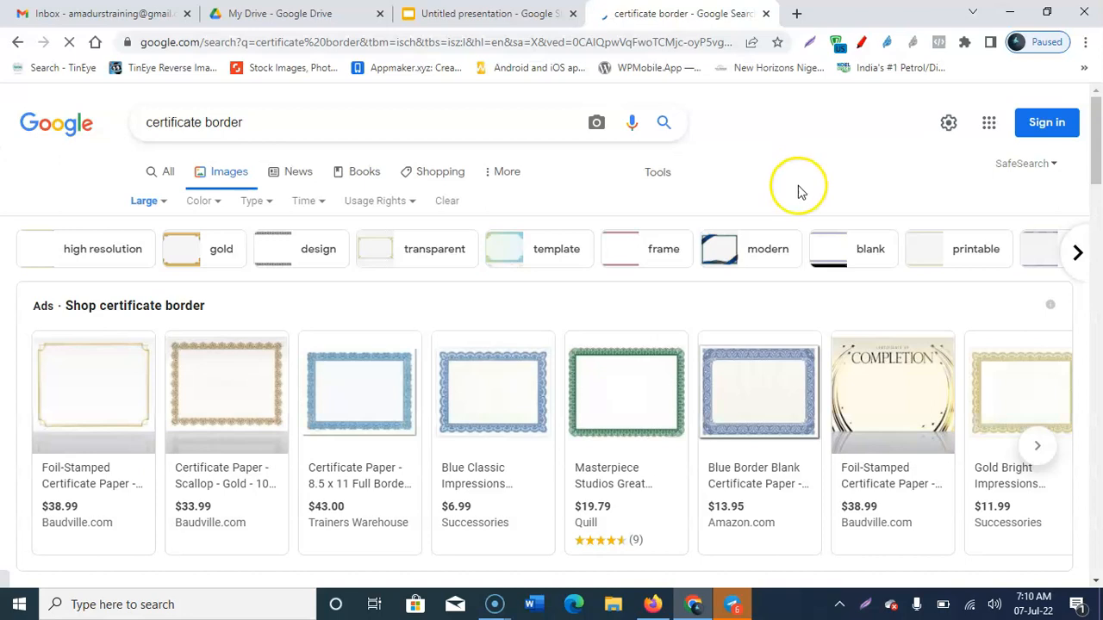
left_click(78, 256)
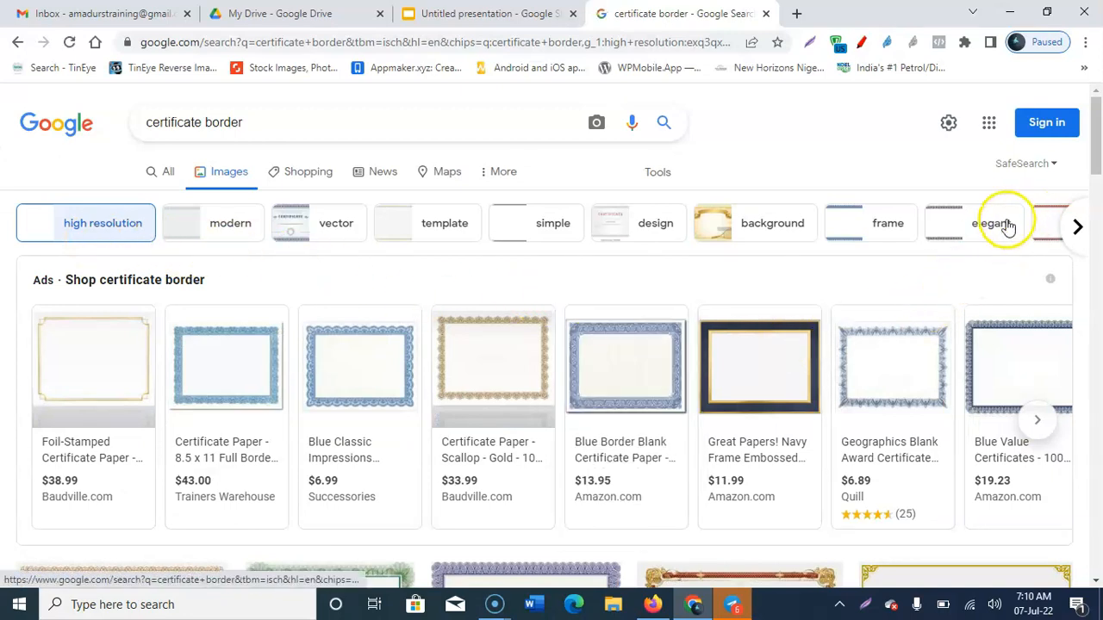
scroll(997, 226, "down", 3)
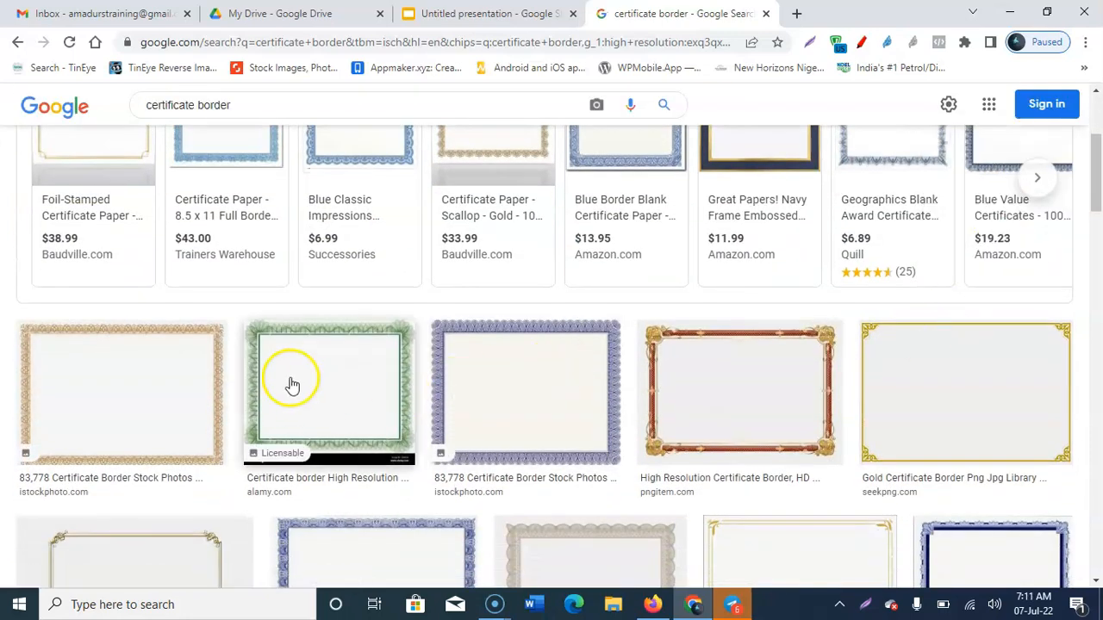
scroll(831, 347, "down", 3)
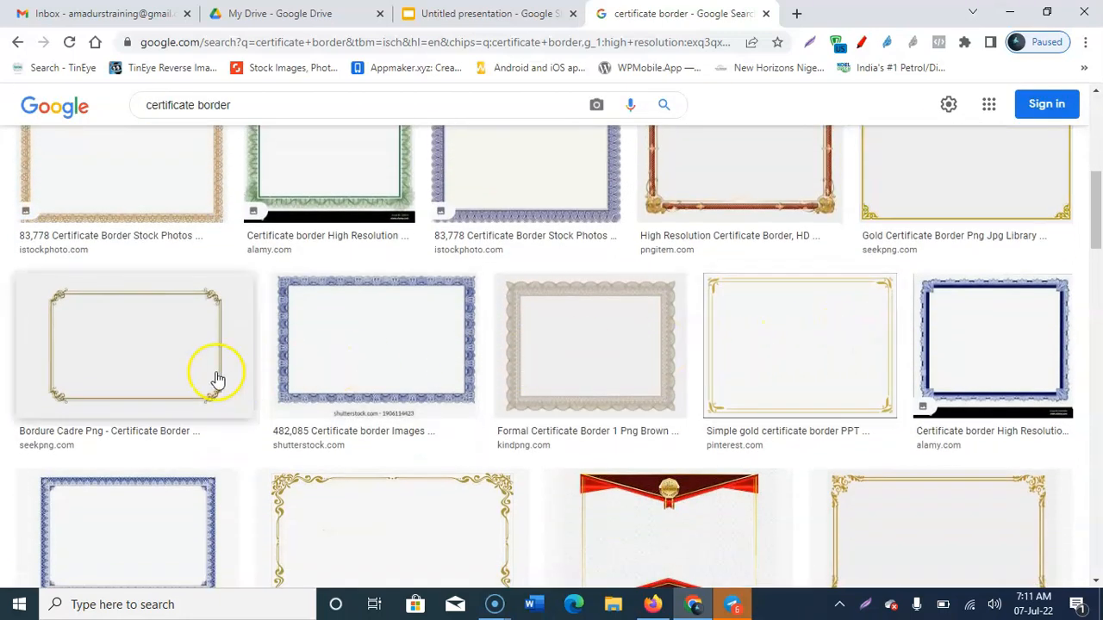
scroll(689, 336, "down", 3)
scroll(702, 382, "down", 3)
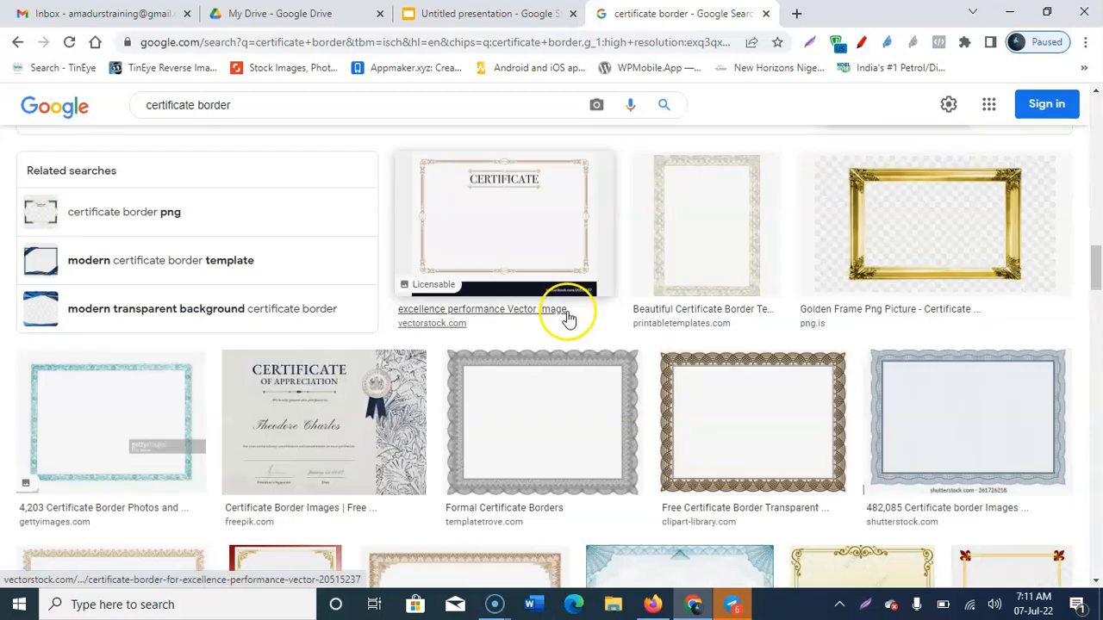
scroll(729, 346, "down", 3)
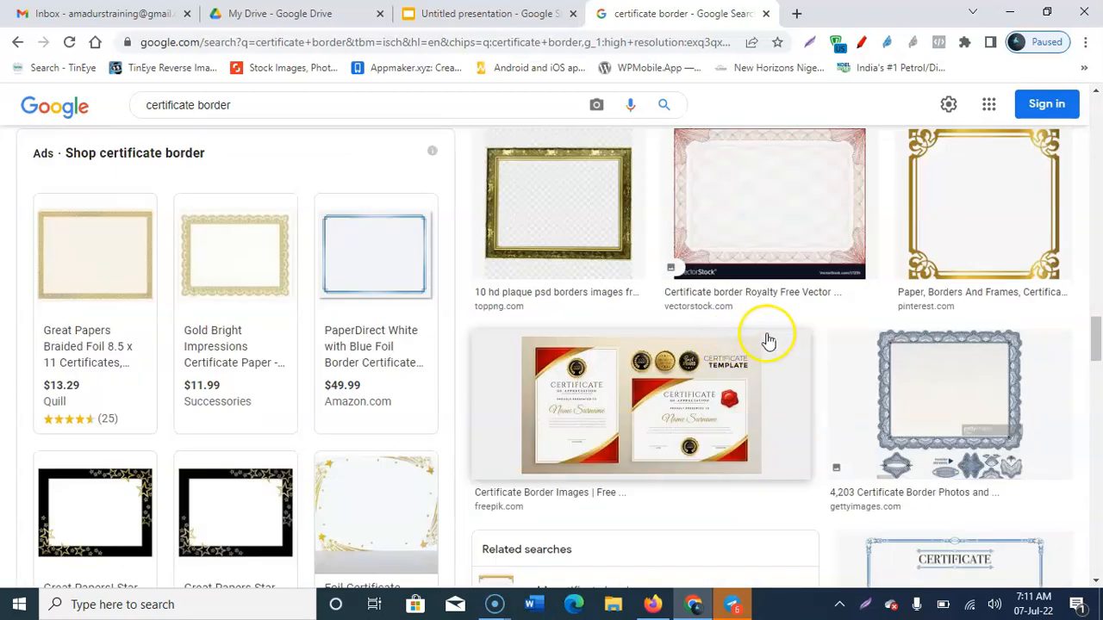
scroll(767, 342, "down", 3)
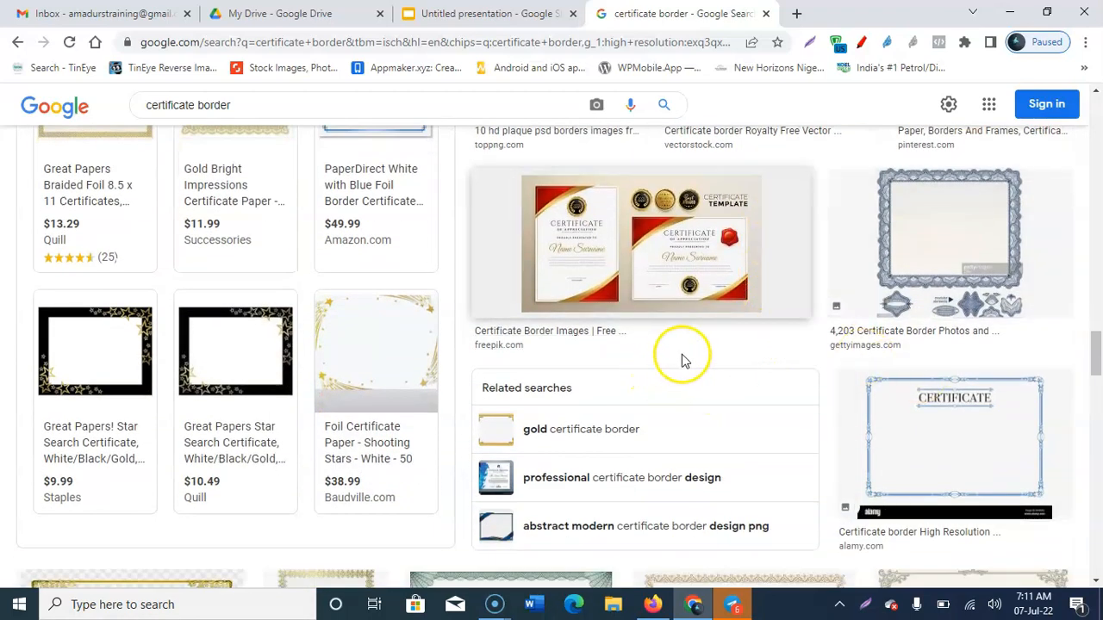
scroll(681, 360, "down", 5)
scroll(598, 319, "down", 3)
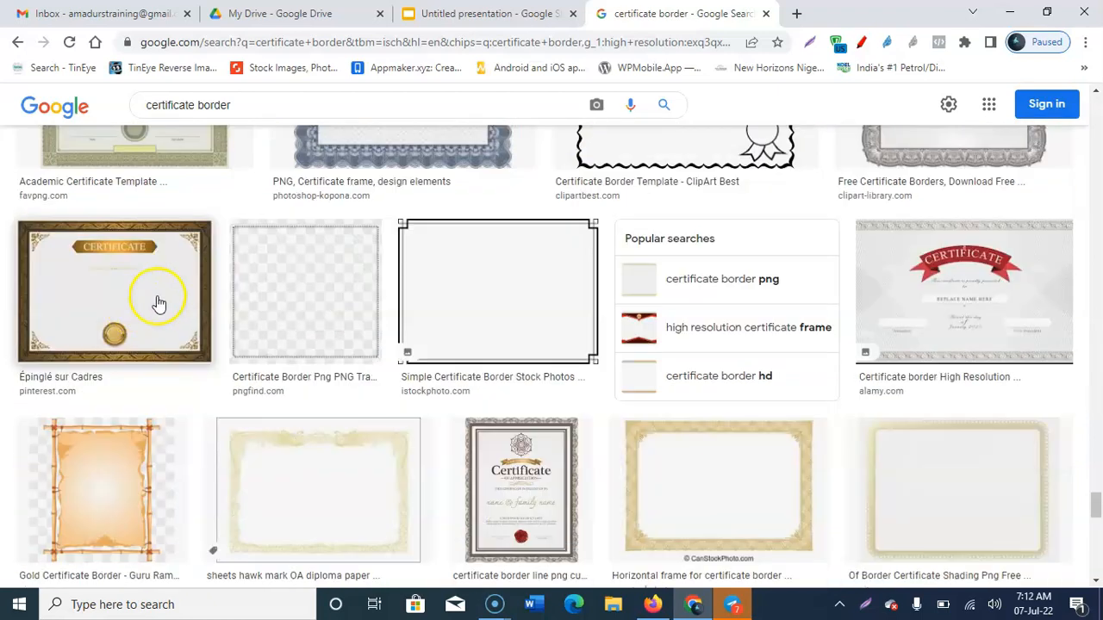
left_click(137, 298)
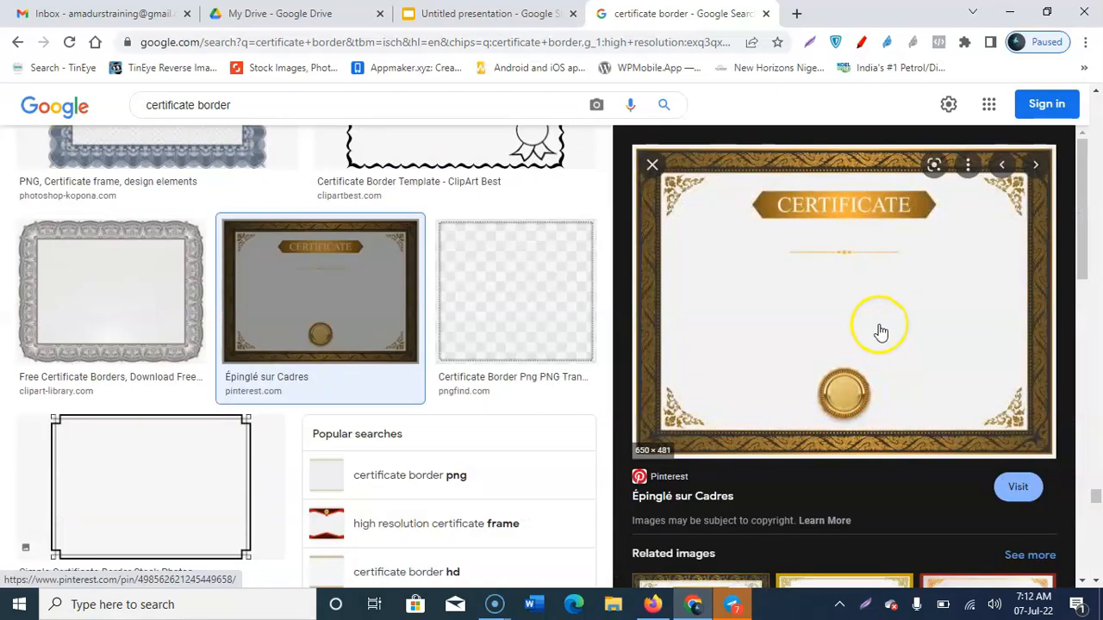
Step: Open the gold certificate image in a new tab and drag it onto the blank slide
right_click(797, 250)
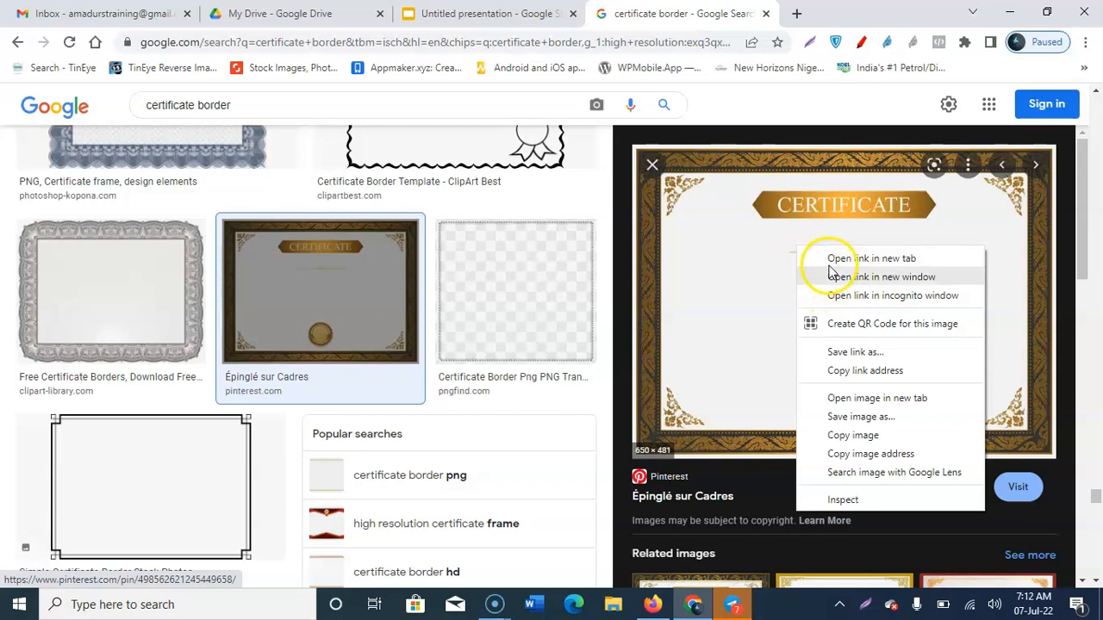
left_click(837, 397)
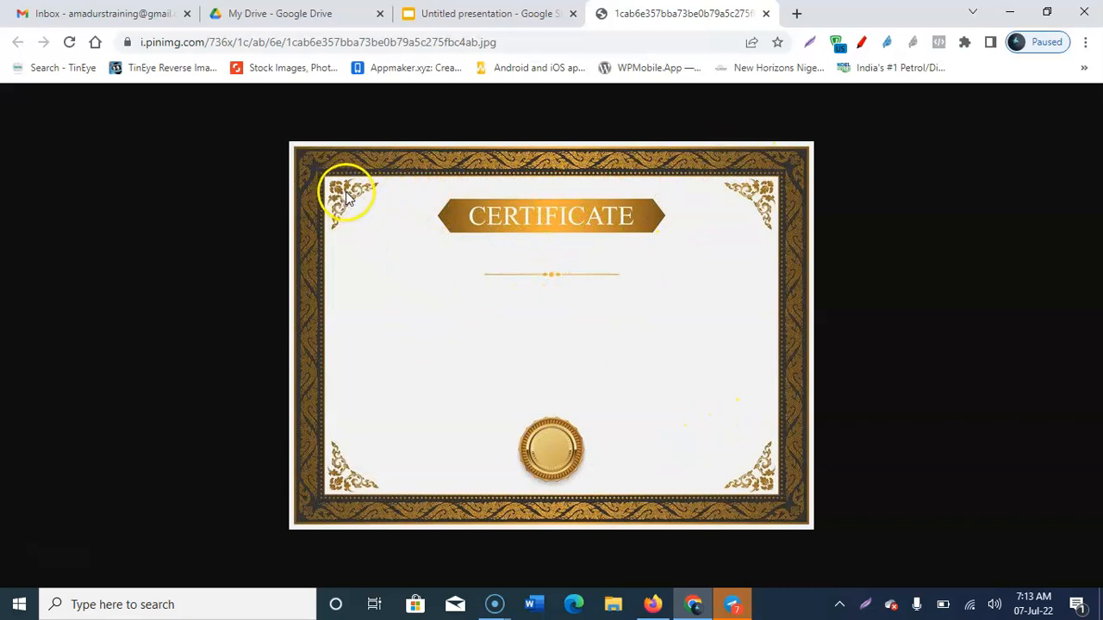
left_click_drag(349, 193, 660, 350)
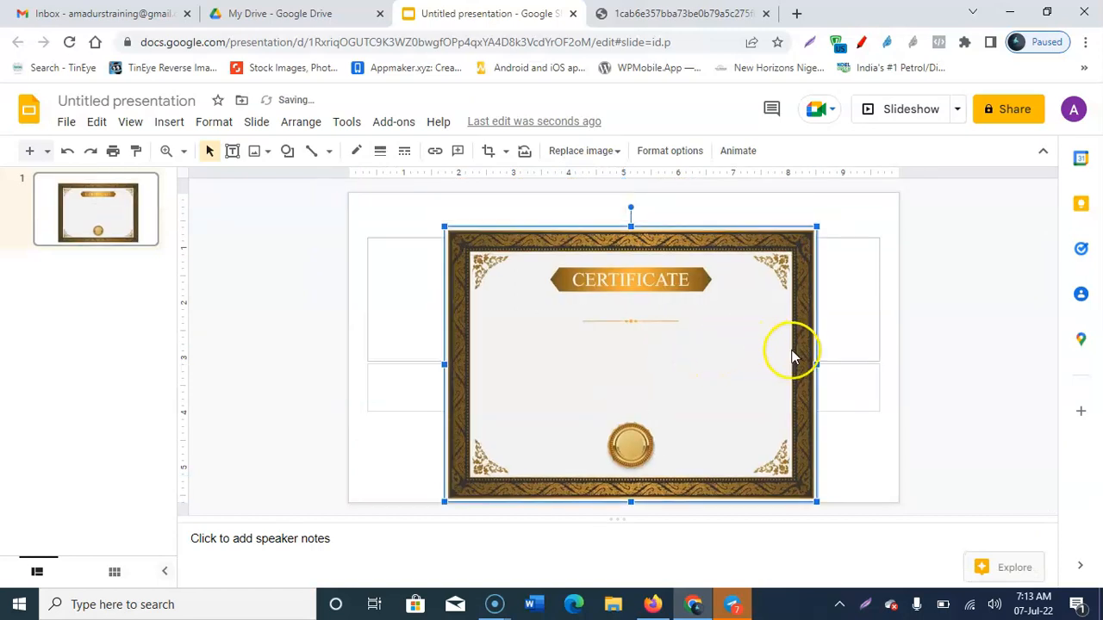
Step: Deselect the centred certificate image and select the empty title placeholder beside it
left_click(844, 250)
left_click(856, 235)
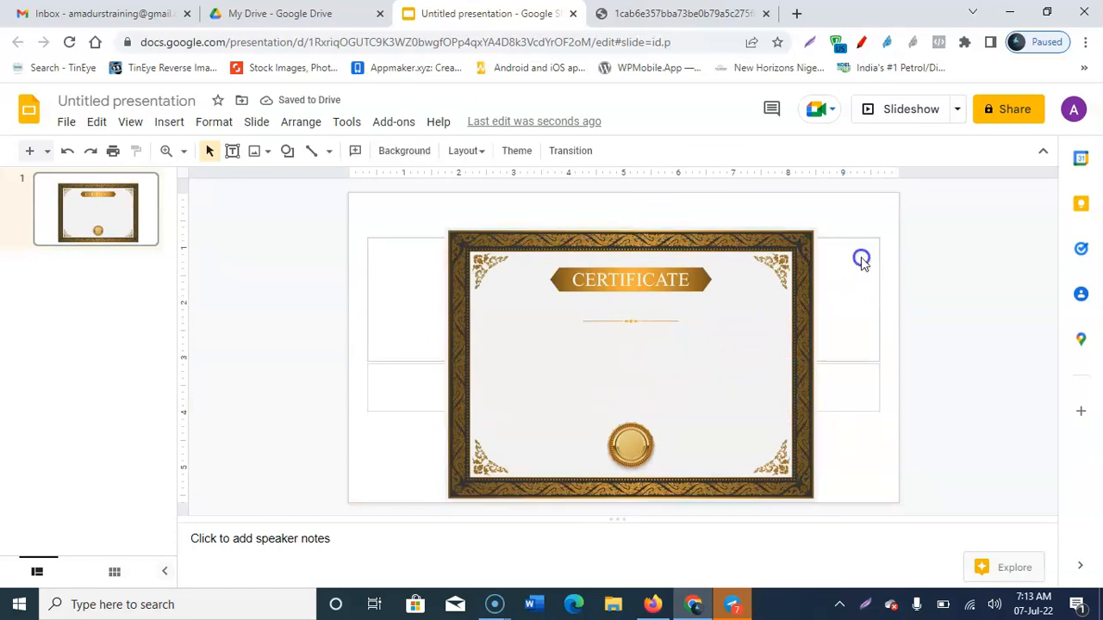
left_click(862, 259)
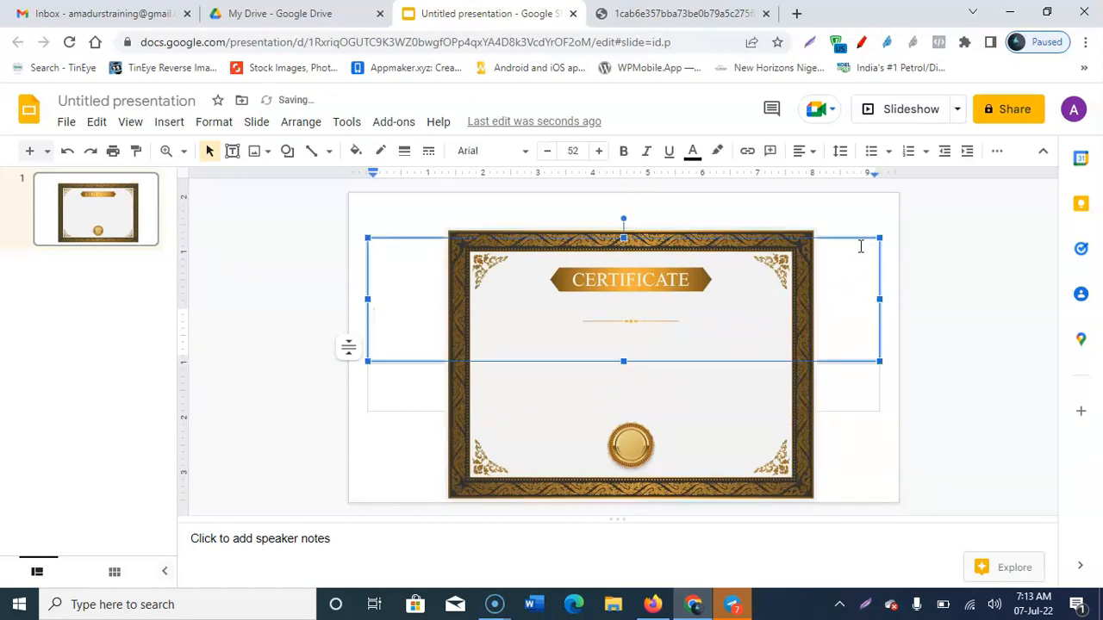
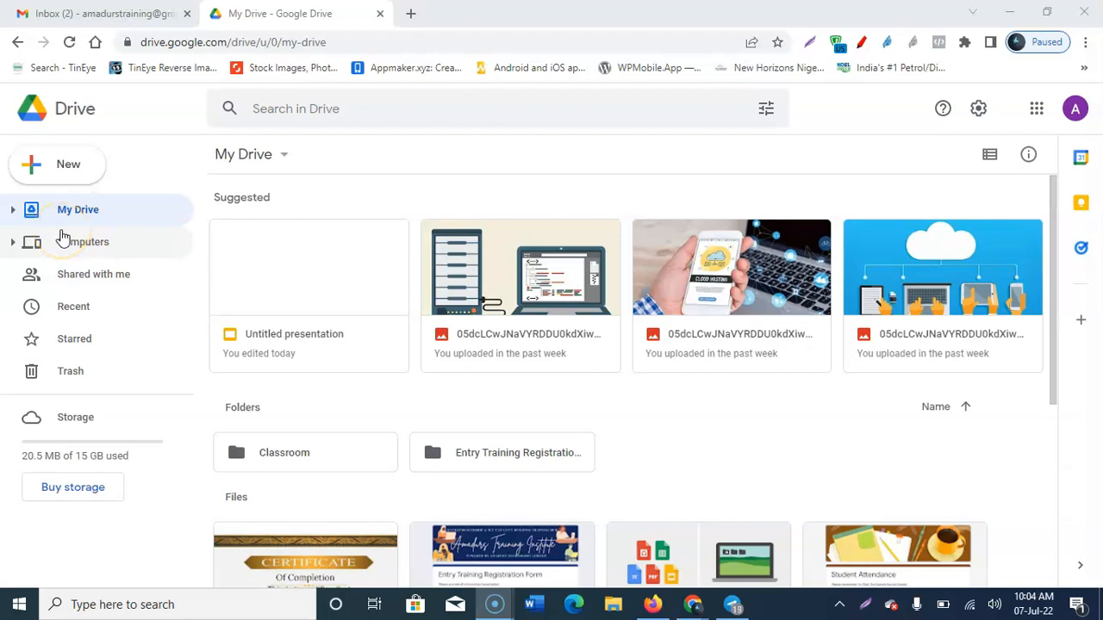
Step: Create a new folder named 'E- Certificate' in My Drive
left_click(285, 159)
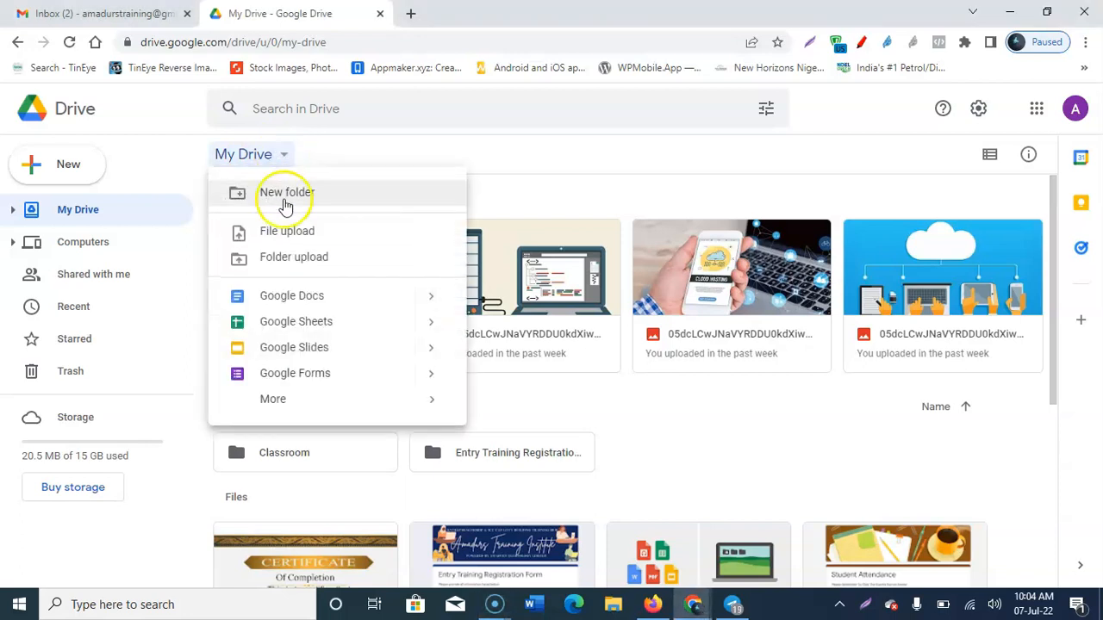
left_click(290, 194)
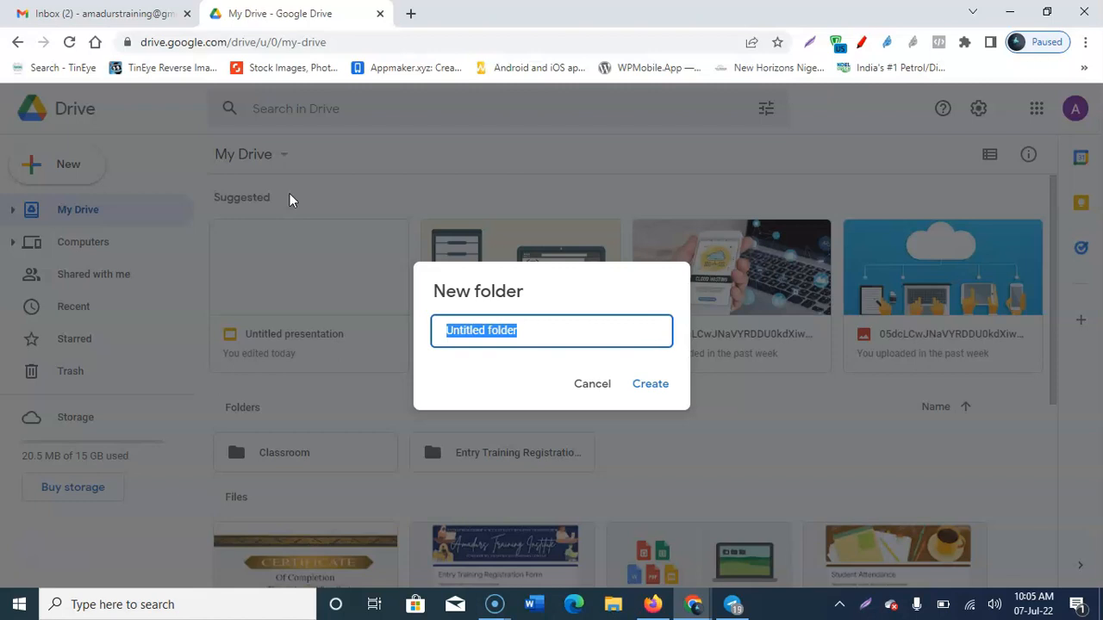
type("E- Certificate")
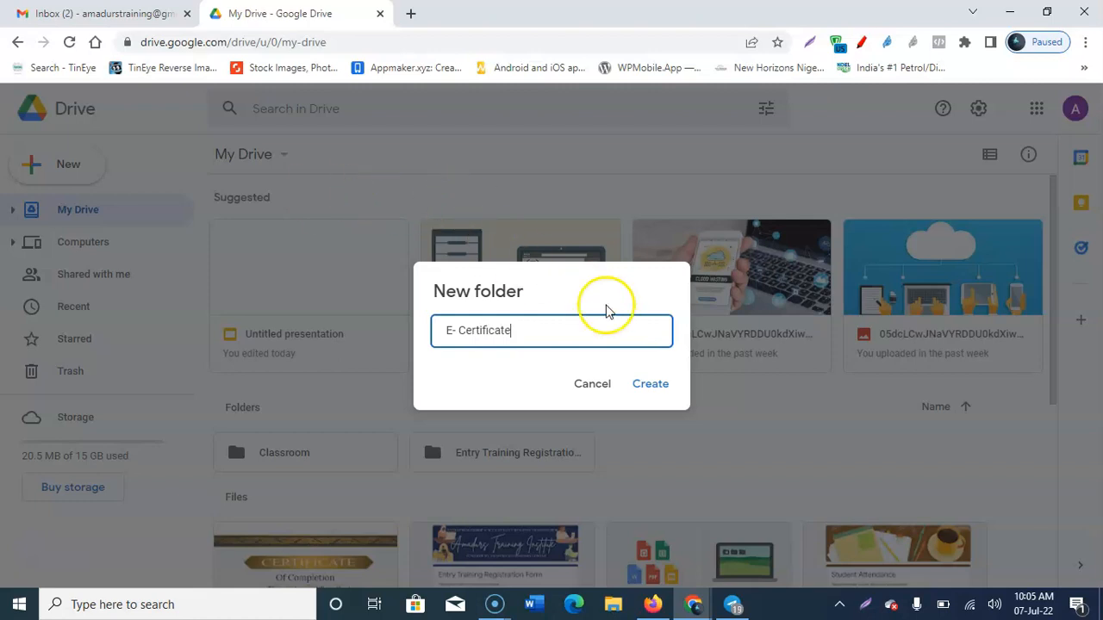
left_click(651, 384)
Step: Open the E- Certificate folder, then open the Student Attendance form
scroll(648, 390, "down", 2)
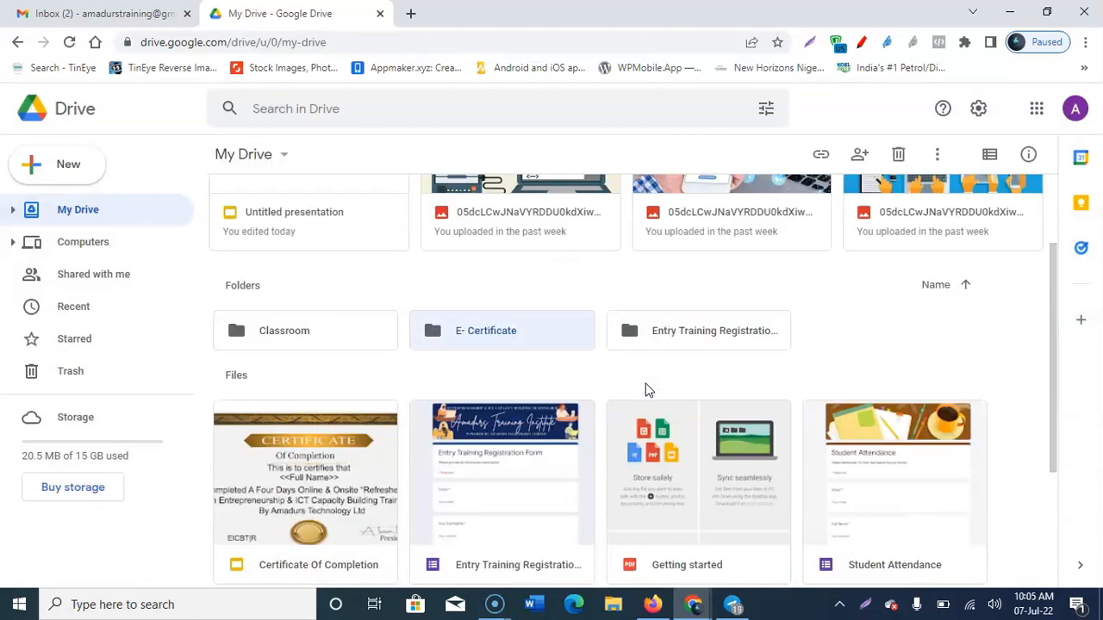
left_click(469, 335)
double_click(470, 335)
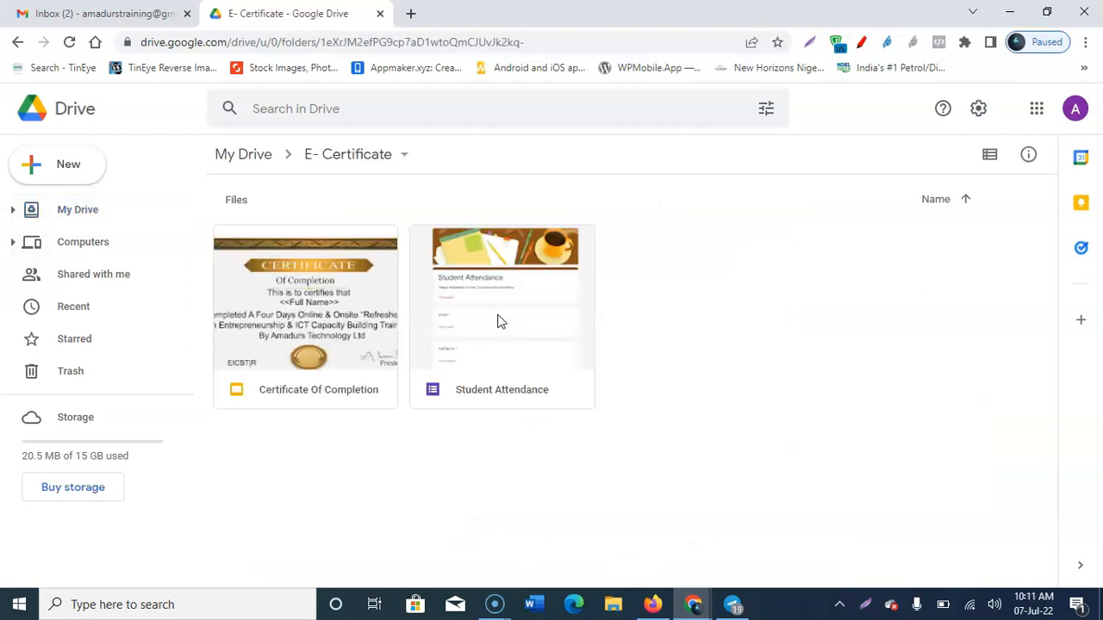
double_click(500, 321)
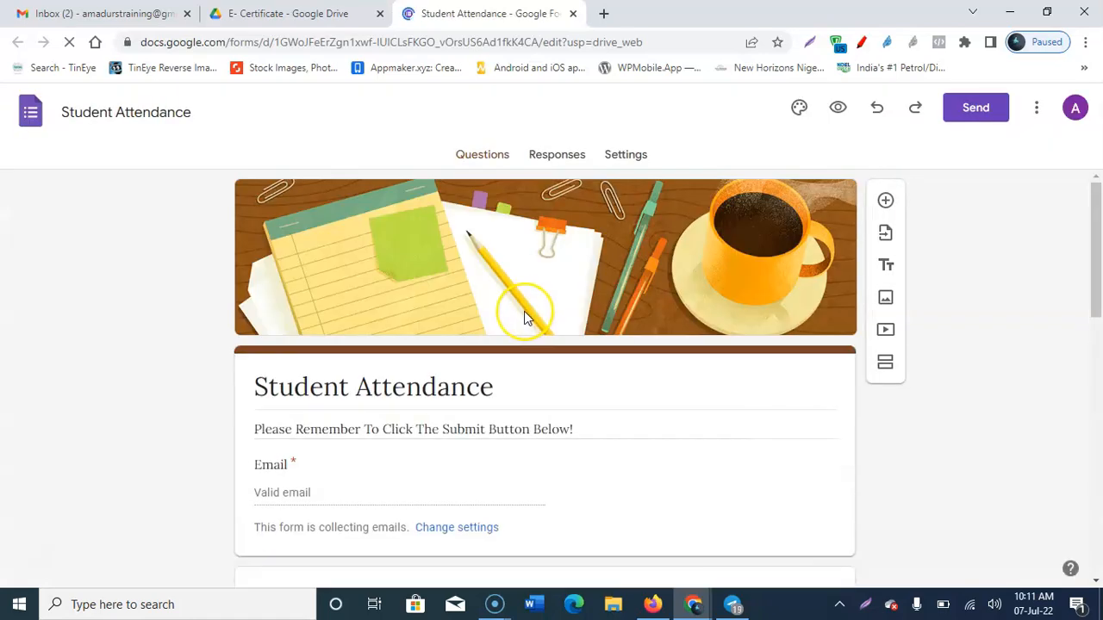
Step: Review the Student Attendance questions, including Name, then view its Responses tab showing 0 responses
scroll(525, 318, "down", 2)
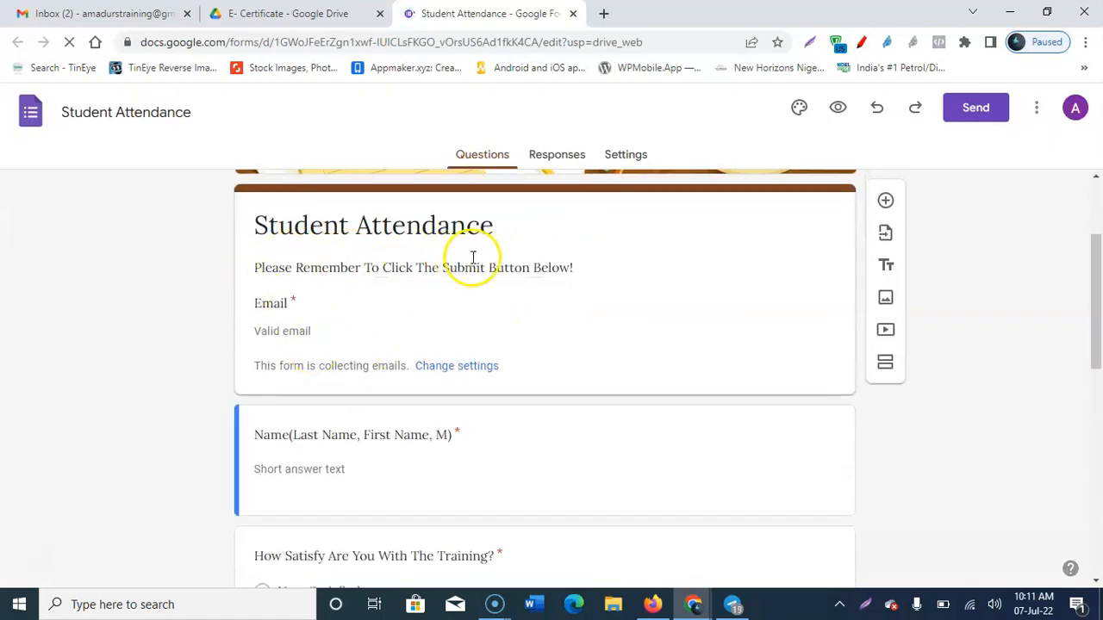
scroll(306, 326, "down", 1)
scroll(306, 326, "down", 3)
left_click(337, 299)
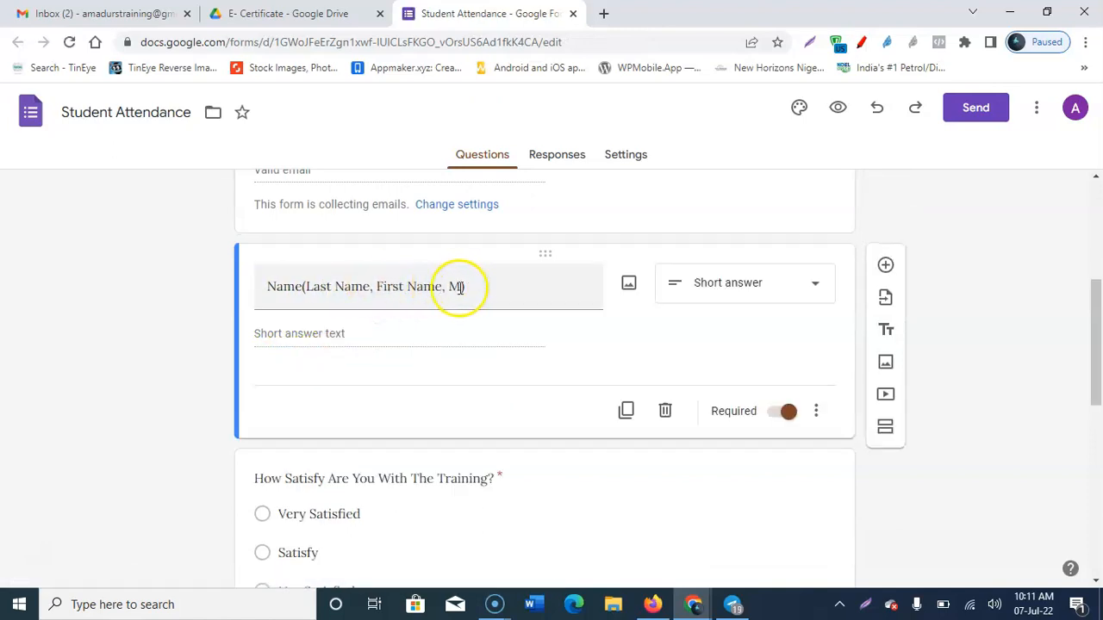
scroll(460, 299, "down", 6)
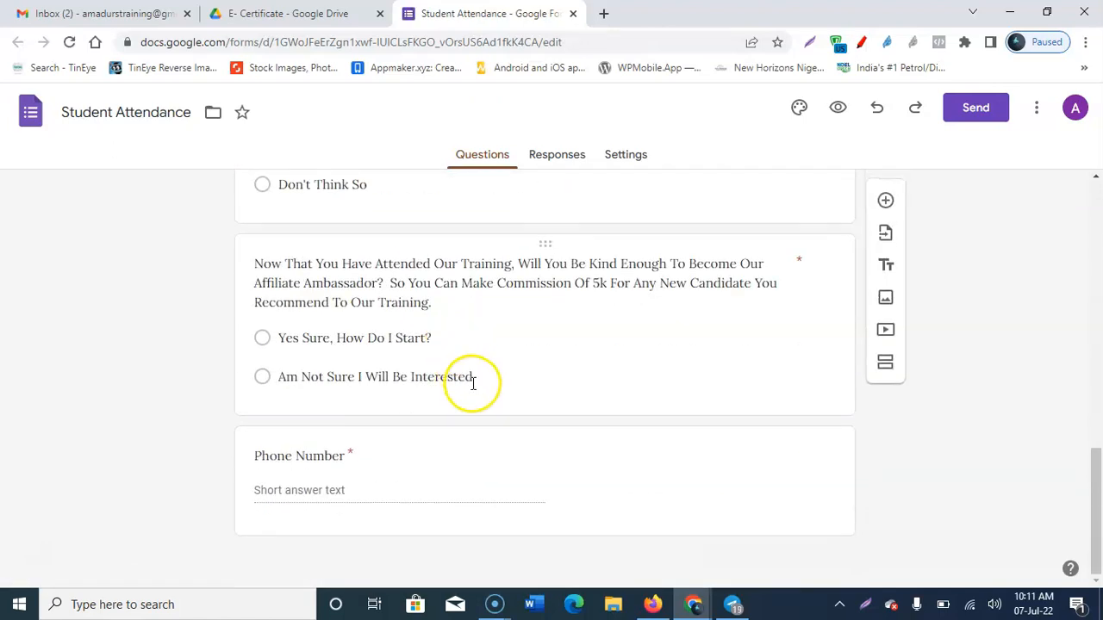
scroll(470, 382, "up", 5)
scroll(498, 393, "up", 6)
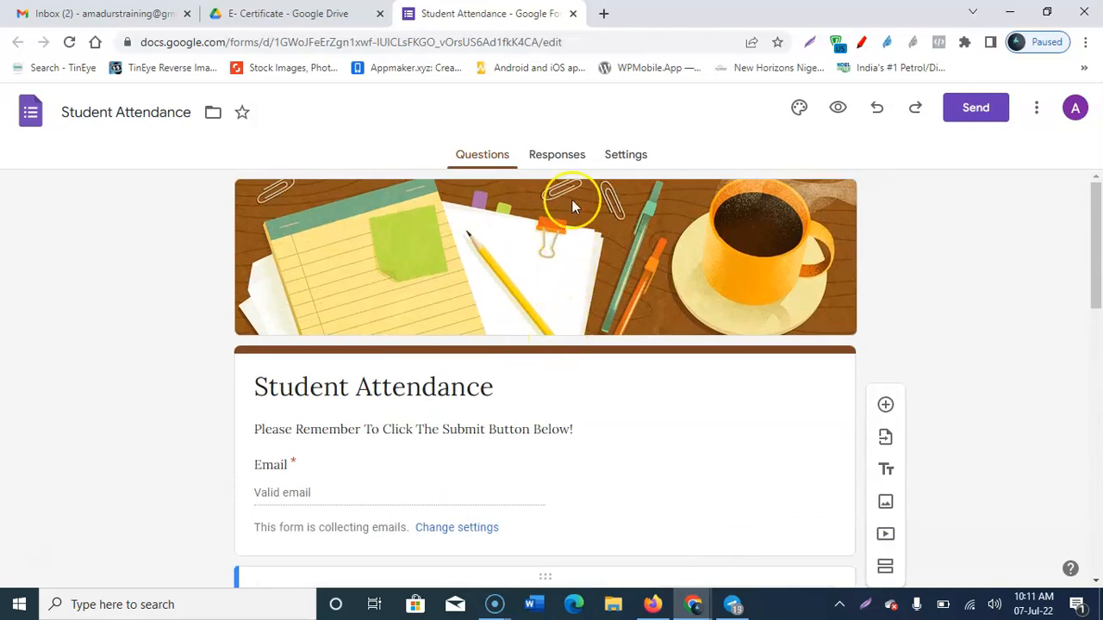
left_click(561, 161)
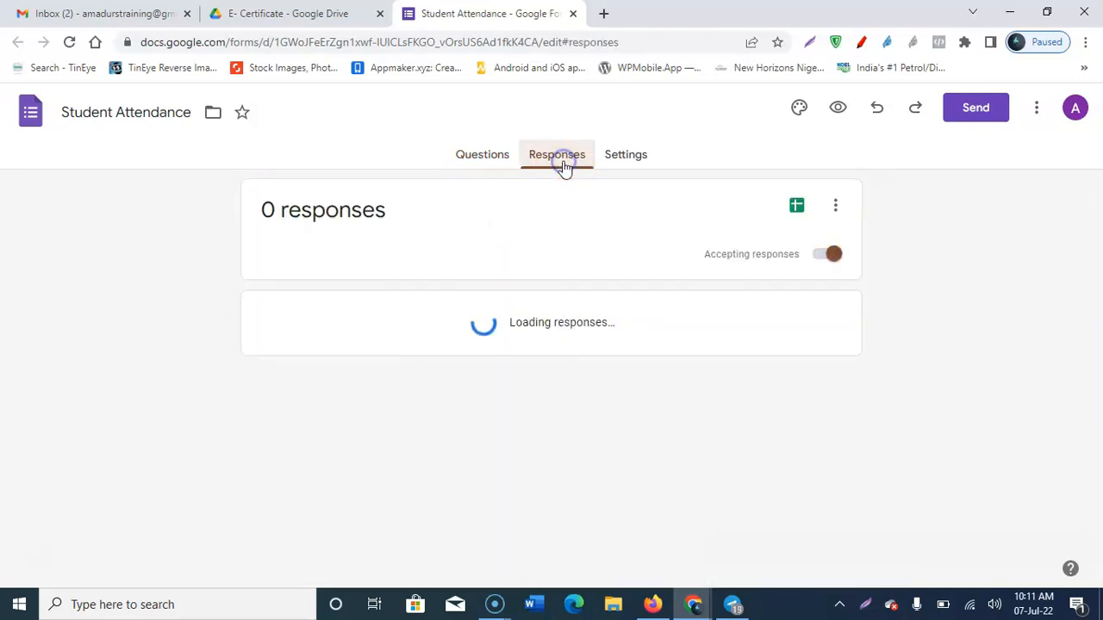
Step: Open the Student Attendance (Responses) spreadsheet with the View in Sheets icon
left_click(797, 208)
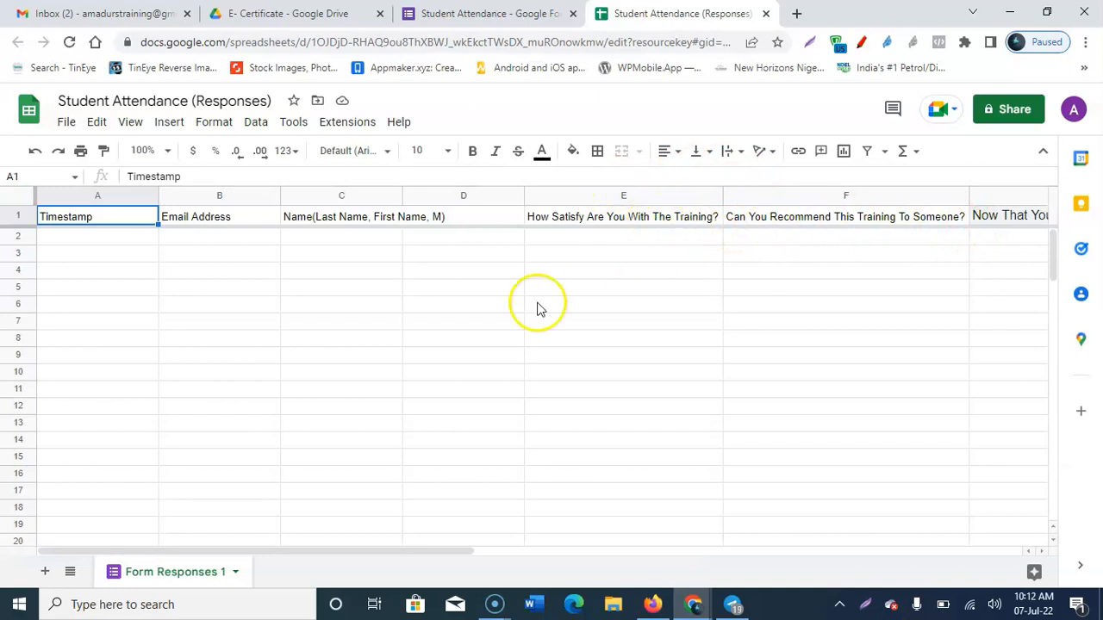
Step: Confirm in the Sheets add-on marketplace that Autocrat is installed
left_click_drag(517, 541, 635, 535)
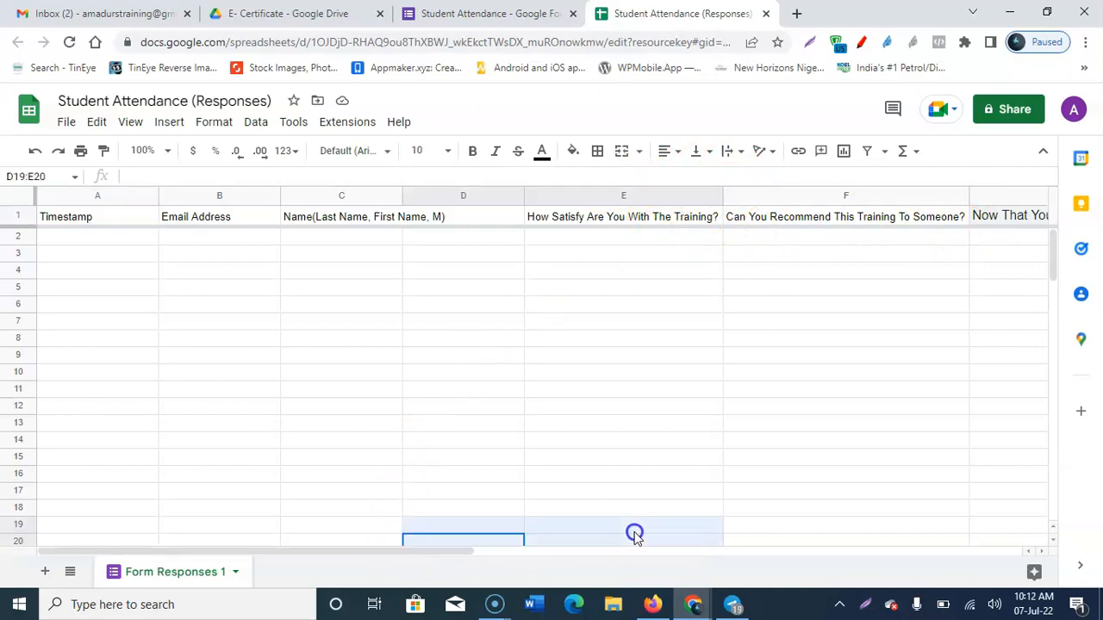
left_click_drag(404, 548, 387, 534)
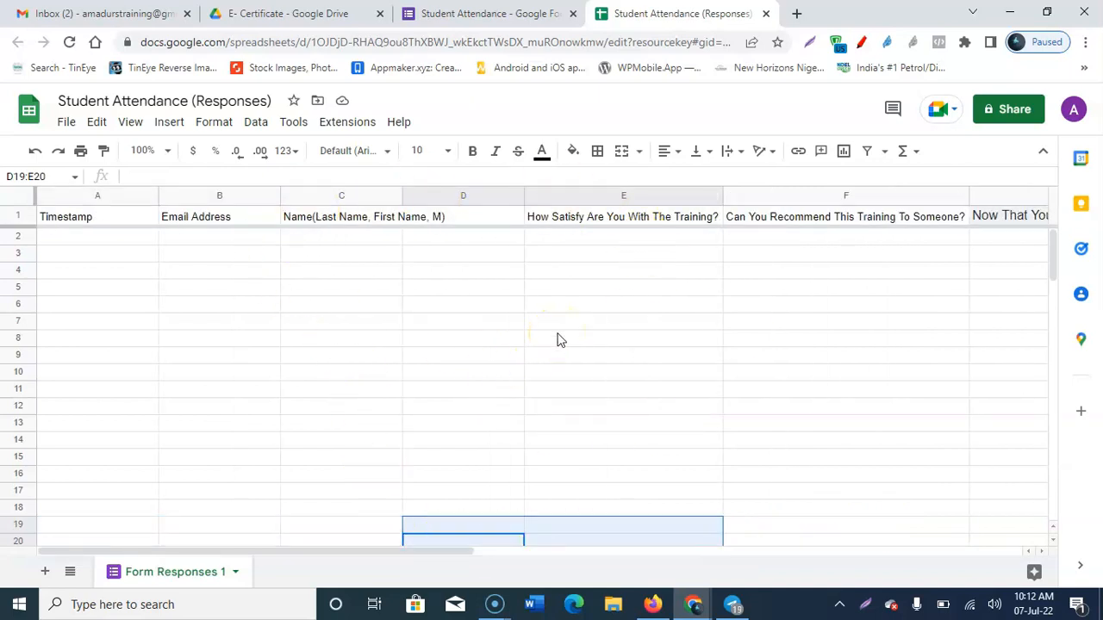
left_click(347, 123)
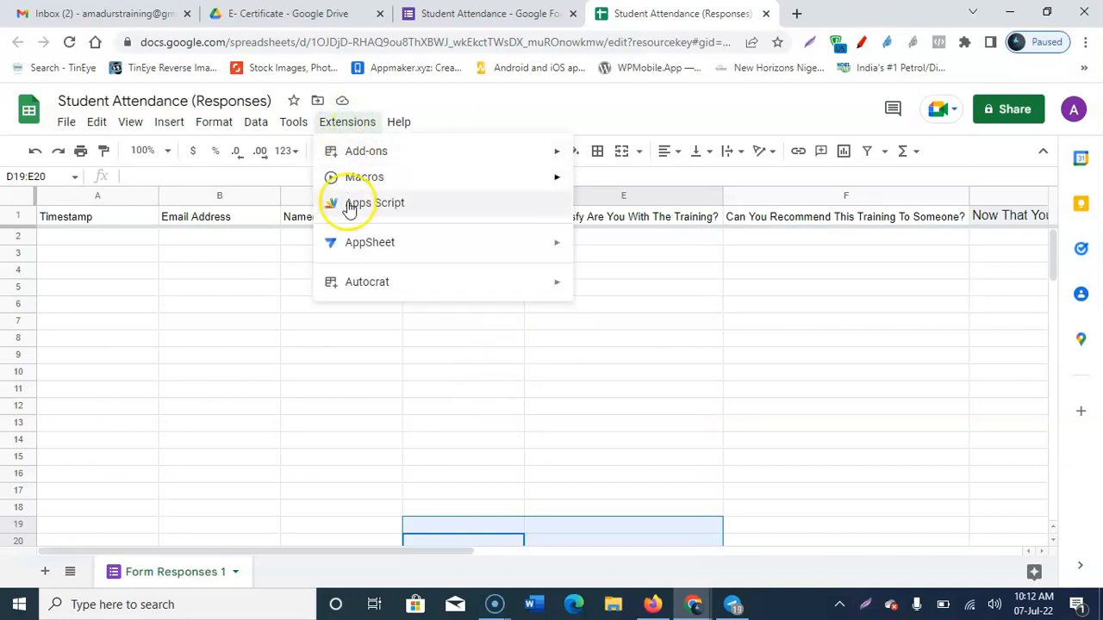
left_click(365, 287)
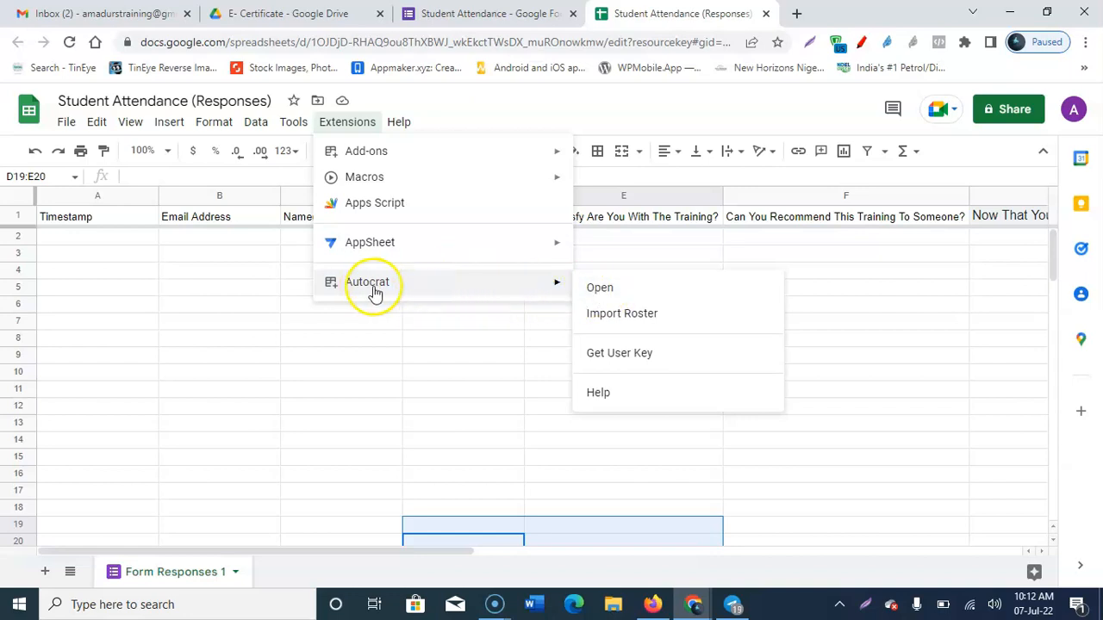
mouse_move(414, 163)
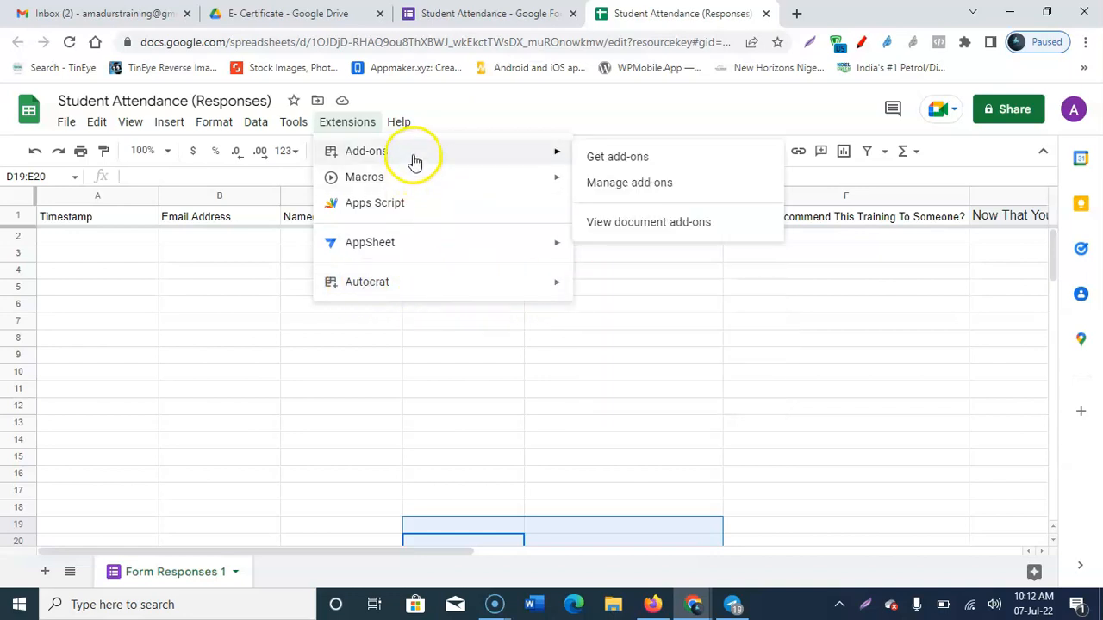
left_click(614, 155)
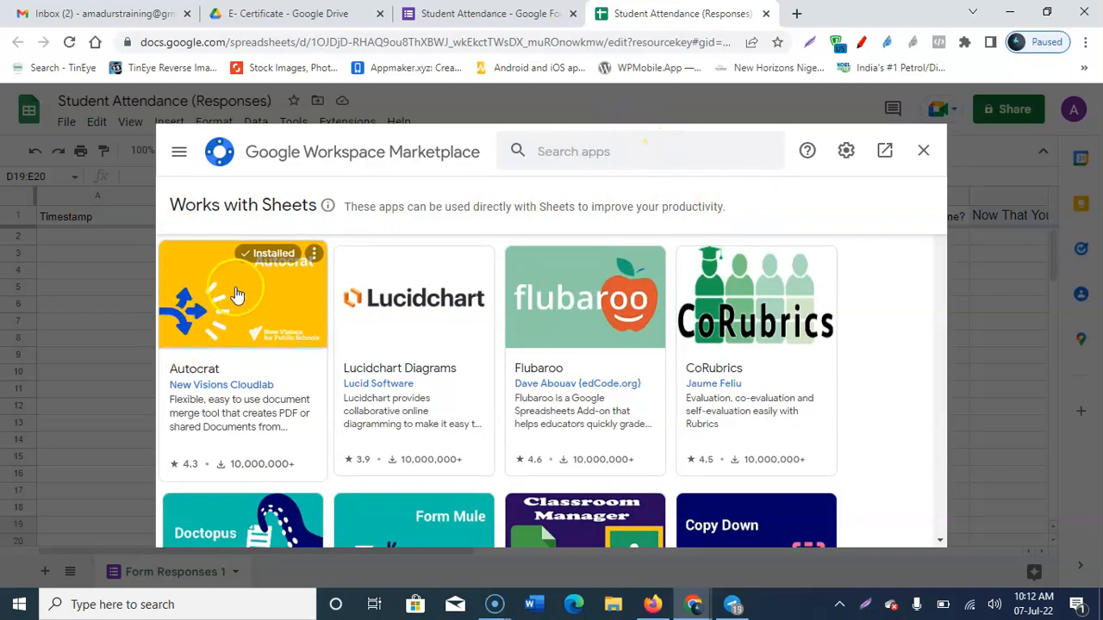
left_click(923, 151)
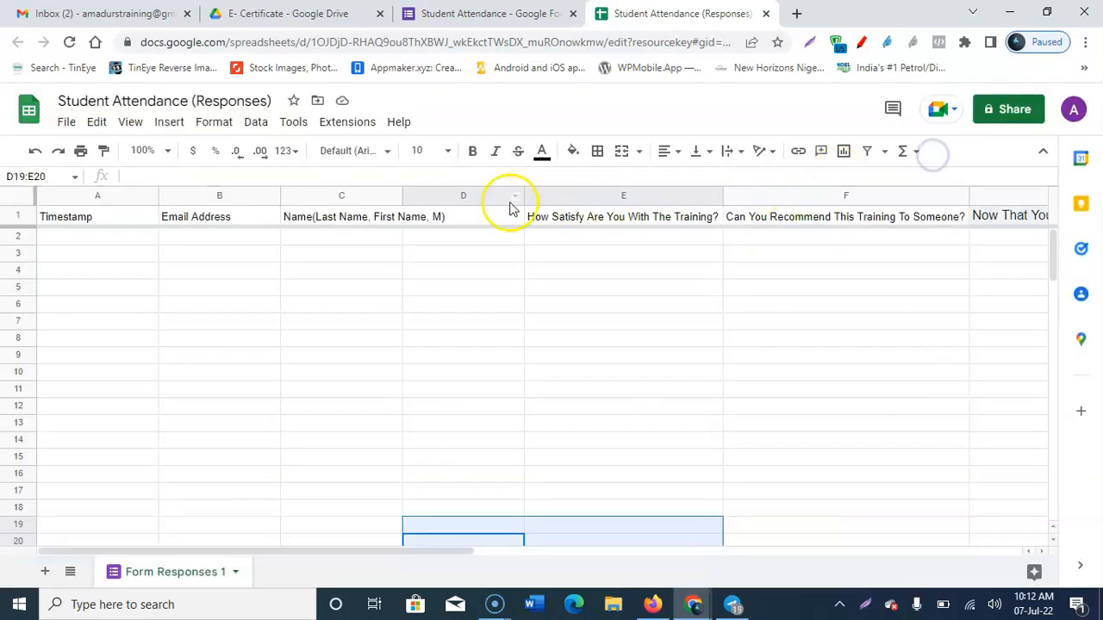
Step: Launch Autocrat from the Extensions menu, showing no merge jobs yet
left_click(363, 130)
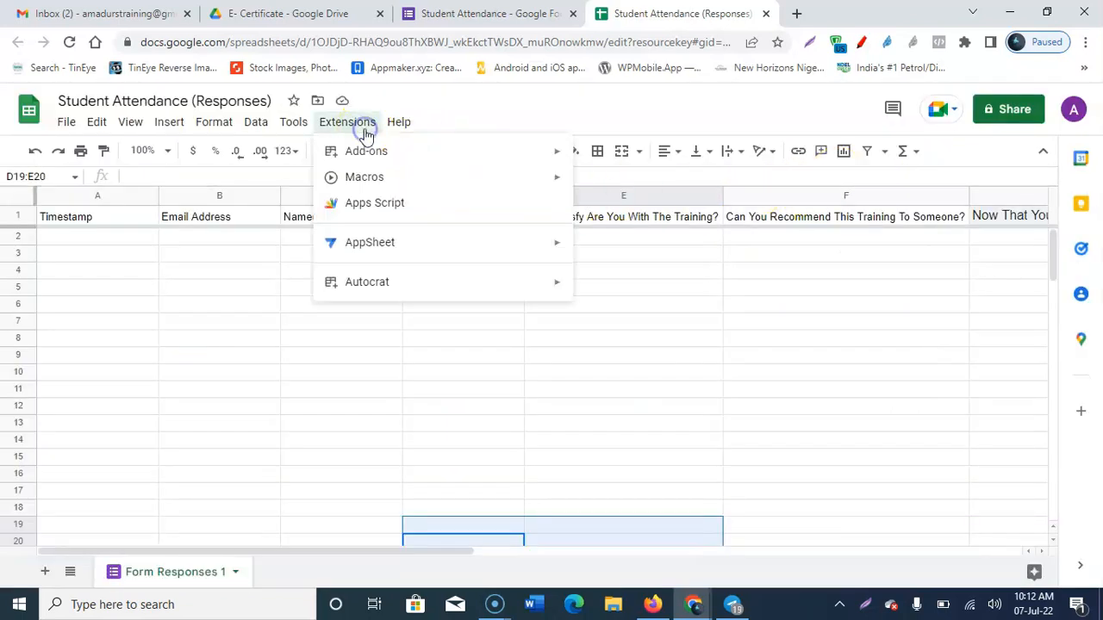
mouse_move(382, 277)
left_click(610, 285)
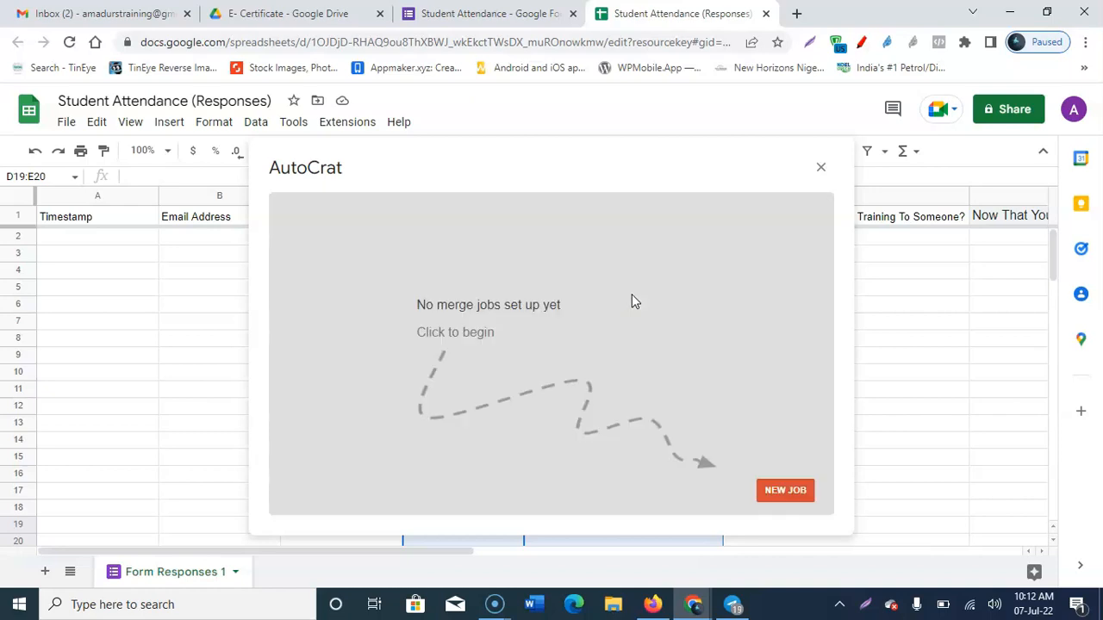
Step: Start a new Autocrat merge job named 'E- Certificate'
left_click(785, 496)
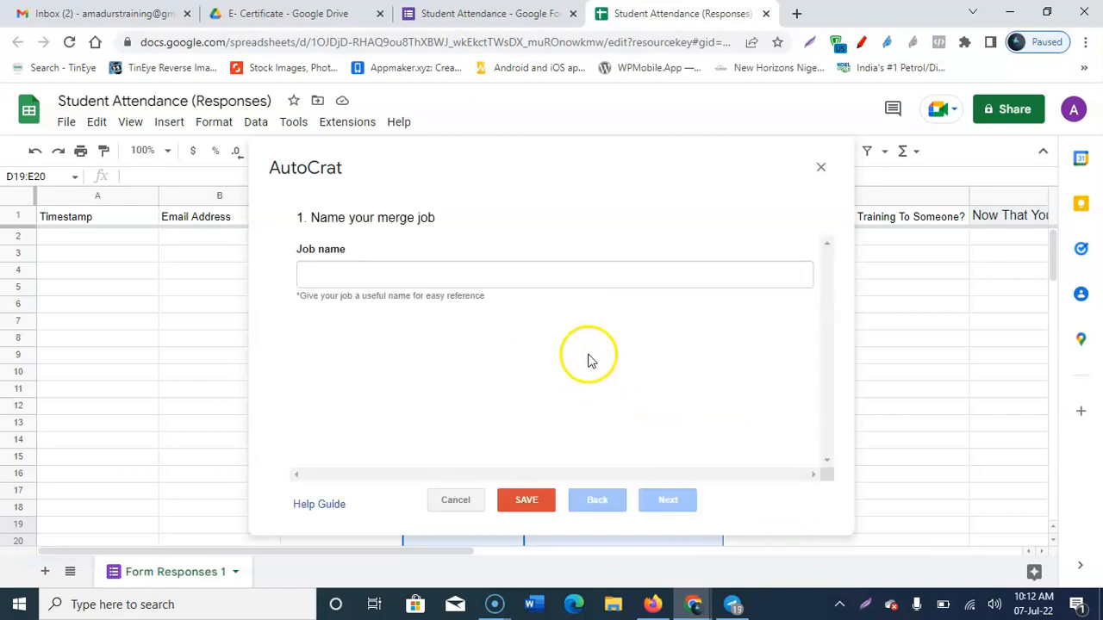
left_click(413, 274)
left_click(420, 314)
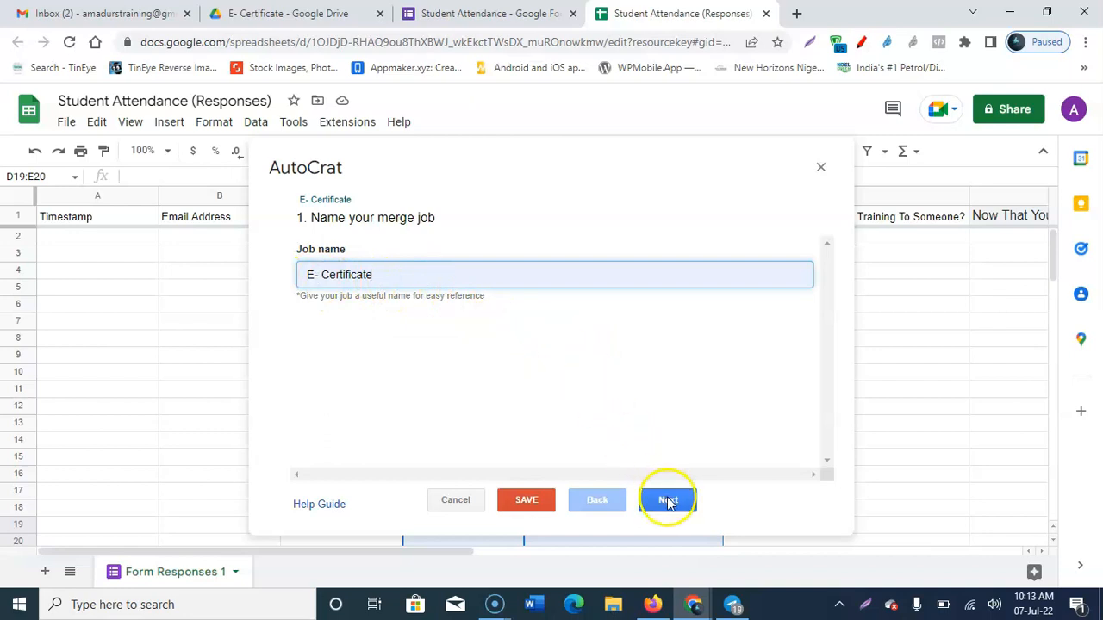
left_click(668, 500)
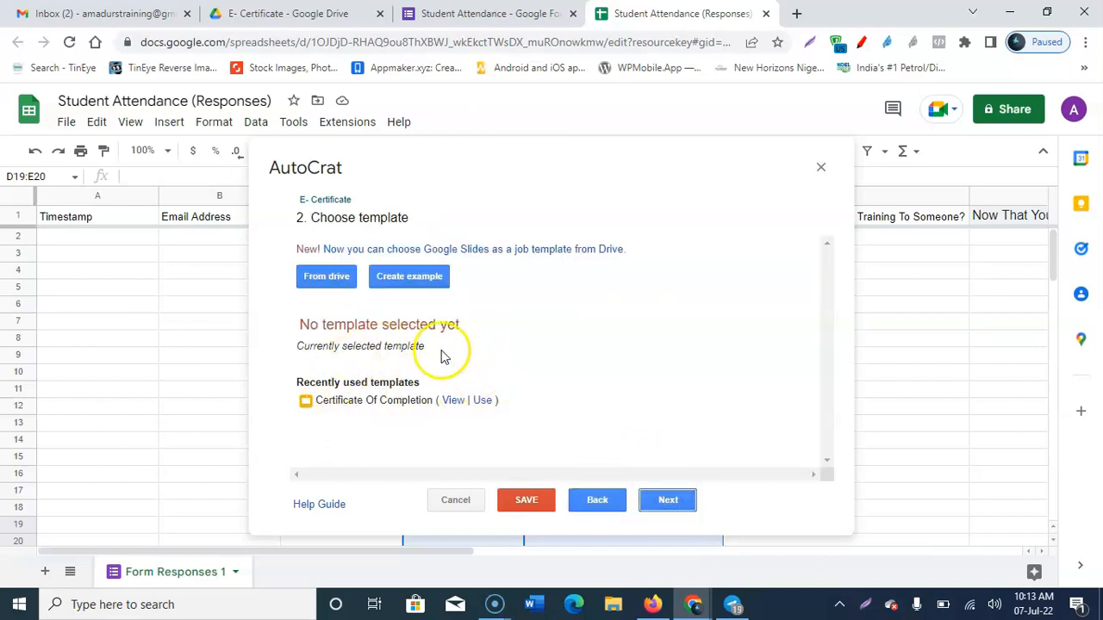
Step: Choose the Certificate Of Completion slides from Drive as the template
left_click(324, 276)
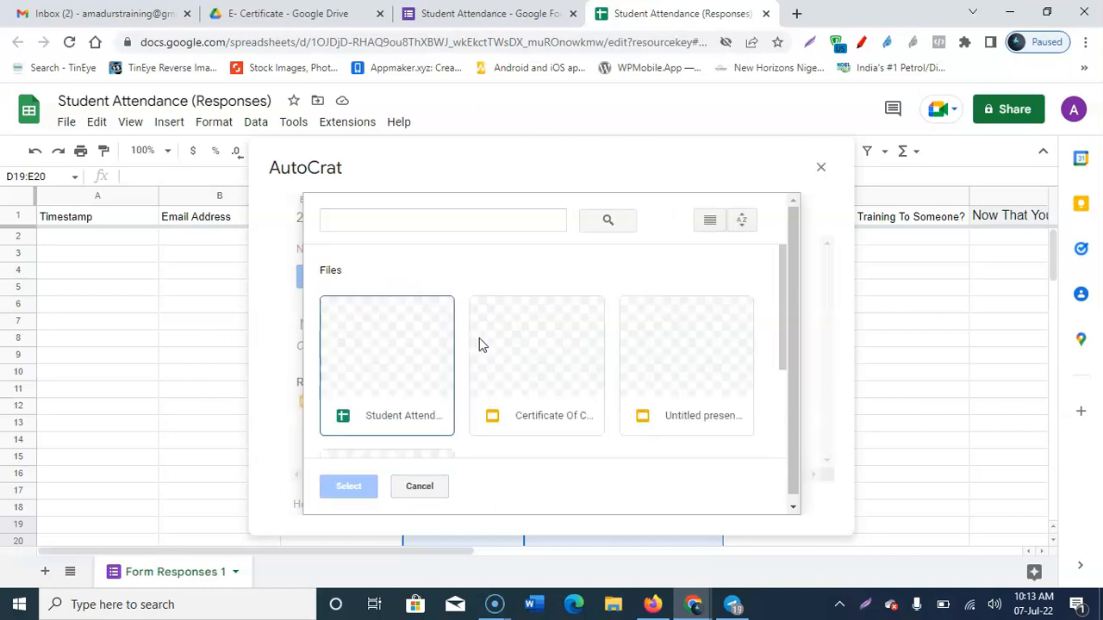
left_click(532, 345)
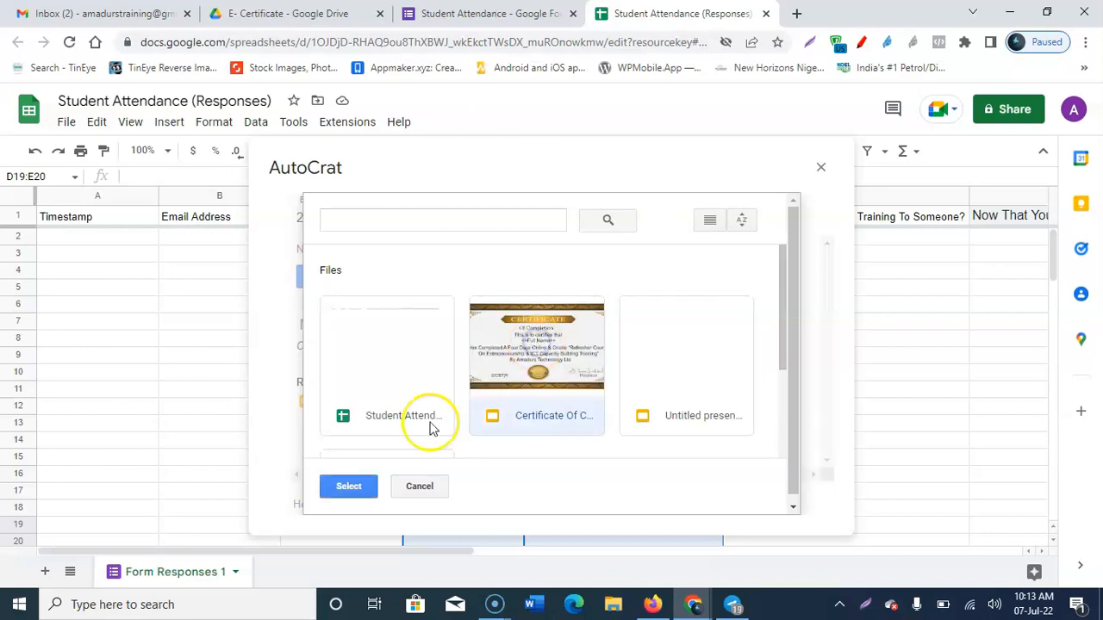
left_click(349, 486)
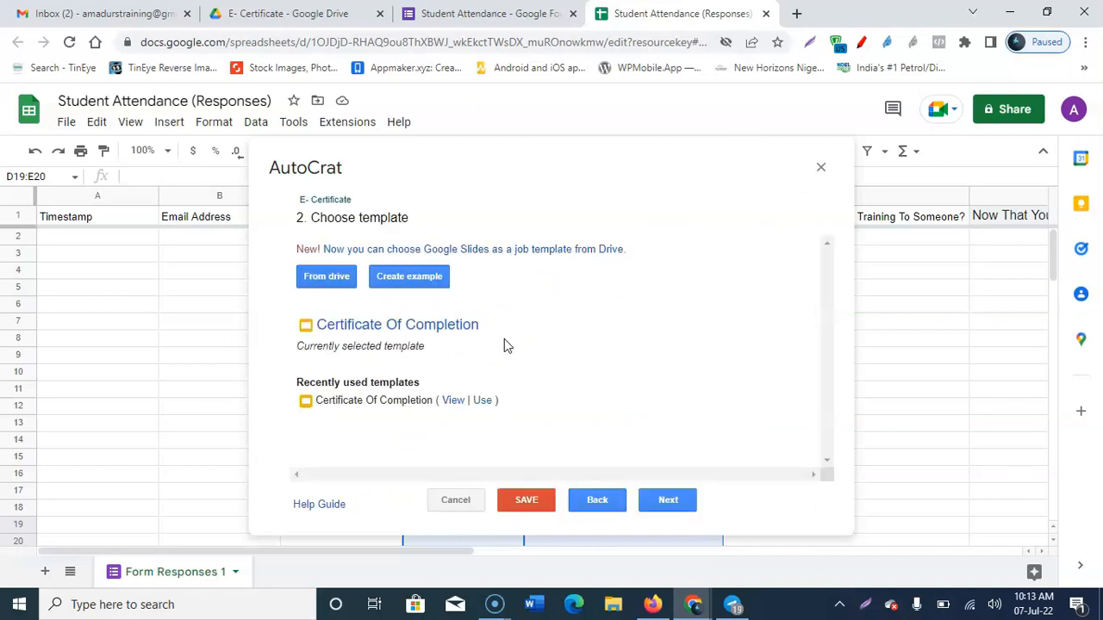
left_click(669, 502)
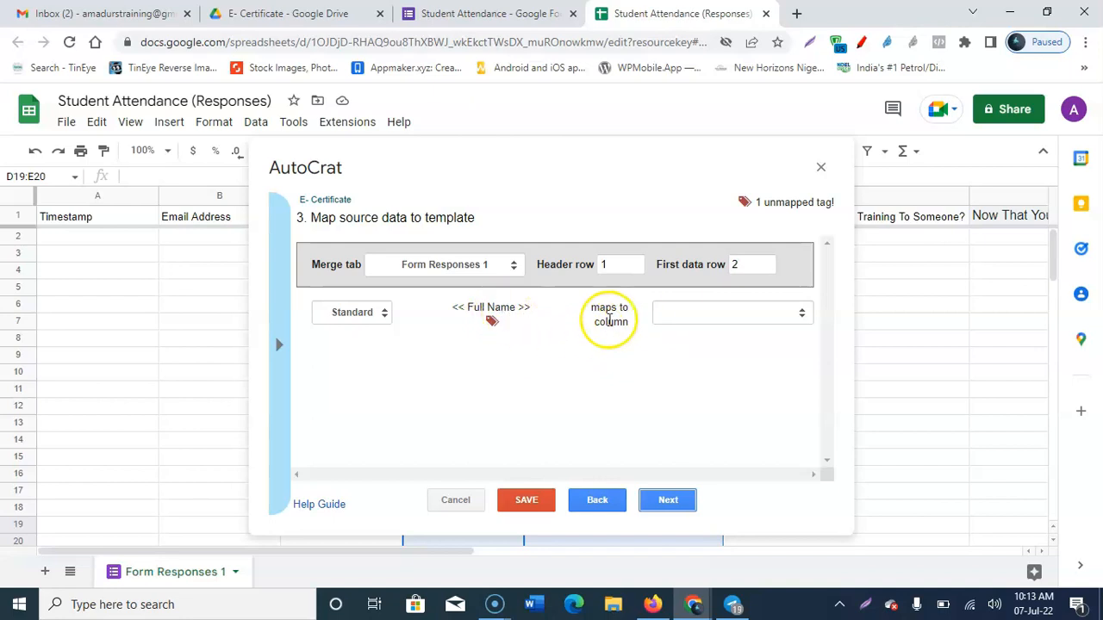
Step: Map the <<Full Name>> tag to the Name(Last Name, First Name, M) column
left_click(679, 315)
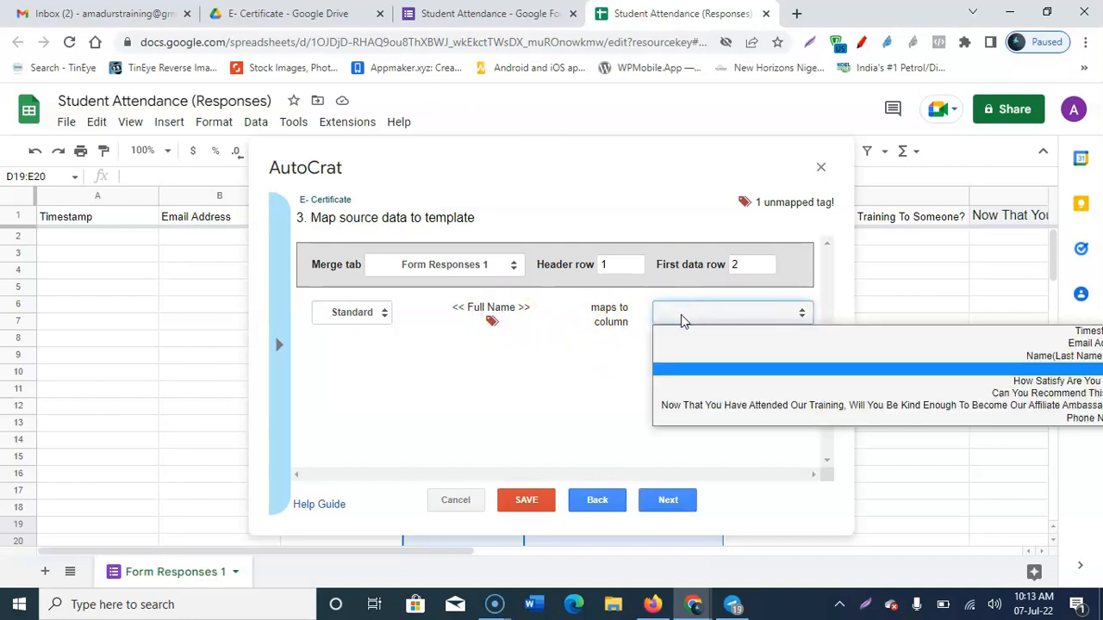
left_click(849, 357)
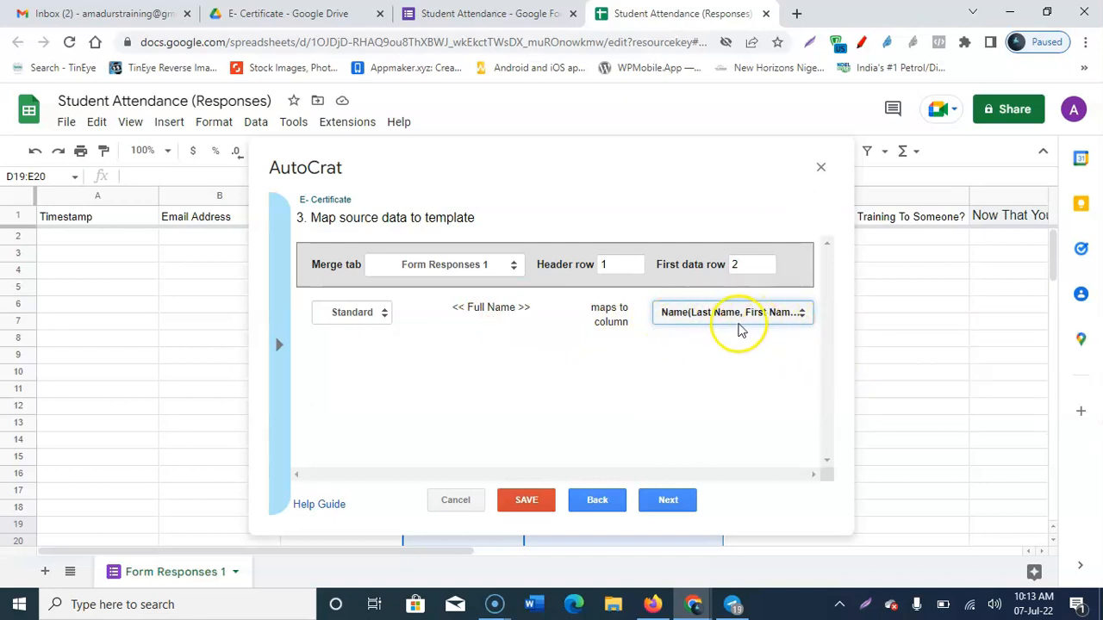
left_click(669, 500)
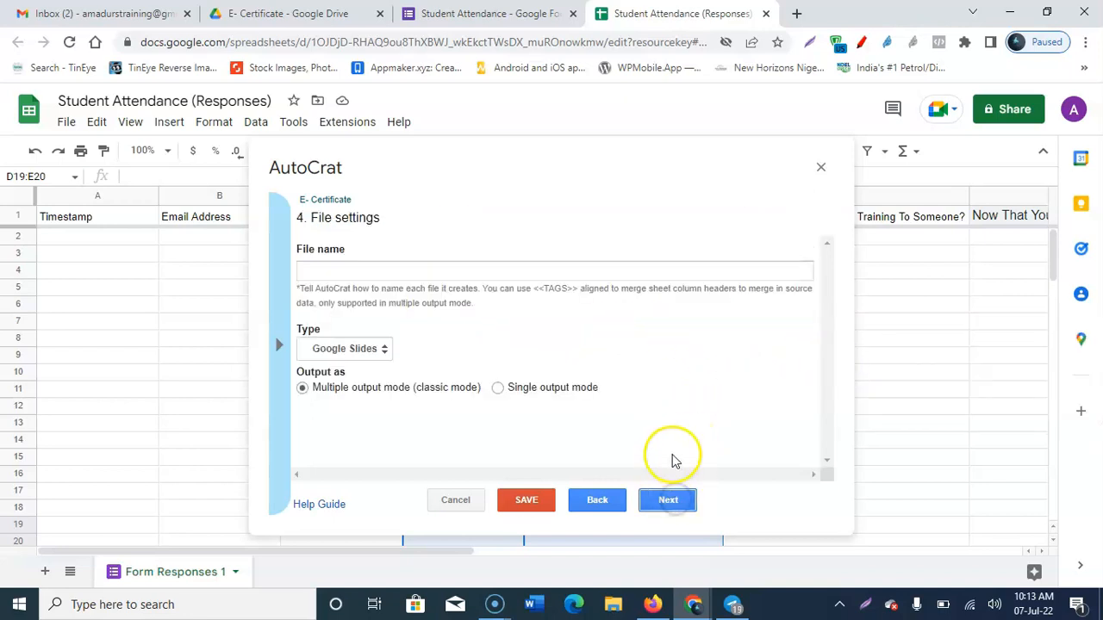
Step: Name the output files 'E-Certificate Of Attendance' as PDF in the E- Certificate folder, with no merge conditions
left_click(394, 271)
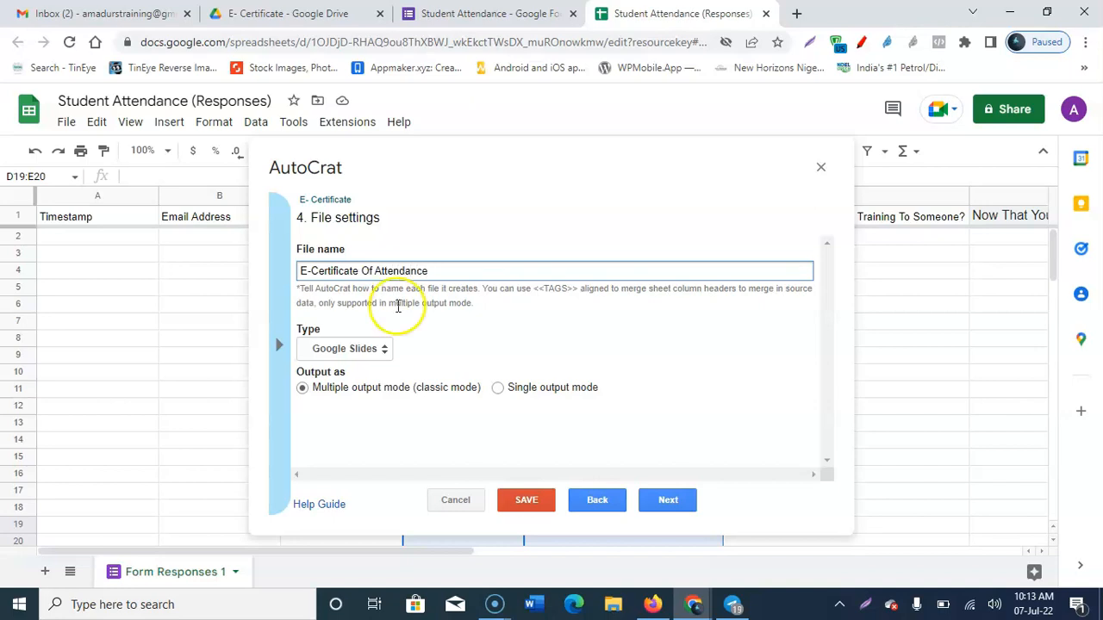
left_click(341, 354)
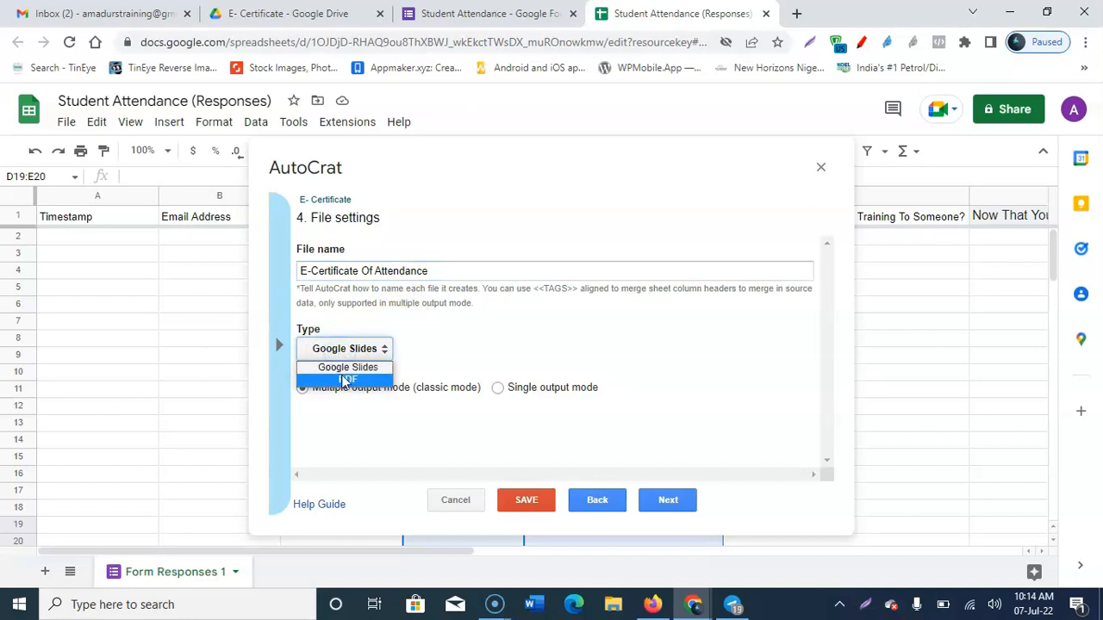
left_click(343, 380)
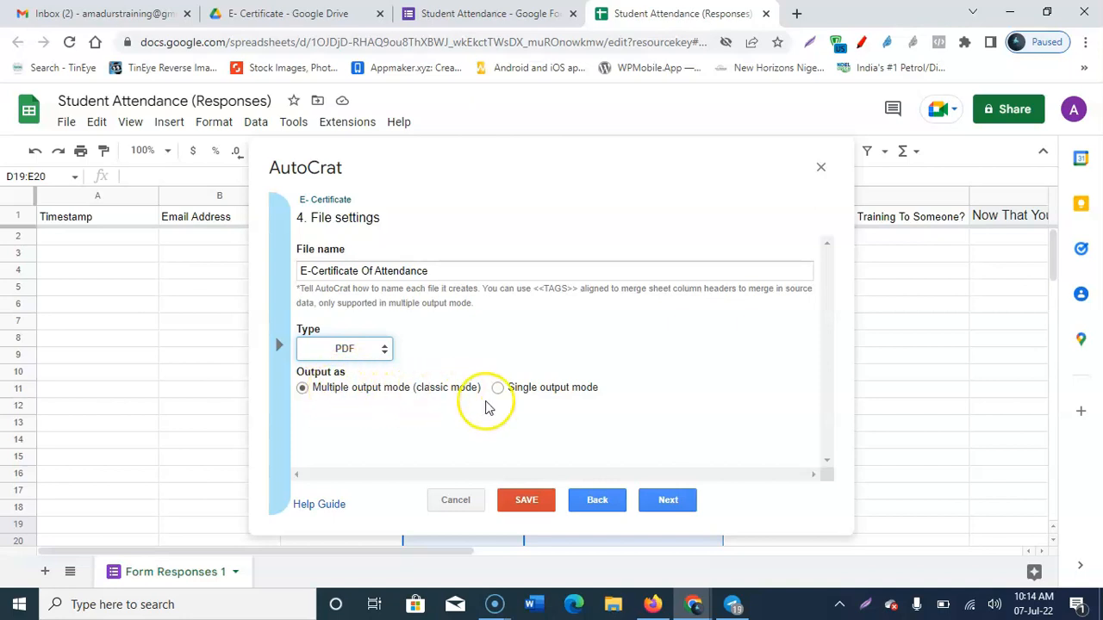
left_click(671, 502)
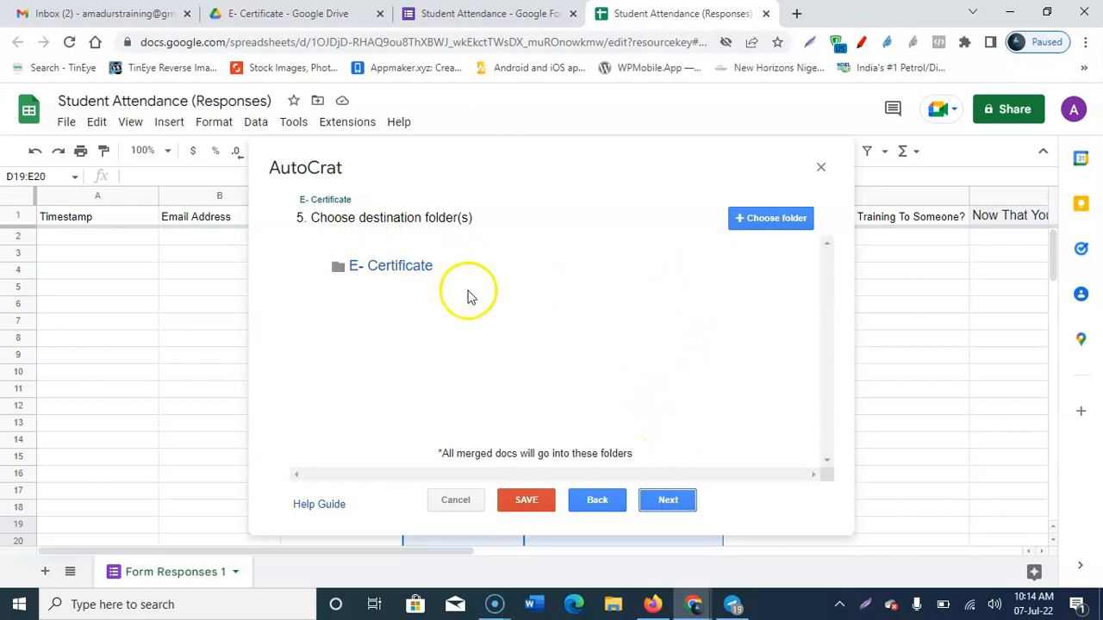
left_click(663, 501)
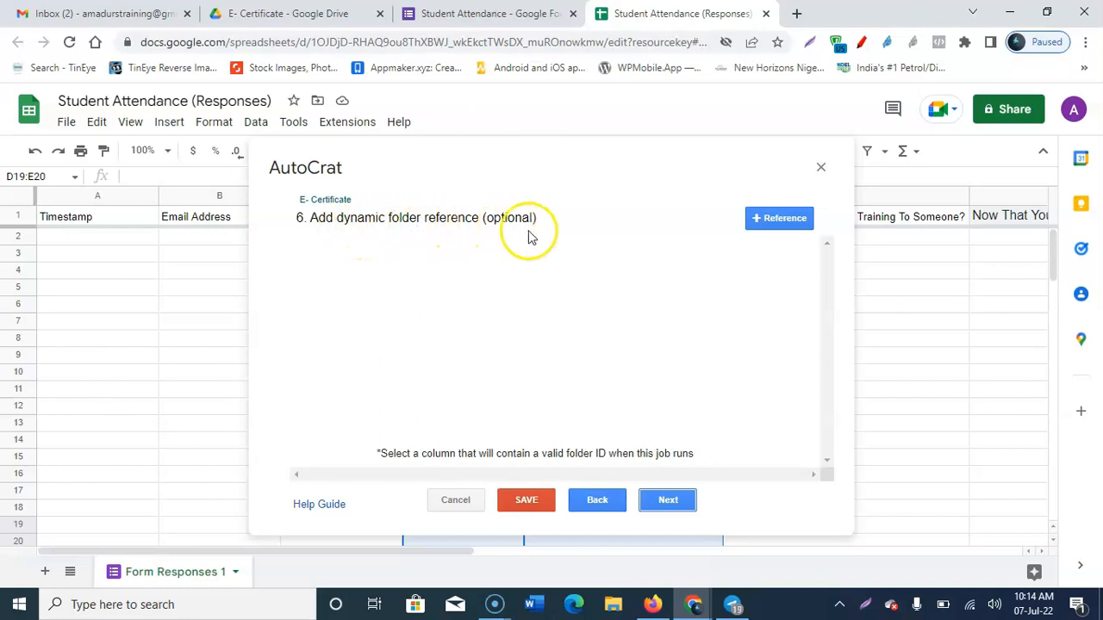
left_click(668, 504)
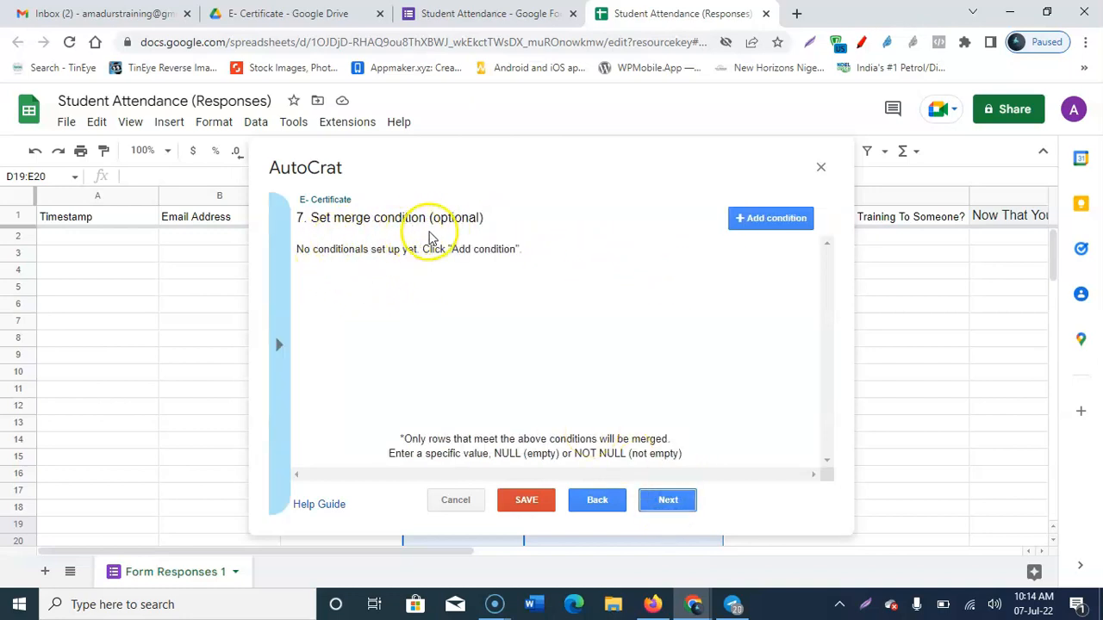
left_click(666, 500)
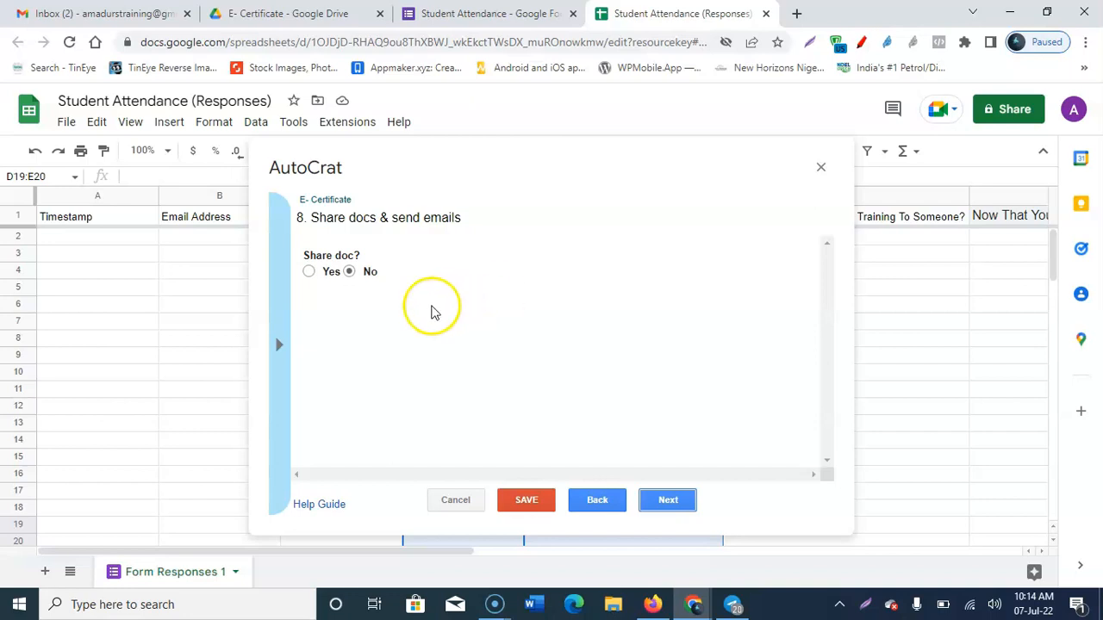
Step: Set Share doc? to Yes and Allow collaborators to re-share to No
left_click(310, 272)
scroll(482, 284, "down", 2)
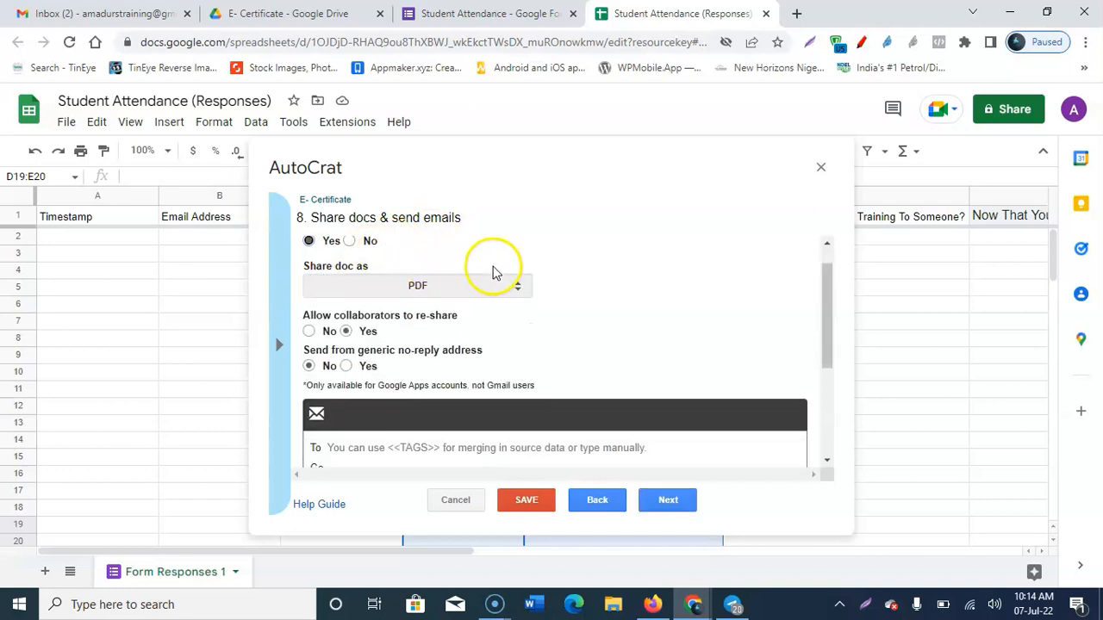
scroll(440, 297, "up", 2)
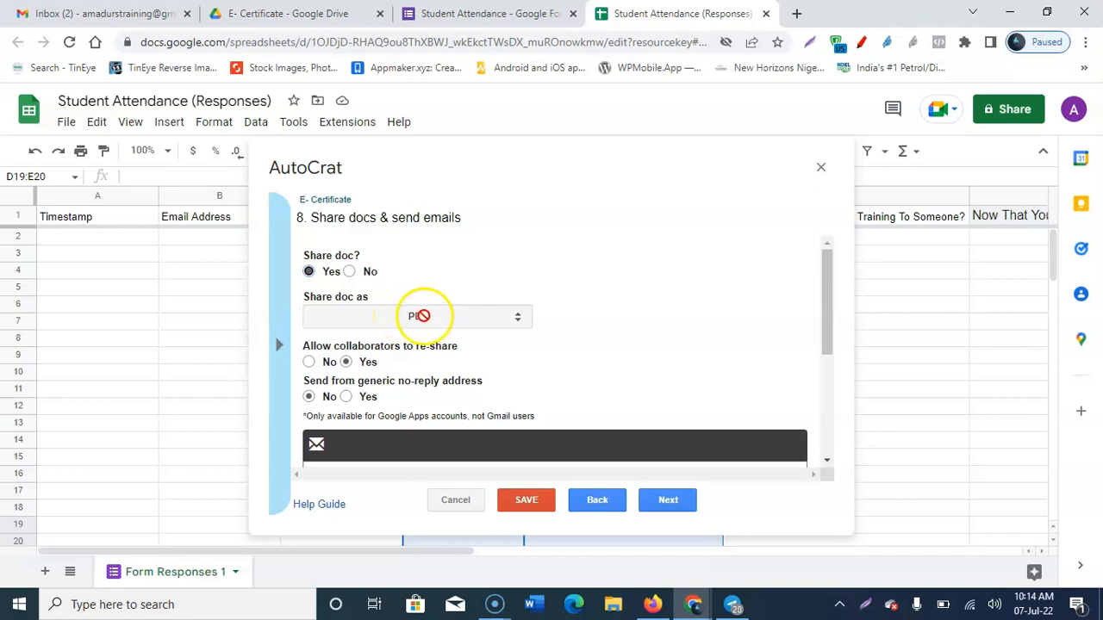
scroll(446, 346, "down", 1)
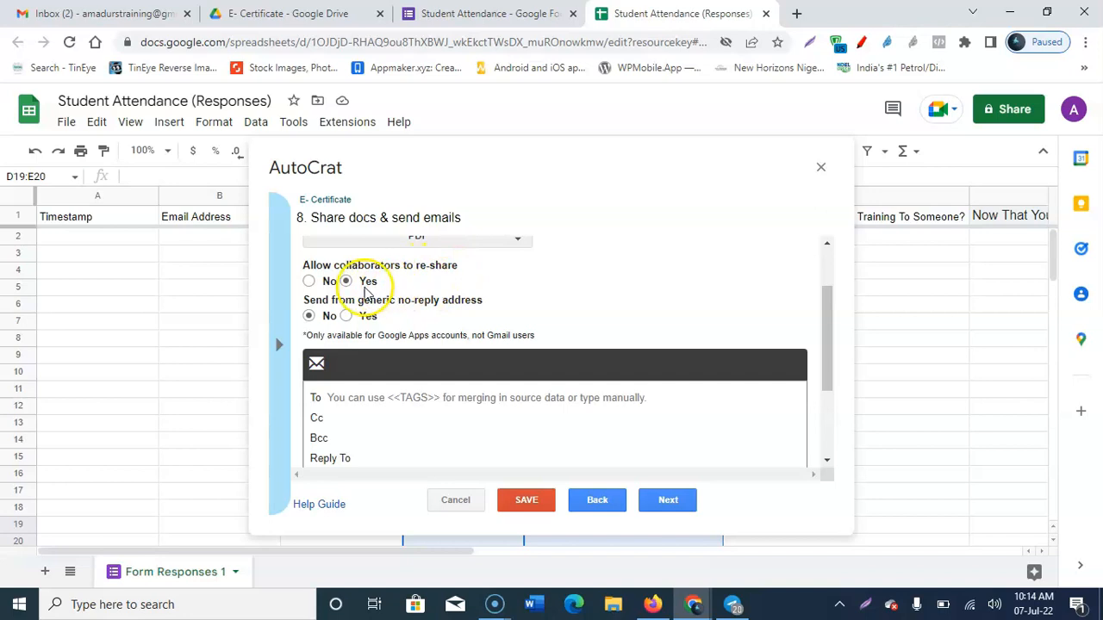
left_click(311, 284)
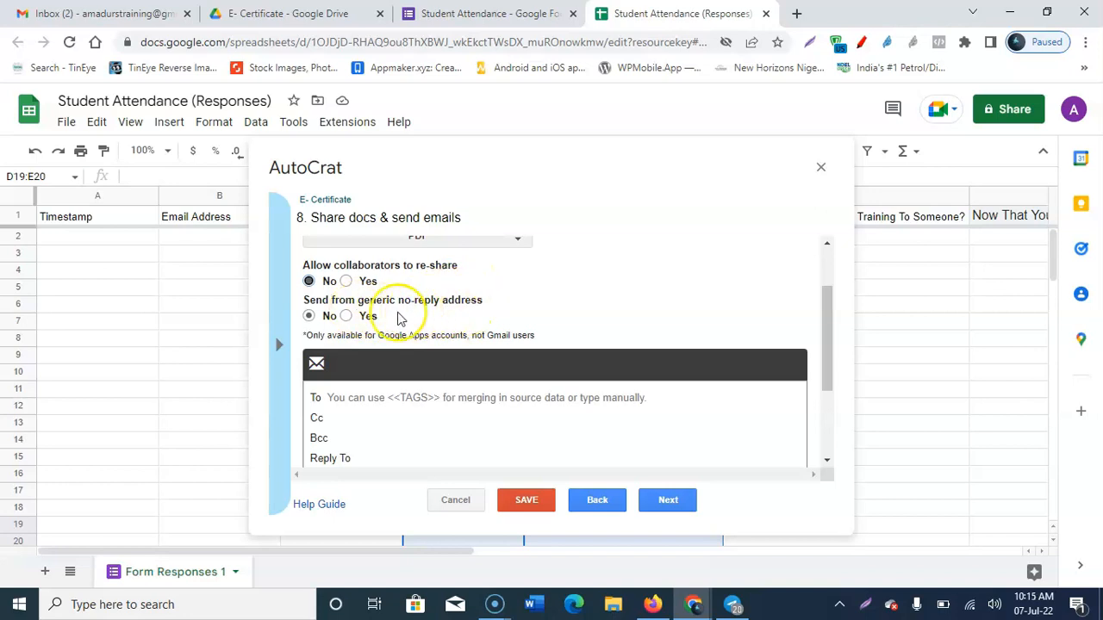
scroll(397, 318, "down", 1)
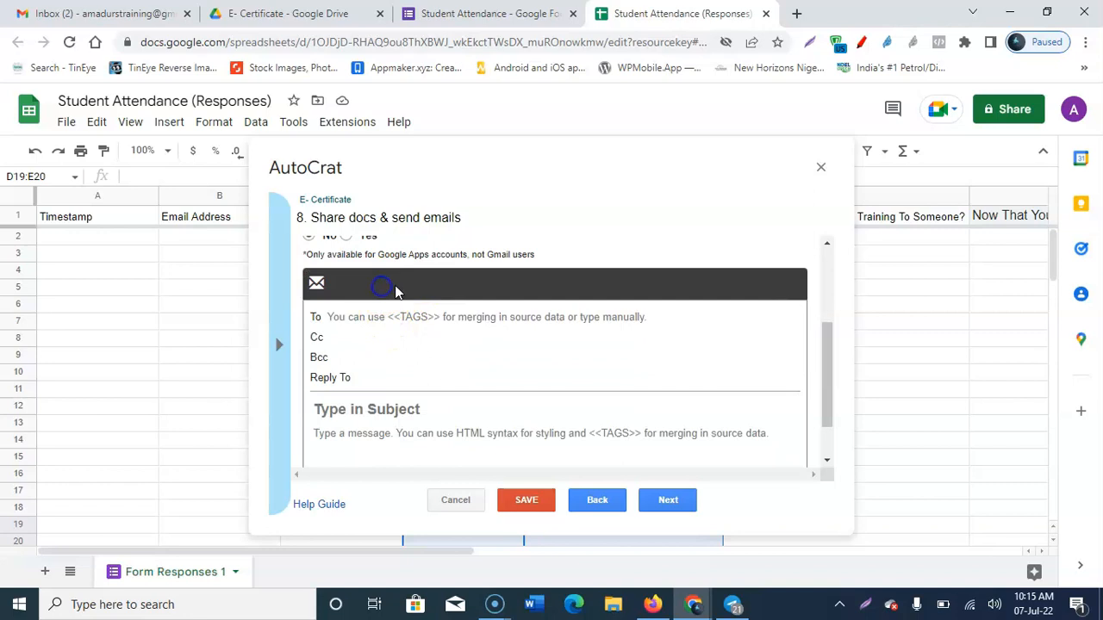
scroll(384, 293, "up", 2)
scroll(392, 384, "down", 2)
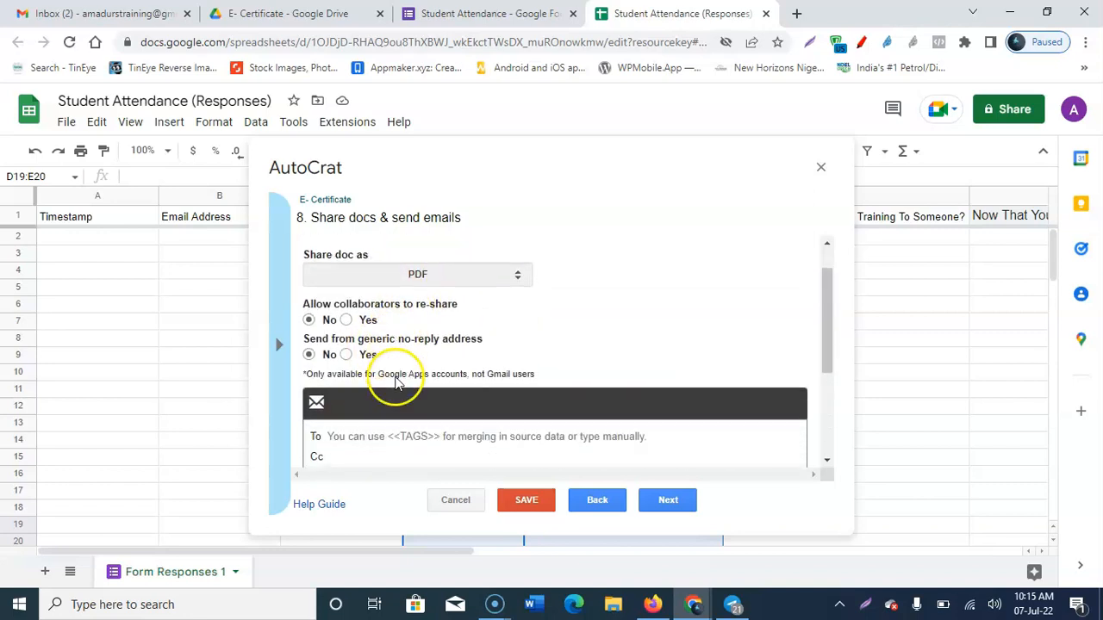
left_click(395, 317)
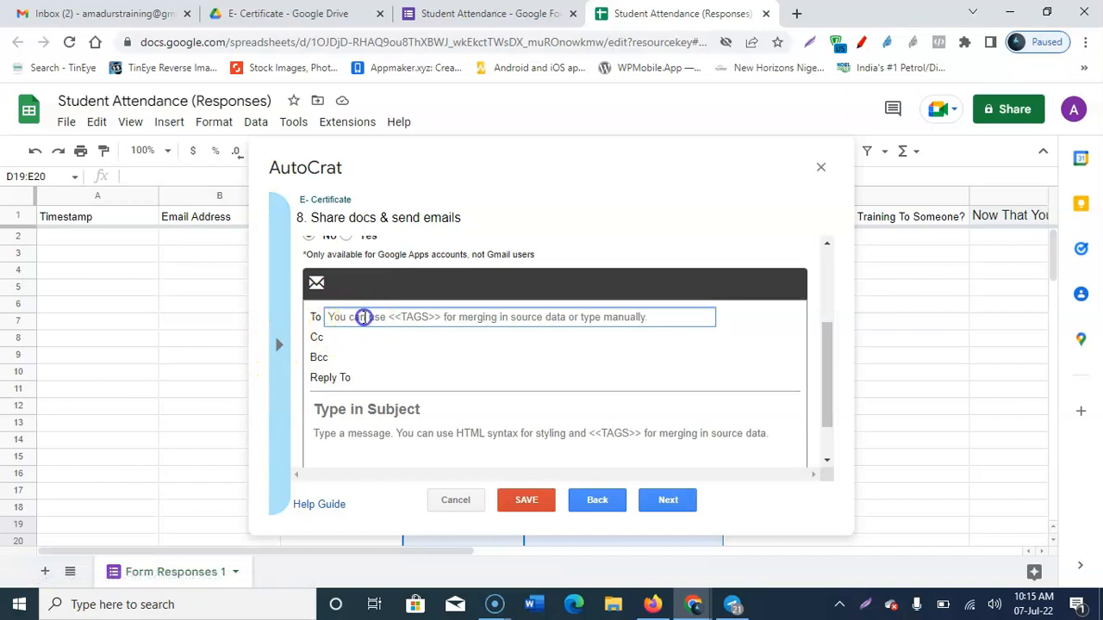
Step: Paste the <<Email Address>> merge tag into the email's To field
left_click(282, 348)
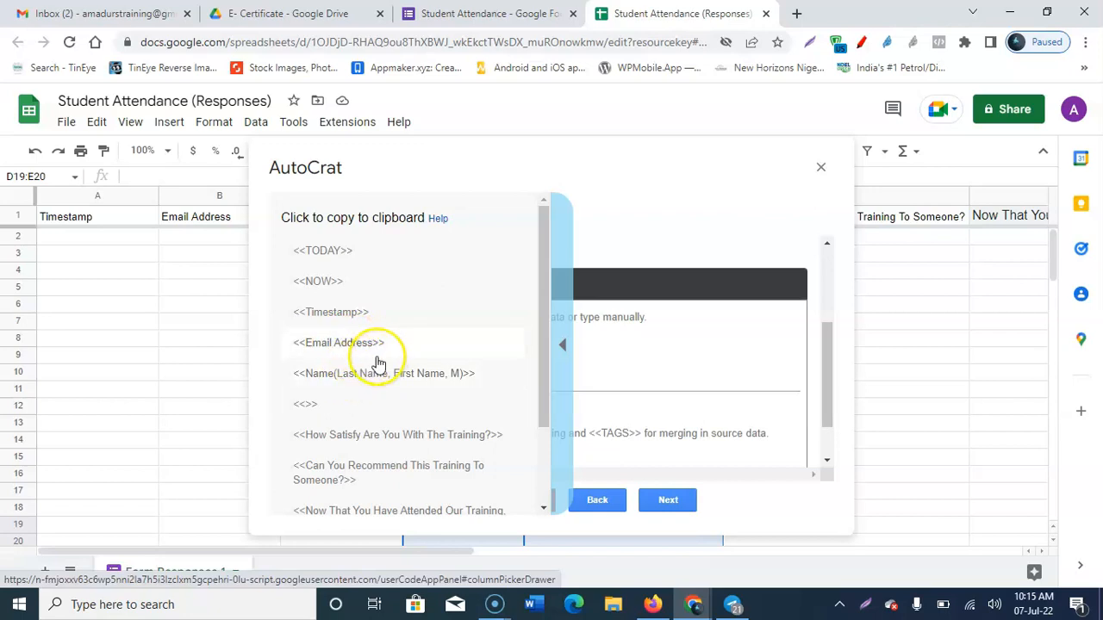
left_click(562, 347)
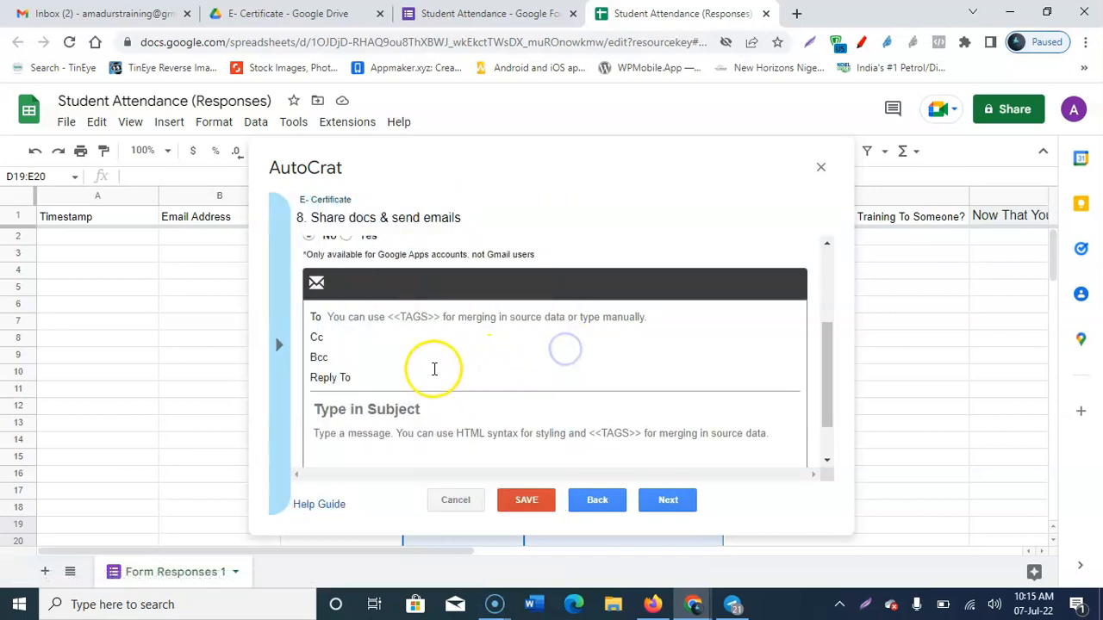
left_click(372, 317)
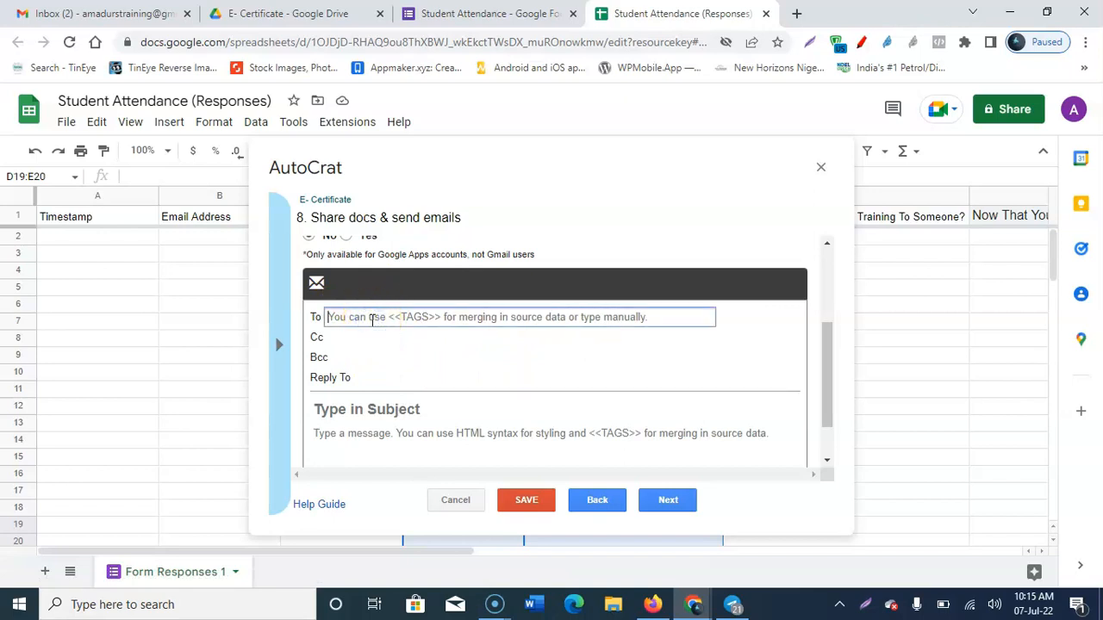
left_click(282, 348)
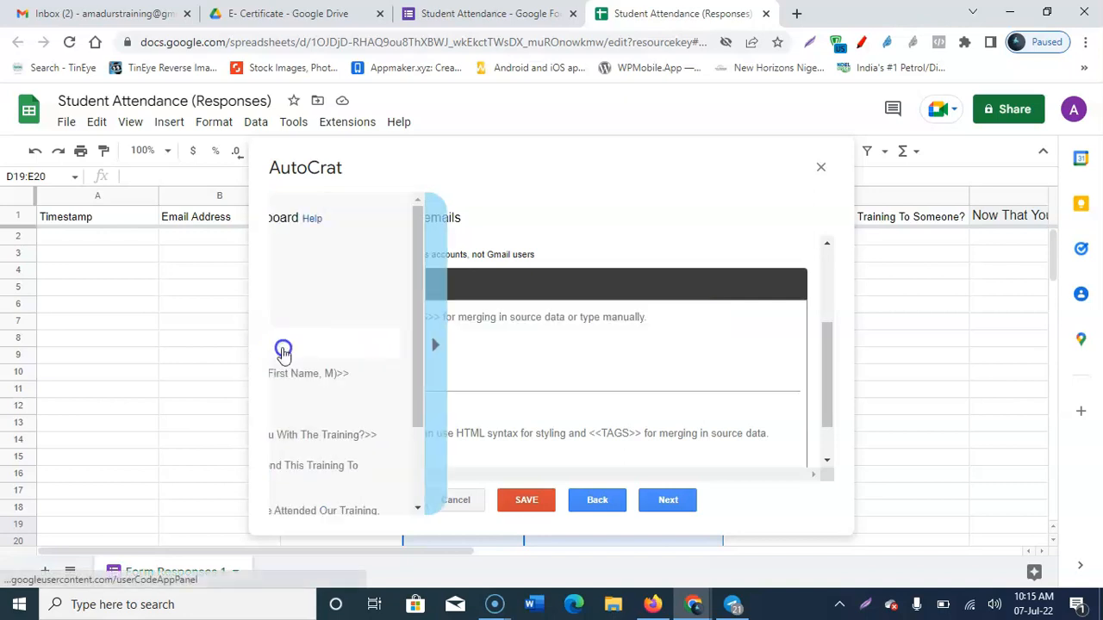
left_click(333, 344)
key("ctrl+c")
left_click(431, 316)
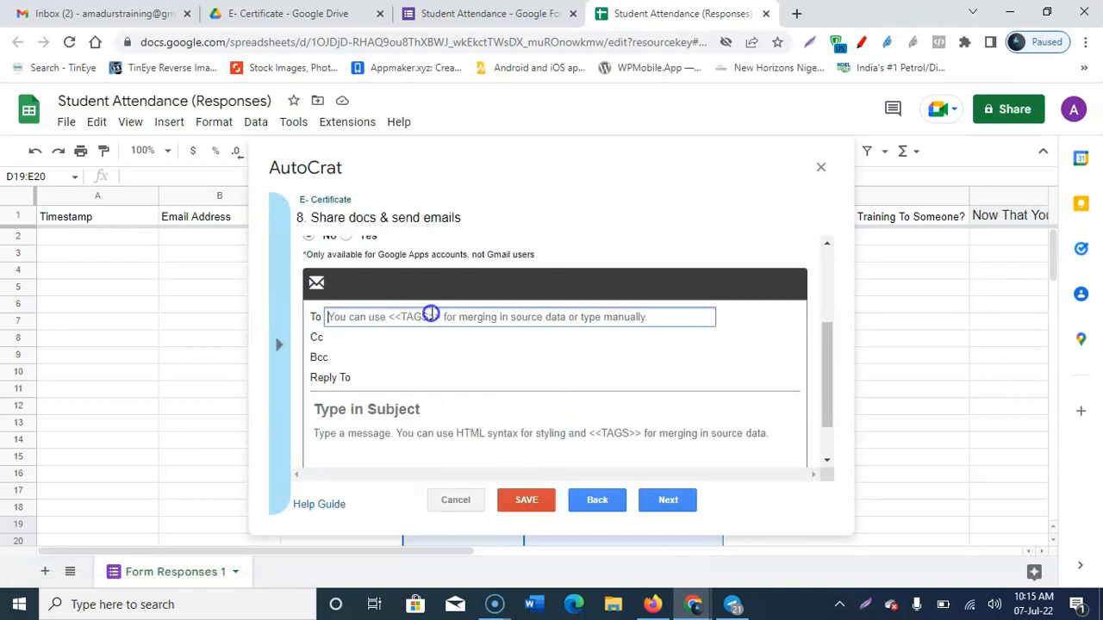
key("ctrl+v")
left_click(446, 314)
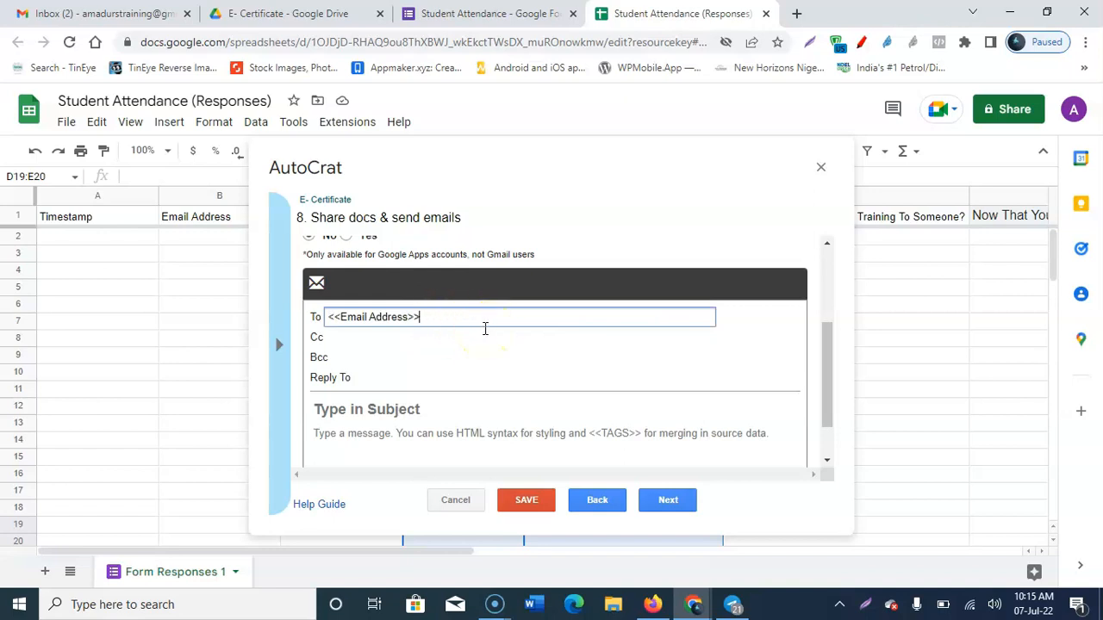
scroll(485, 328, "down", 1)
left_click(447, 349)
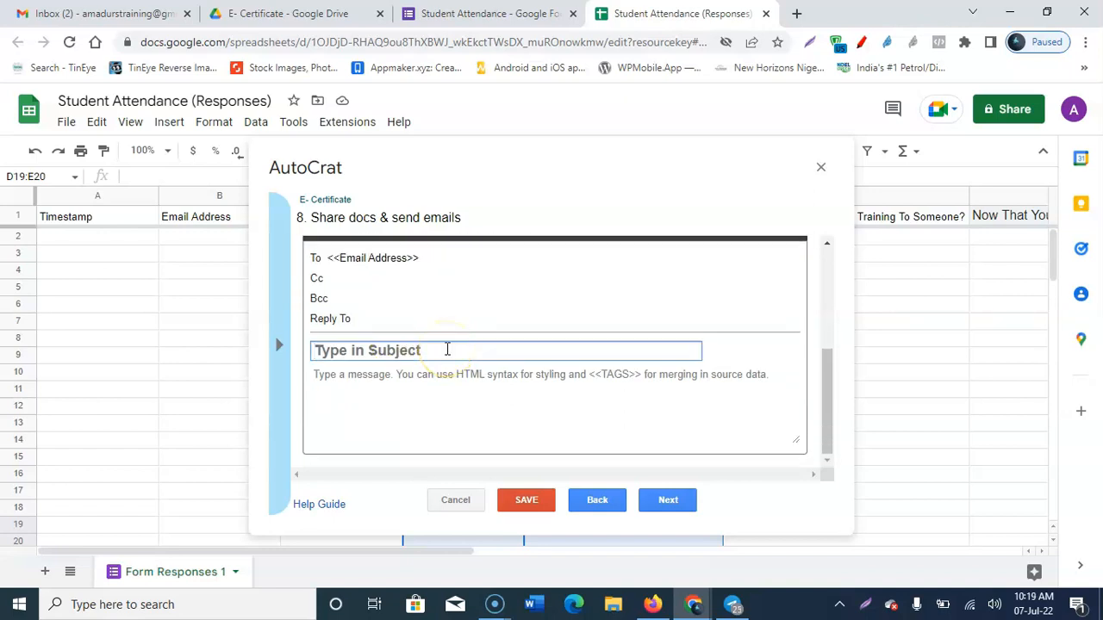
Step: Enter the email subject 'E-Certificate Of Attendance'
type("E-Certificate")
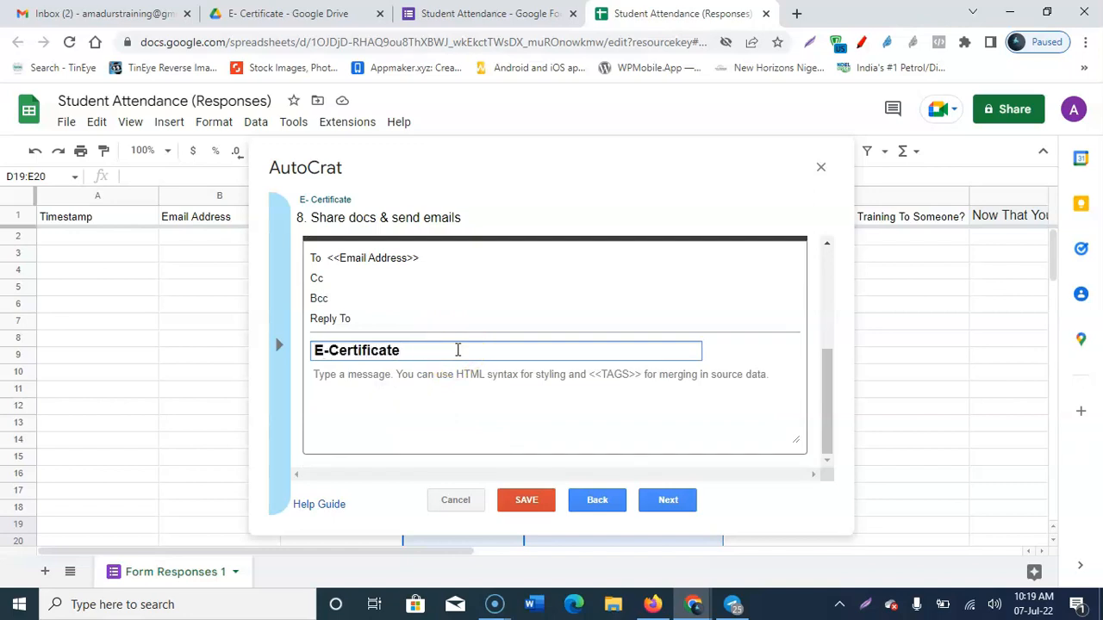
type("Of Attendance")
left_click(460, 381)
Step: Write the congratulation message with the <<Name(Last Name, First Name, M)>> tag, naming the Refresher Course
type("Congratulation")
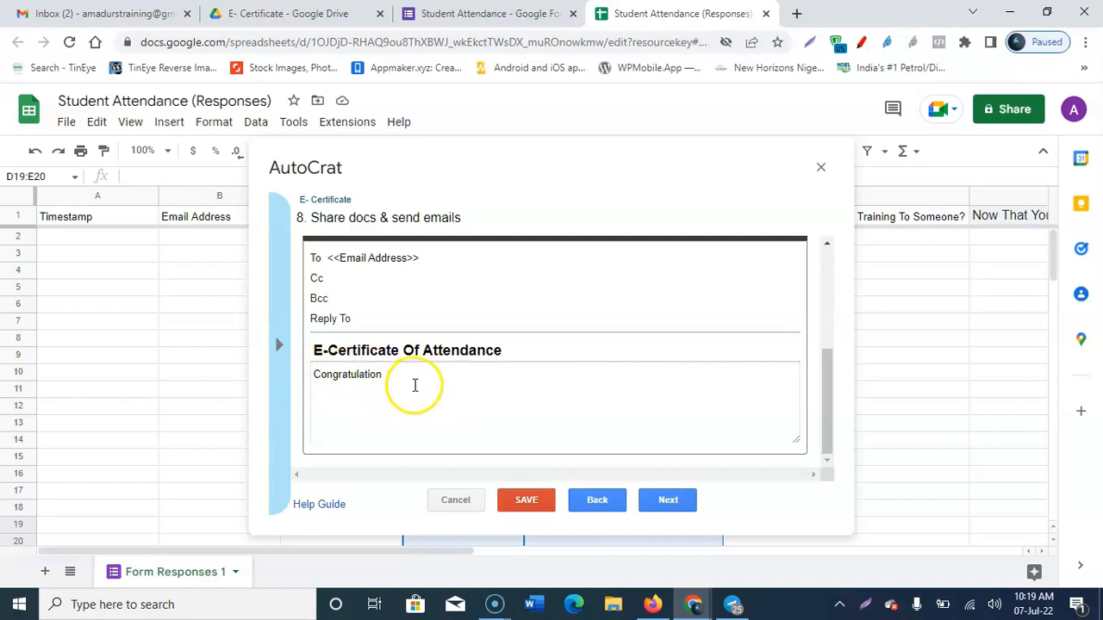
left_click(279, 348)
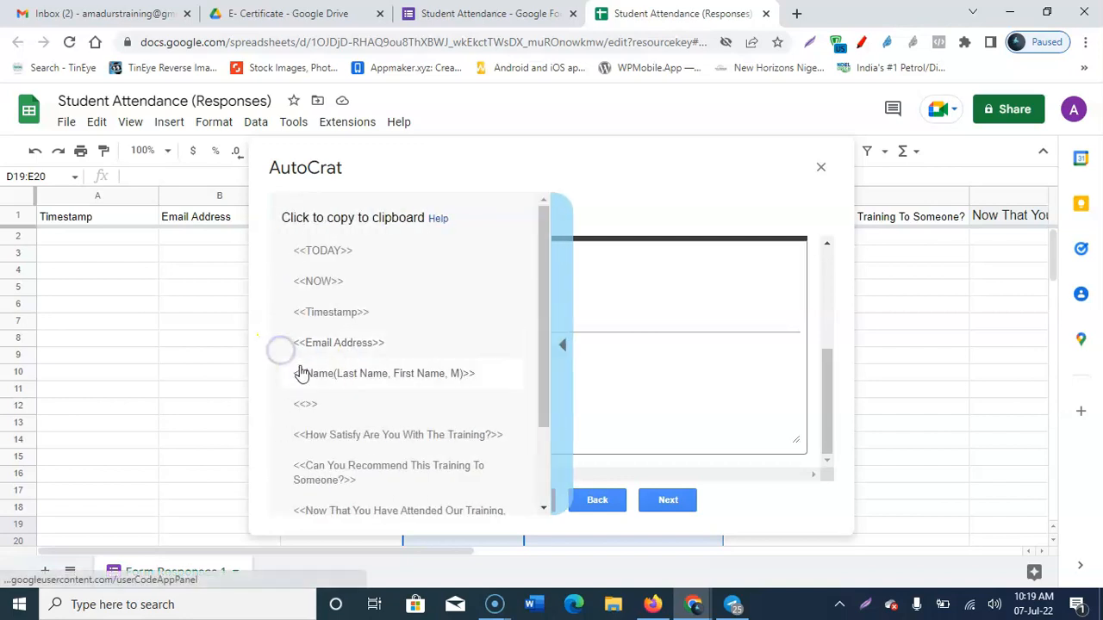
left_click(377, 382)
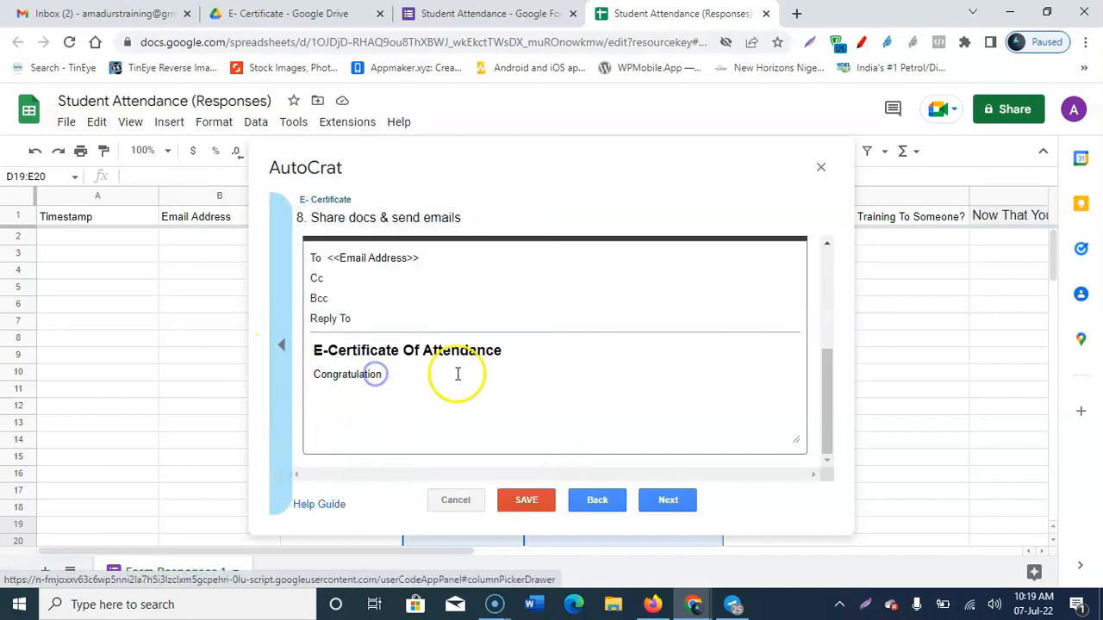
left_click(442, 378)
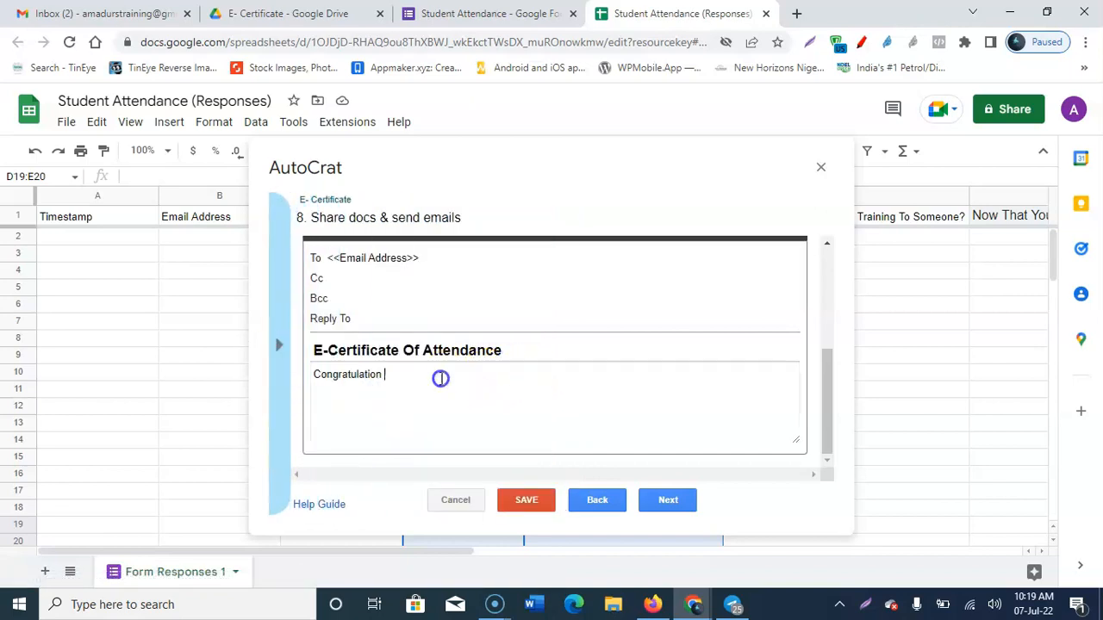
type("<<Name(Last Name, First Name, M)>>")
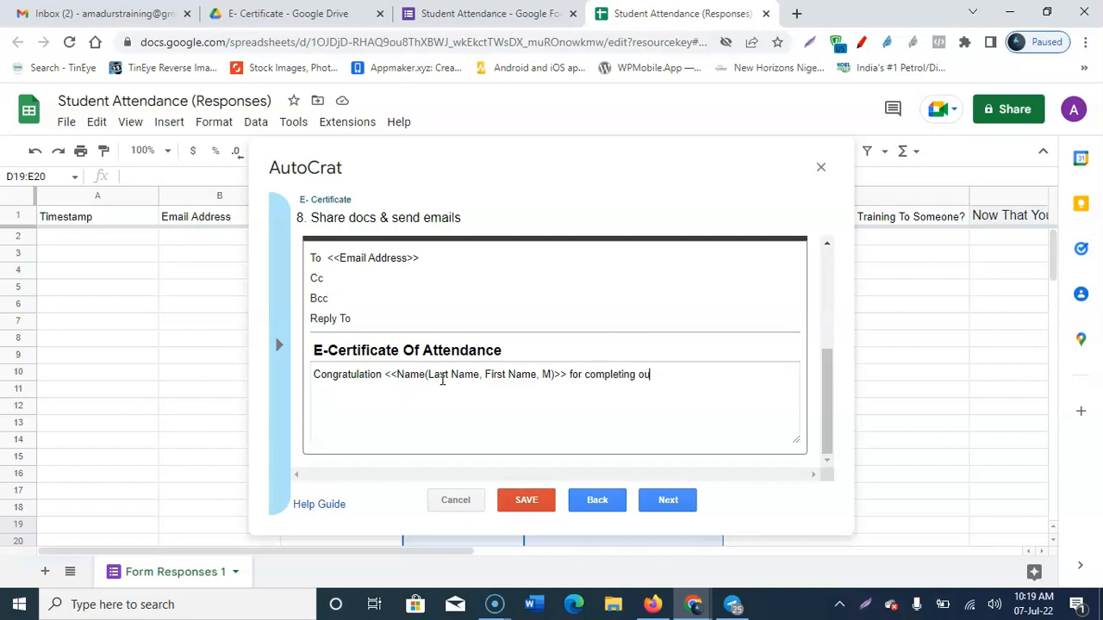
type("preneurship and ICT")
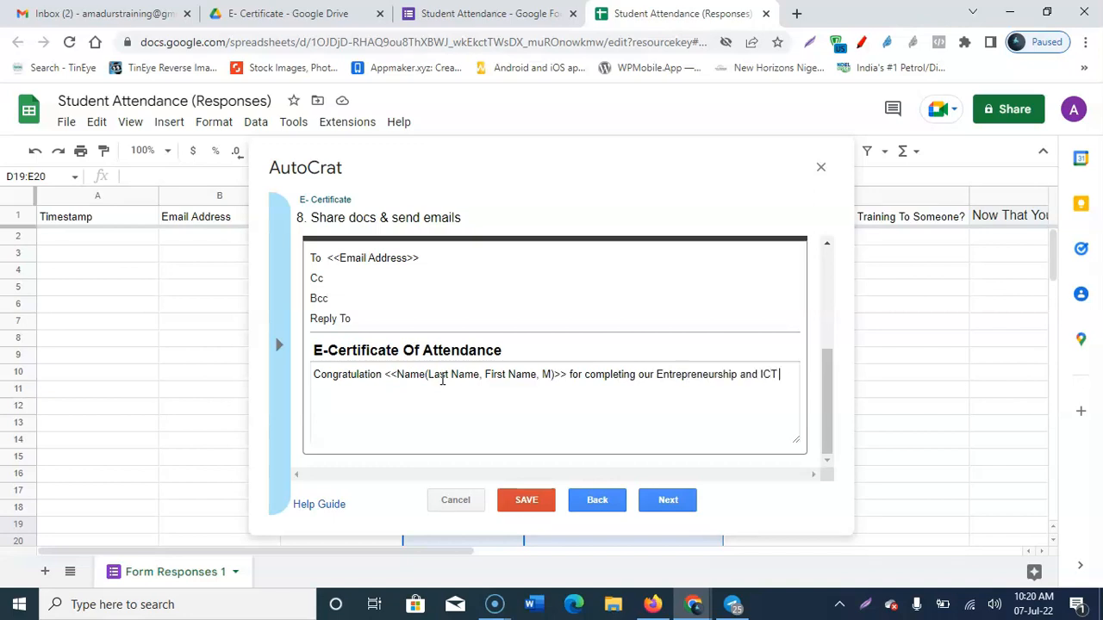
type(" Capacity Building Training.")
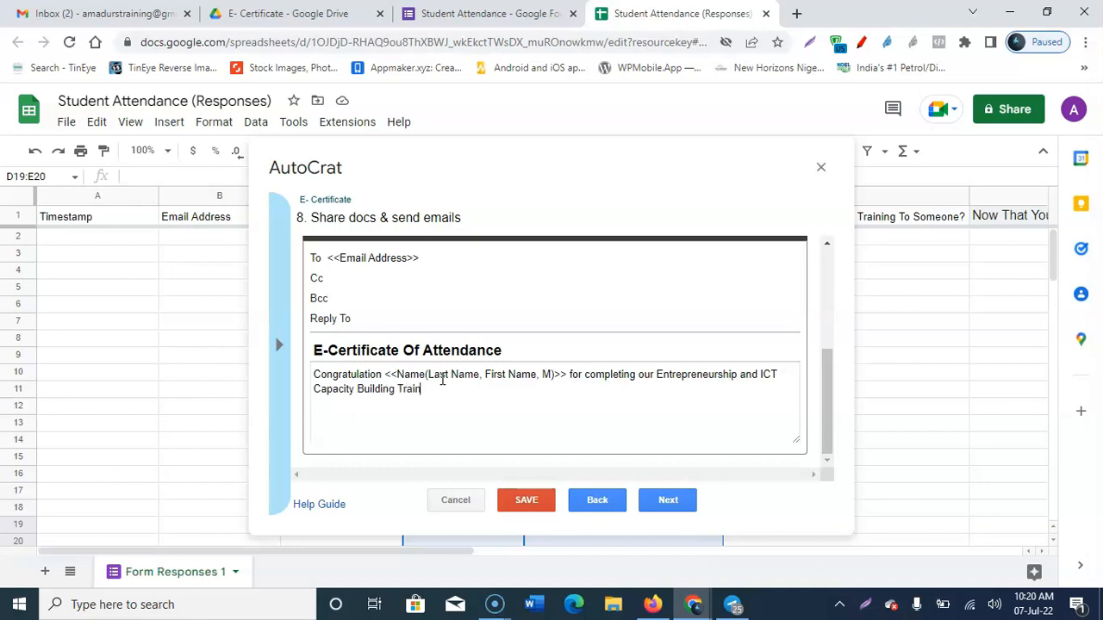
left_click(657, 376)
type("Refresher Course On")
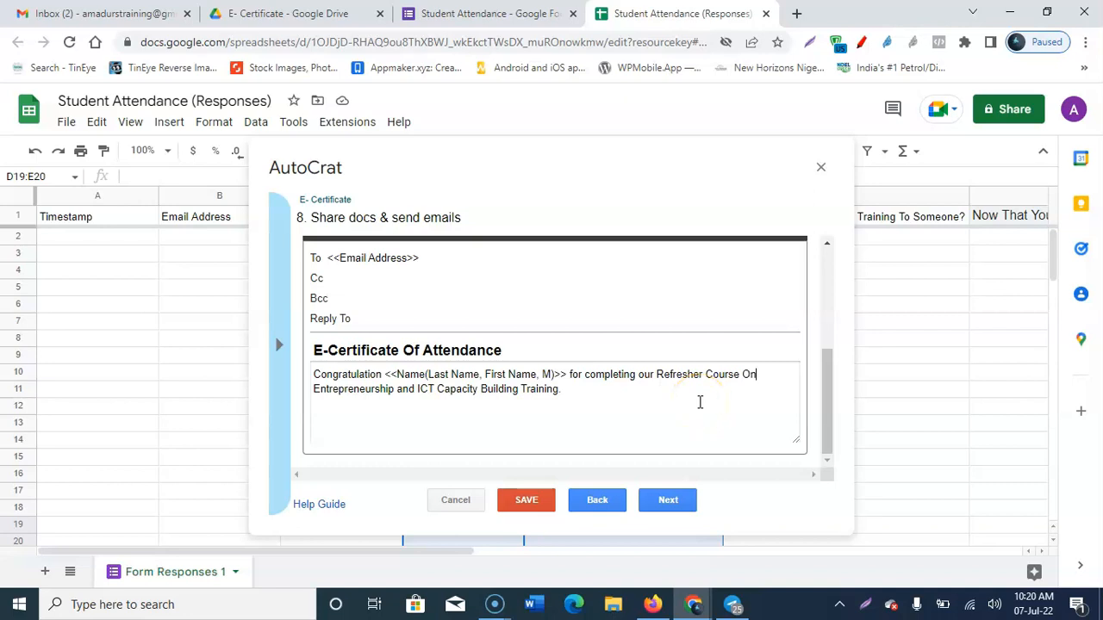
left_click(571, 393)
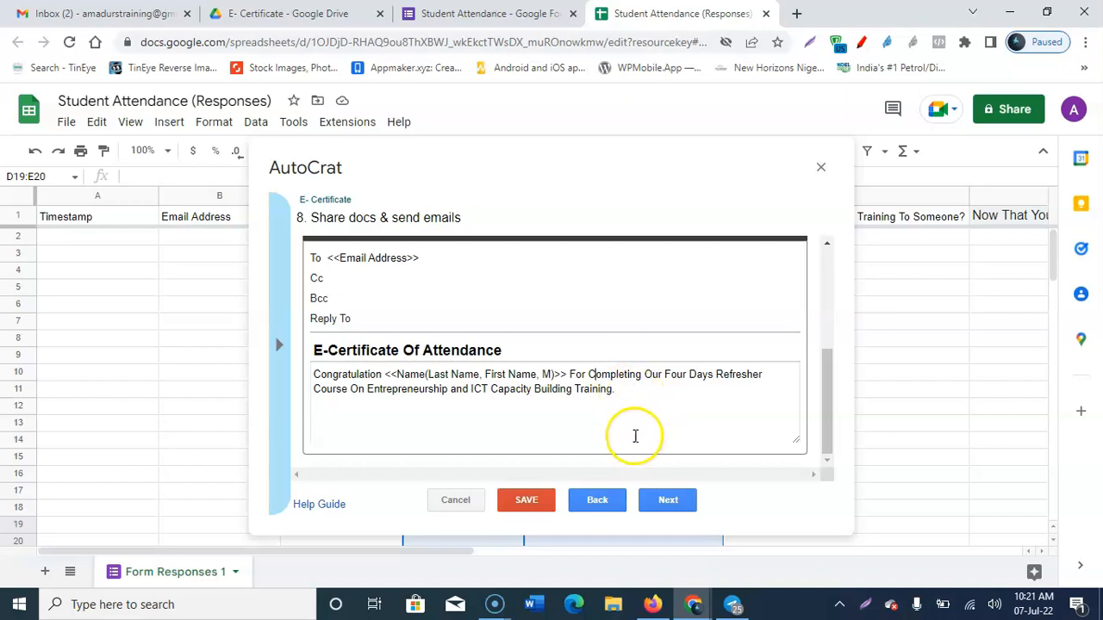
Step: Enable form triggers so the job runs on each submission, with Run on time trigger set to No
left_click(668, 500)
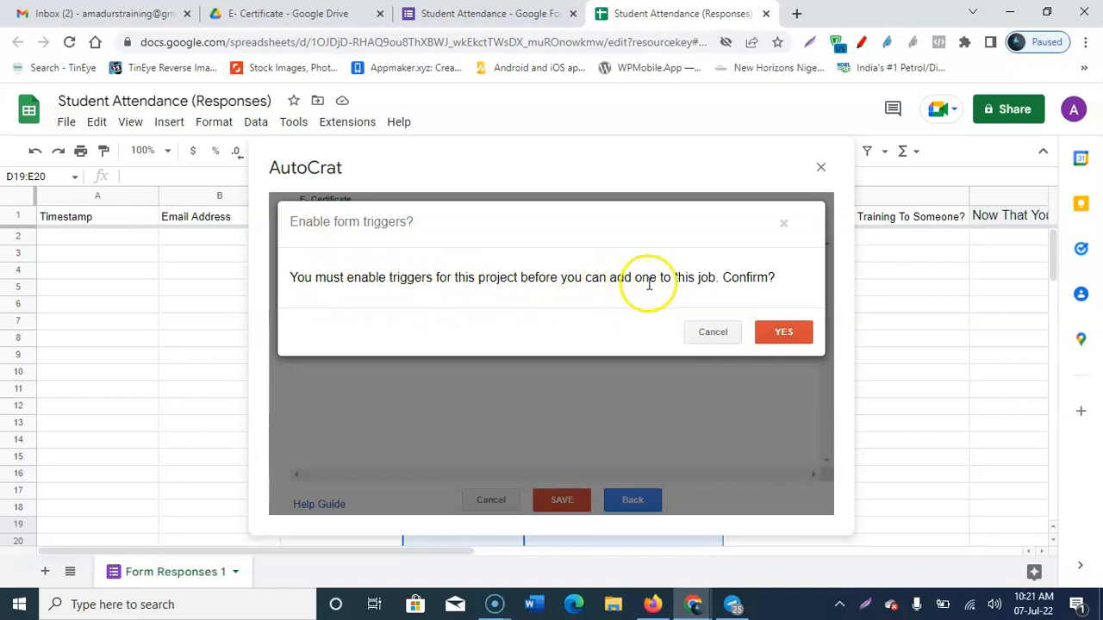
left_click(784, 333)
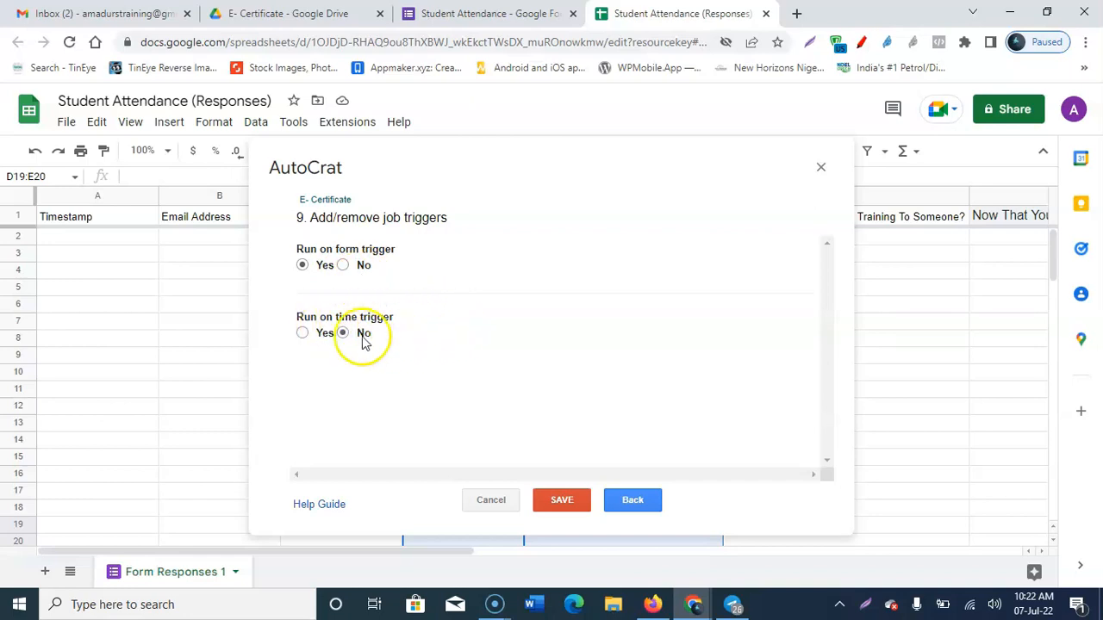
left_click(302, 334)
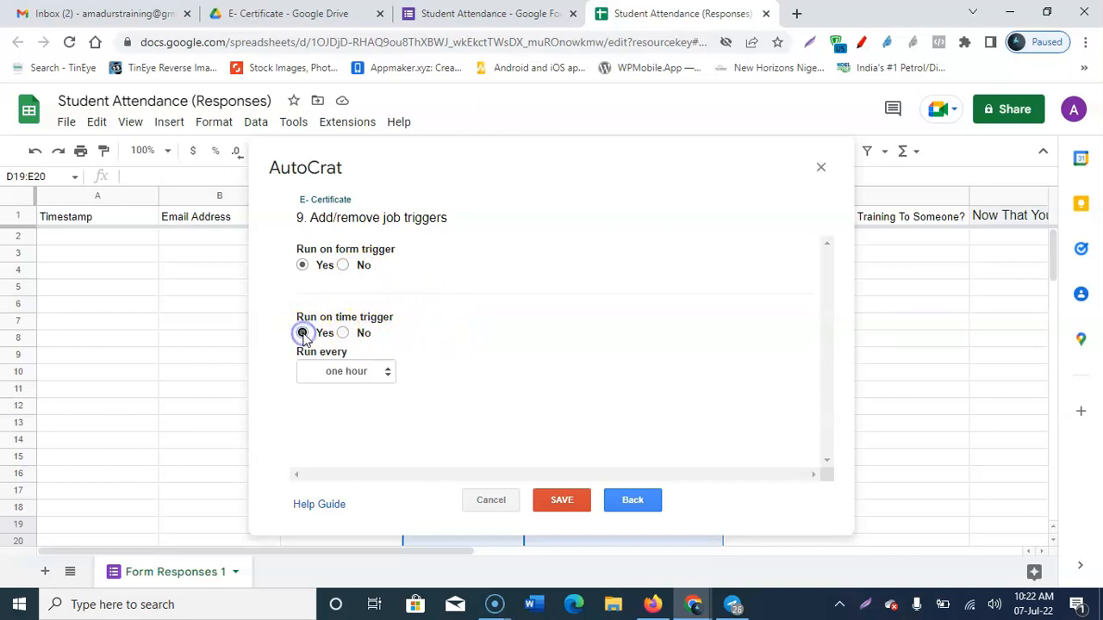
left_click(349, 373)
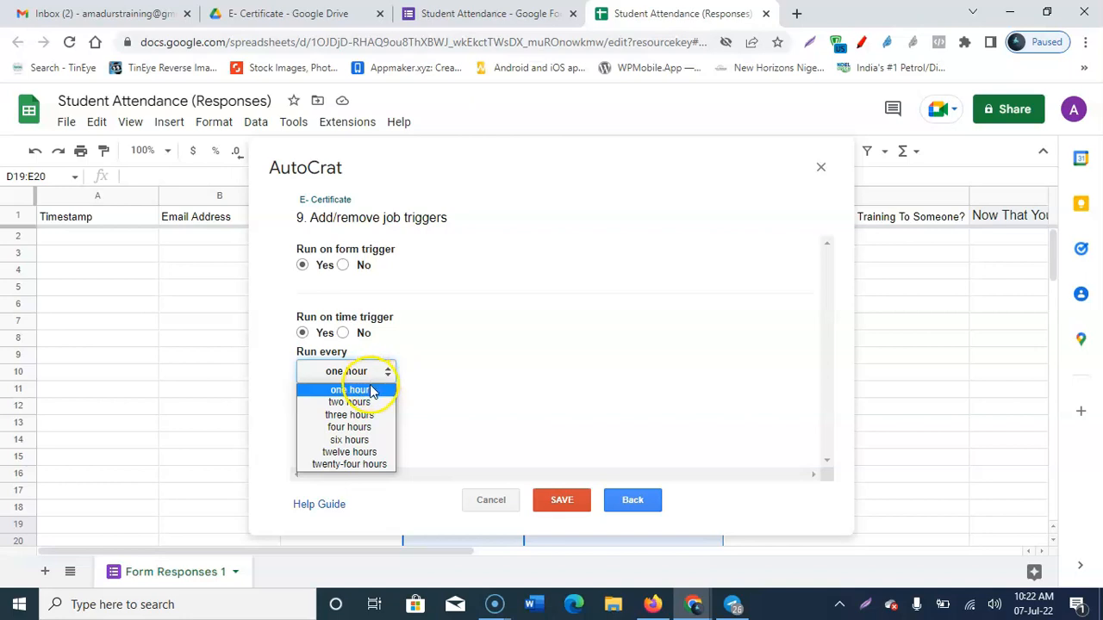
left_click(342, 333)
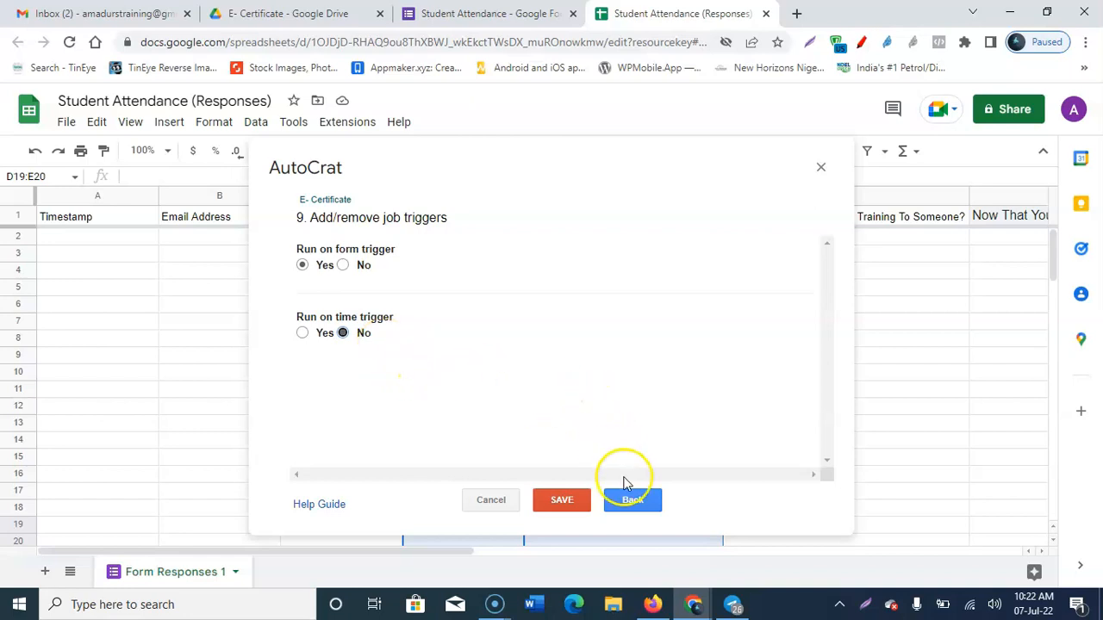
Step: Save and run the E- Certificate job, then close the Autocrat dialog
left_click(562, 500)
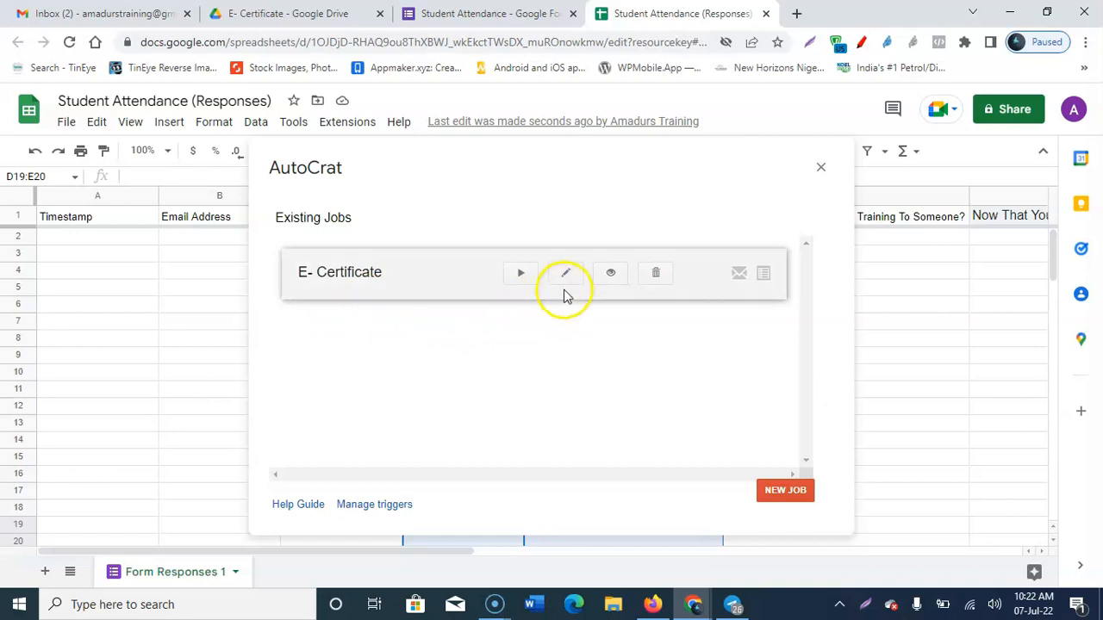
left_click(520, 276)
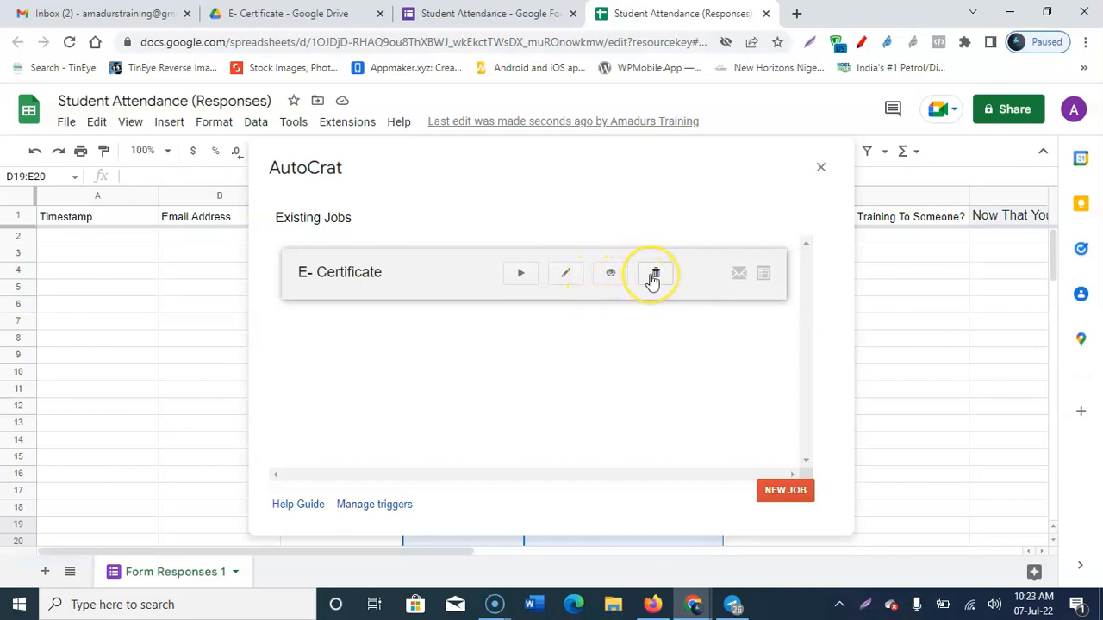
left_click(786, 492)
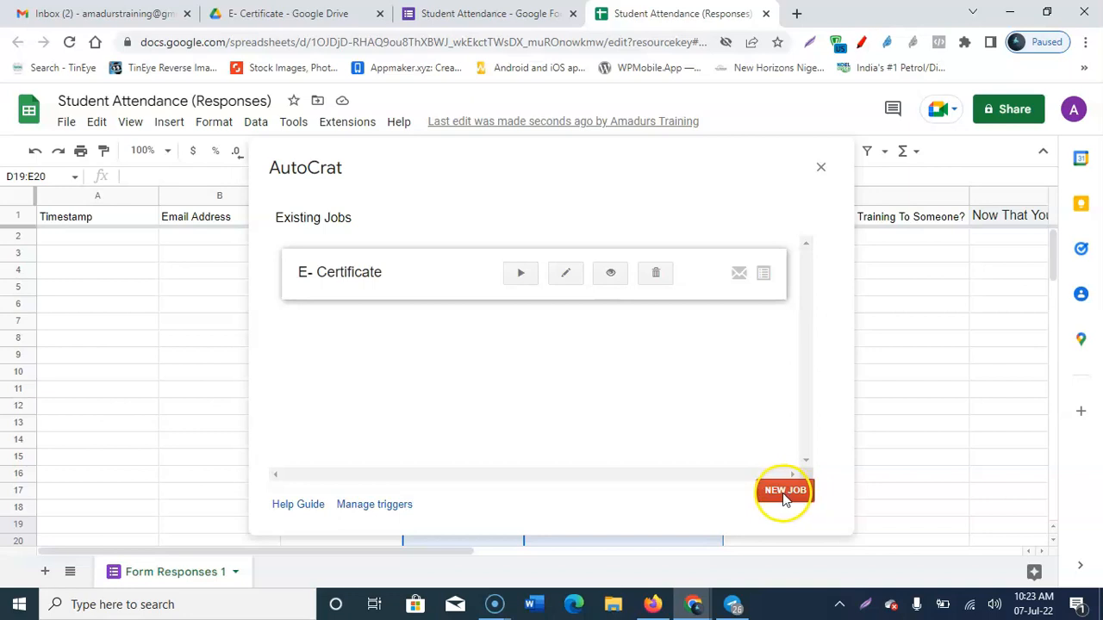
left_click(522, 274)
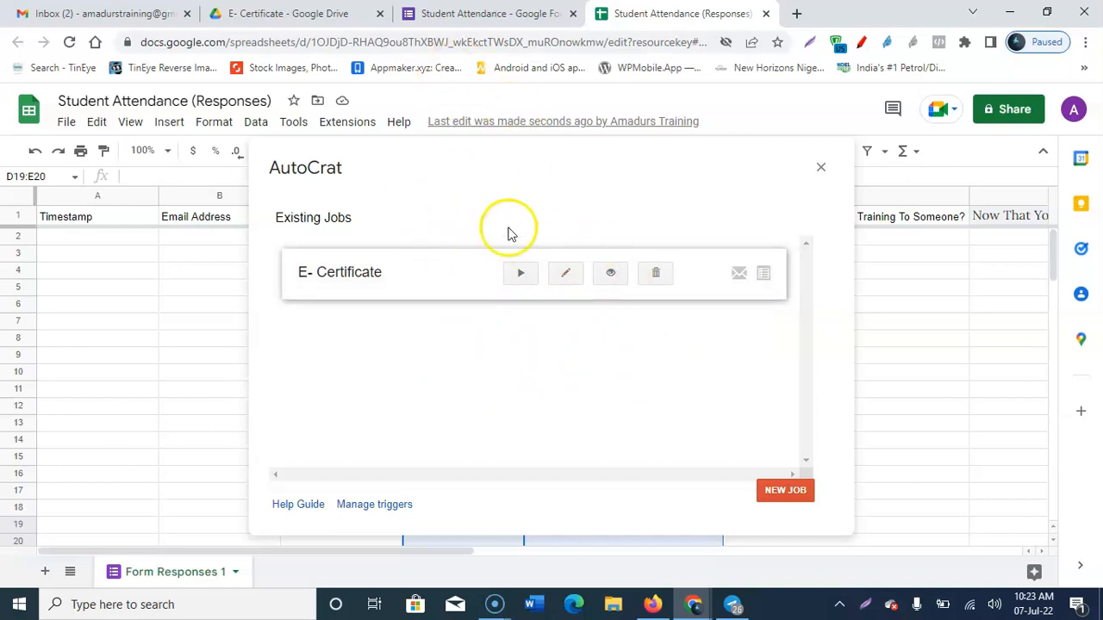
left_click(821, 168)
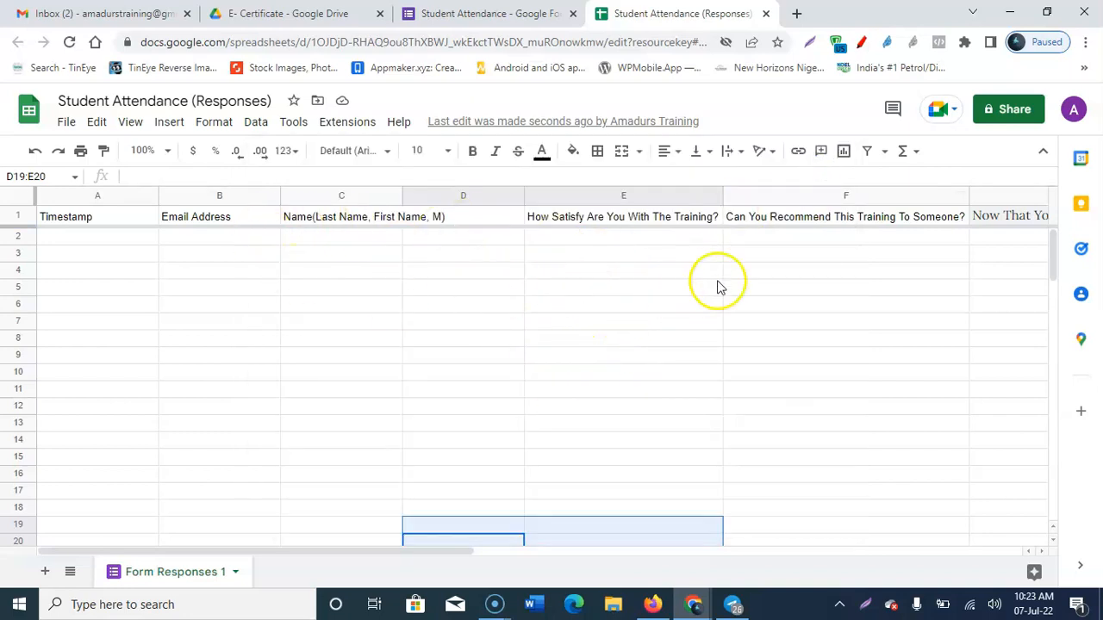
Step: On the live Student Attendance form, fill the Email from a saved suggestion and enter the respondent's full name
left_click(463, 16)
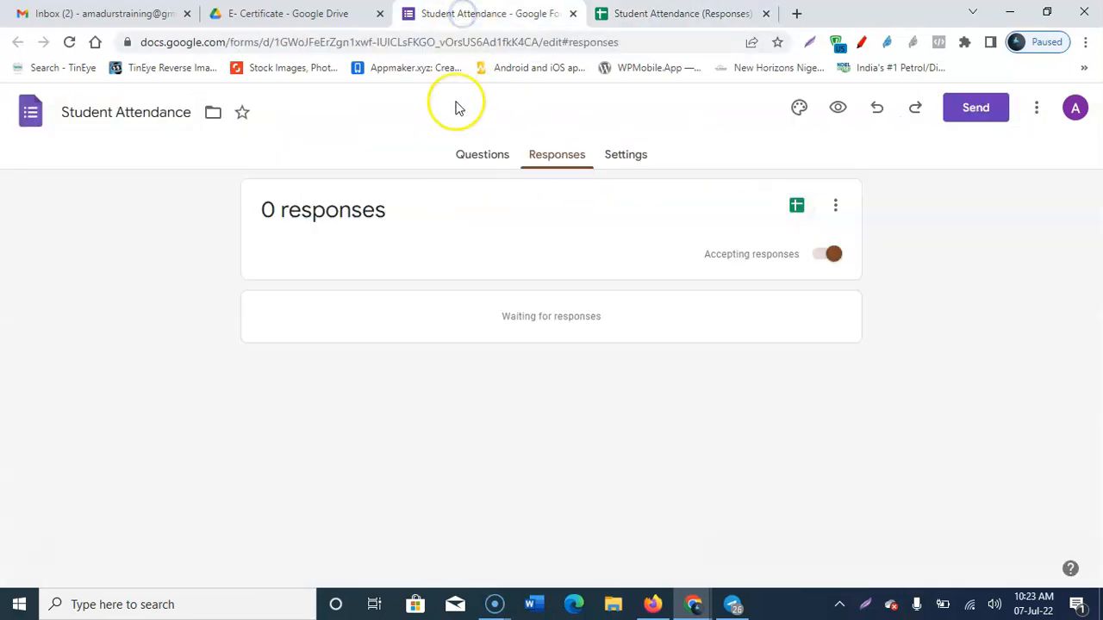
left_click(474, 163)
scroll(460, 332, "down", 3)
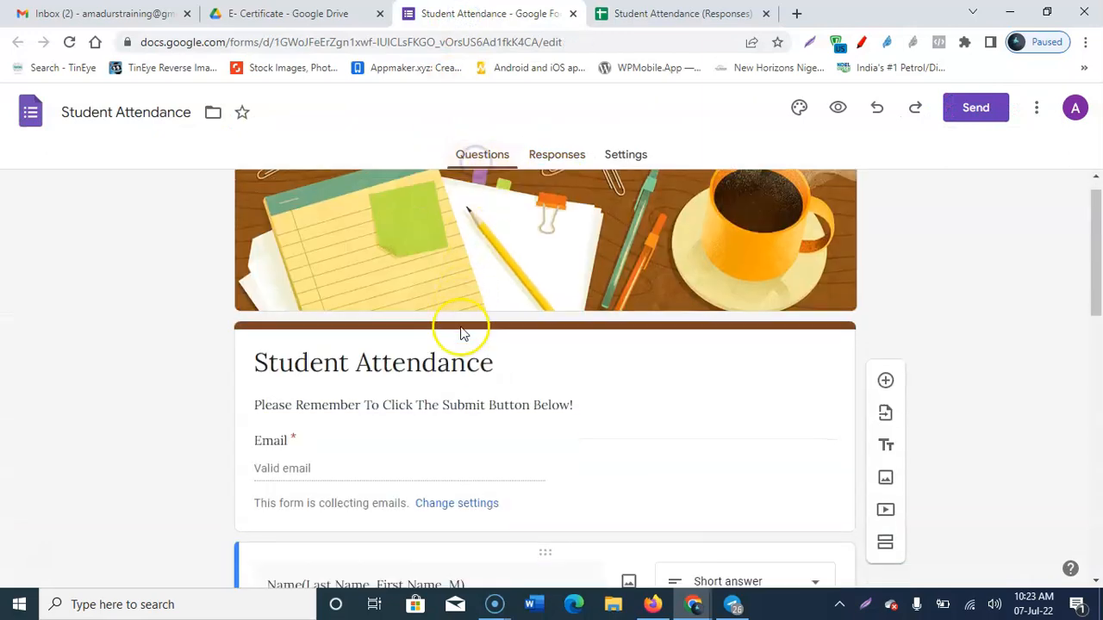
left_click(295, 251)
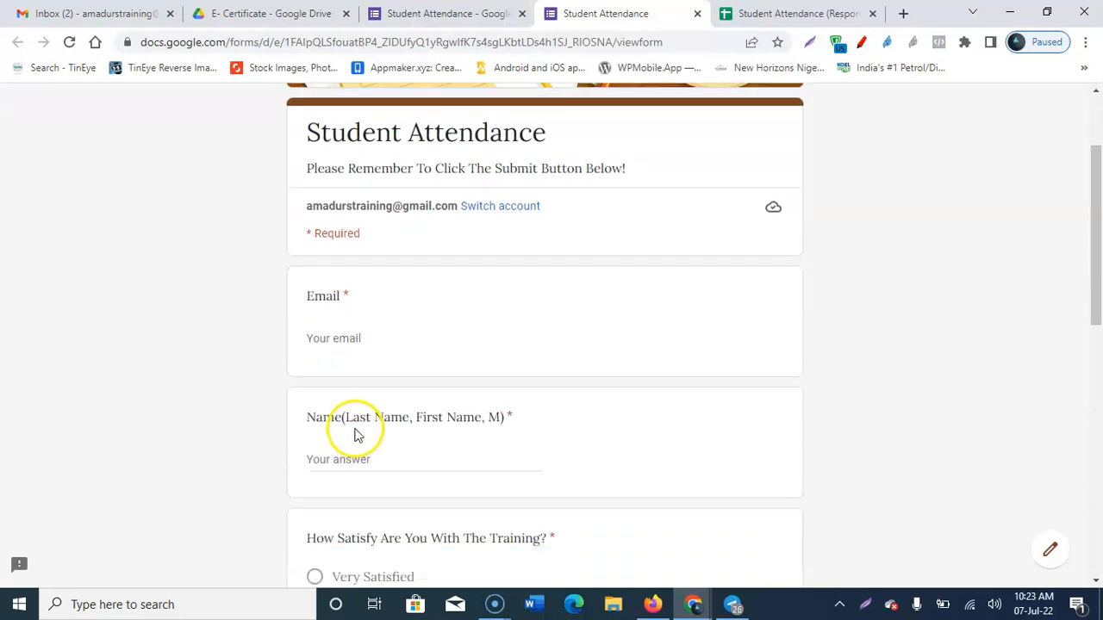
left_click(323, 293)
left_click(457, 346)
scroll(461, 353, "down", 1)
left_click(350, 356)
key("BackSpace")
key("BackSpace")
key("BackSpace")
key("BackSpace")
key("BackSpace")
double_click(386, 356)
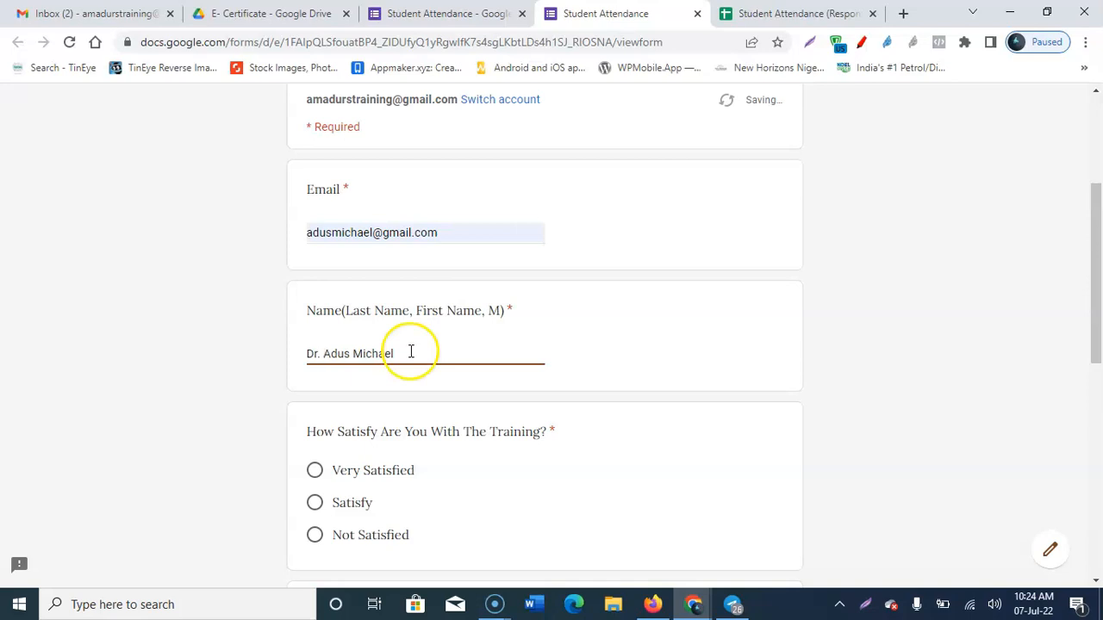
Step: Answer Very Satisfied, Yes Sure, and Yes Sure How Do I Start? to the three questions
scroll(448, 345, "down", 2)
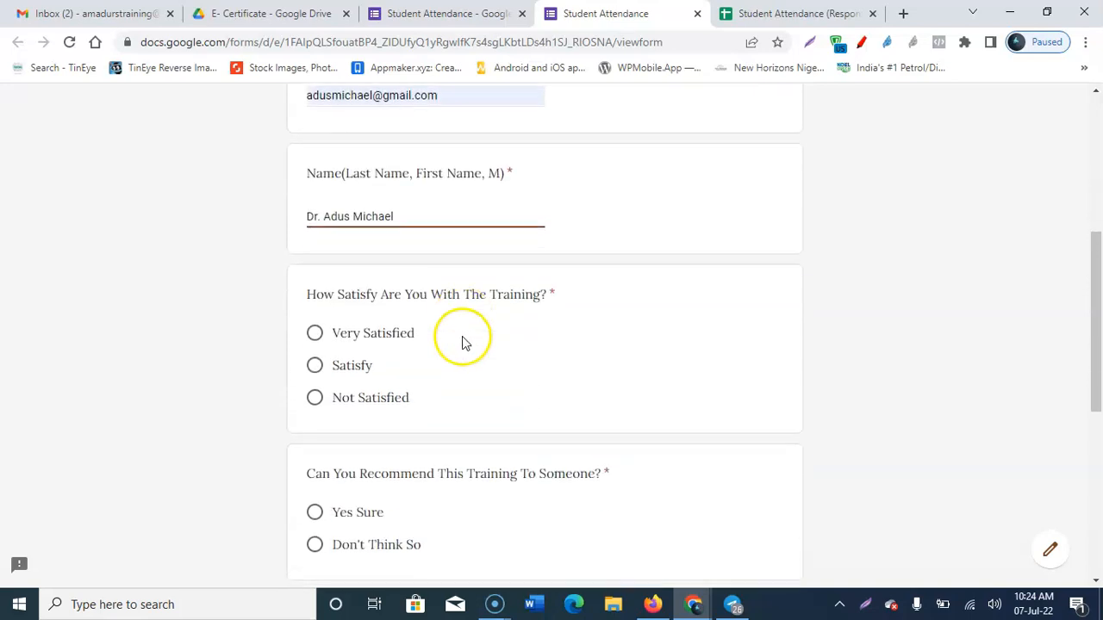
left_click(316, 311)
scroll(431, 336, "down", 2)
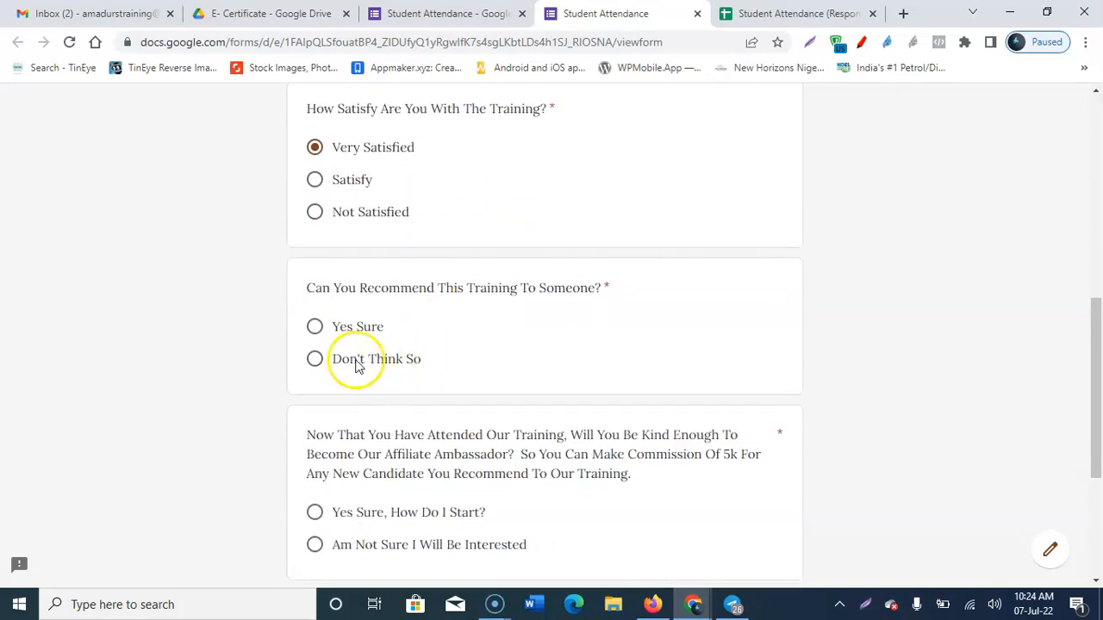
left_click(315, 329)
scroll(366, 369, "down", 2)
left_click(315, 351)
scroll(353, 383, "down", 1)
Step: Enter a phone number and submit the test response
left_click(354, 418)
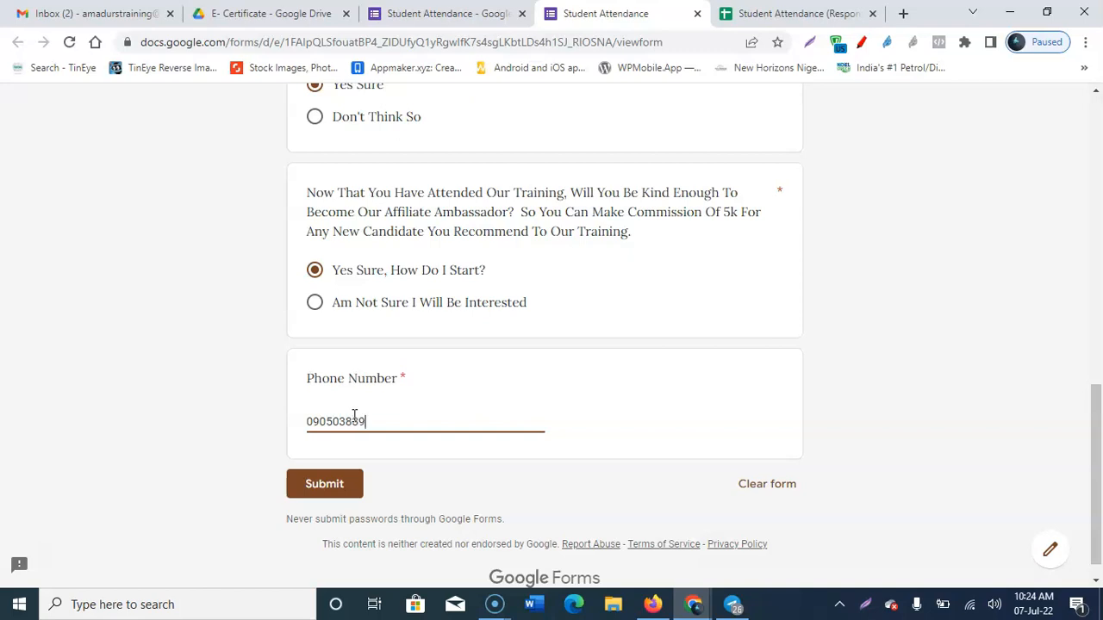
left_click(324, 485)
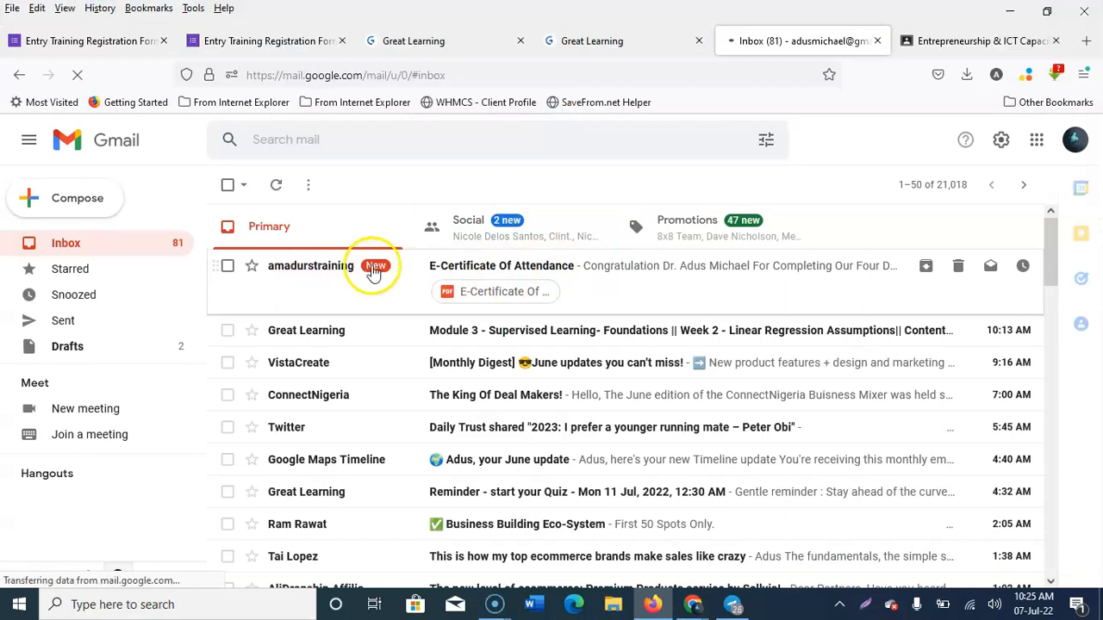
Step: Open the E-Certificate Of Attendance email and preview its attached PDF certificate
left_click(605, 285)
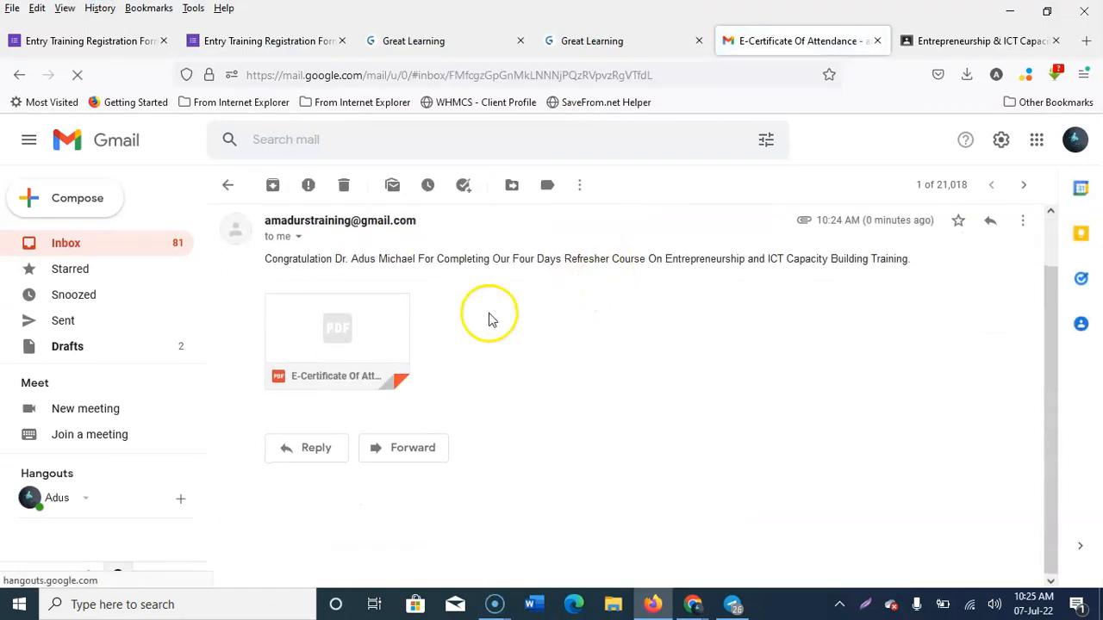
scroll(488, 315, "down", 1)
left_click(369, 334)
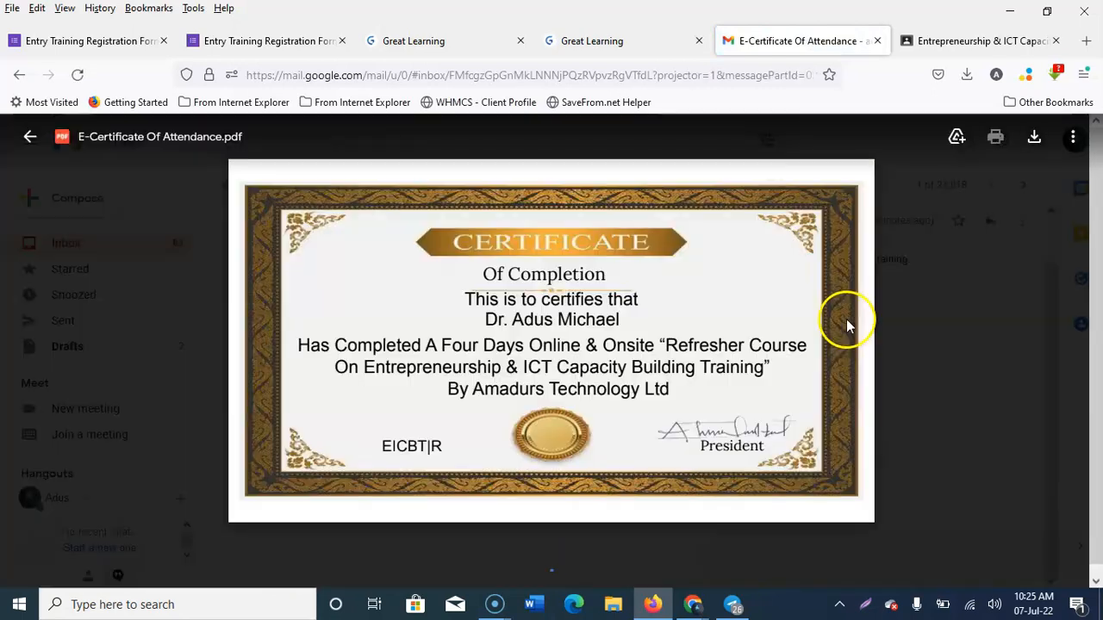